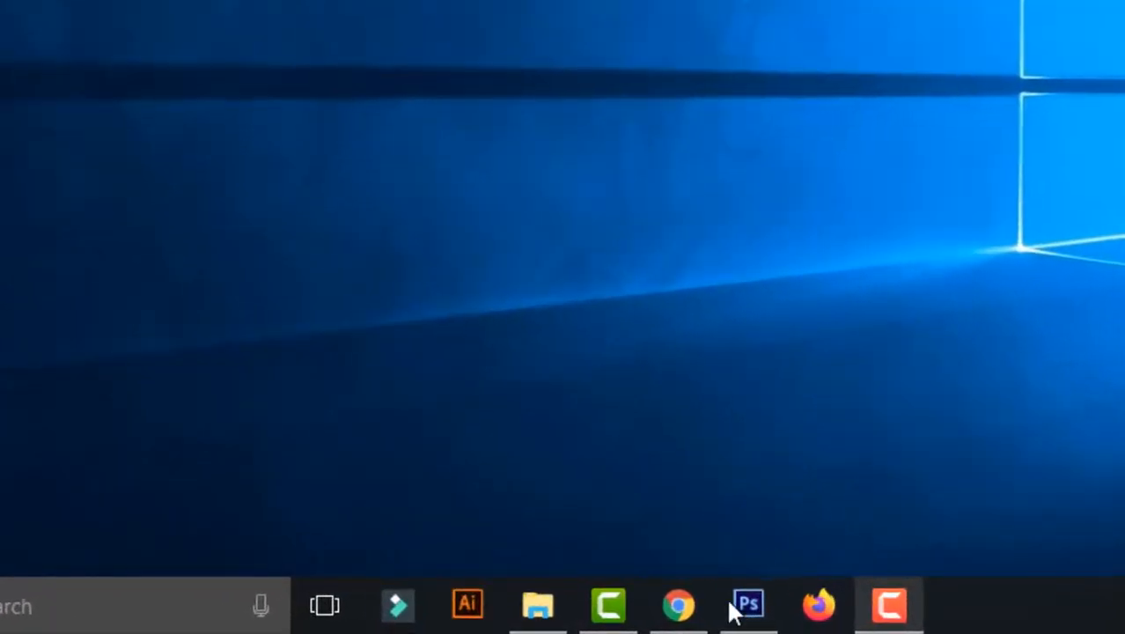
Launch Photoshop and create a new 60 × 160 cm document at 300 pixels/inch in CMYK Color with a white background.
click(586, 617)
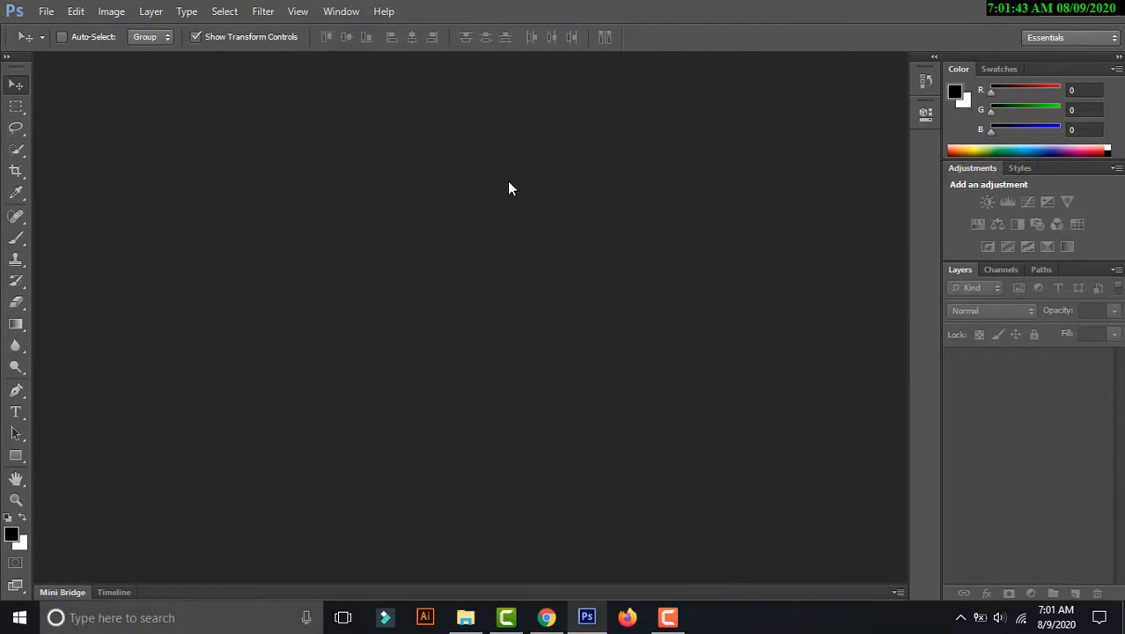
click(46, 11)
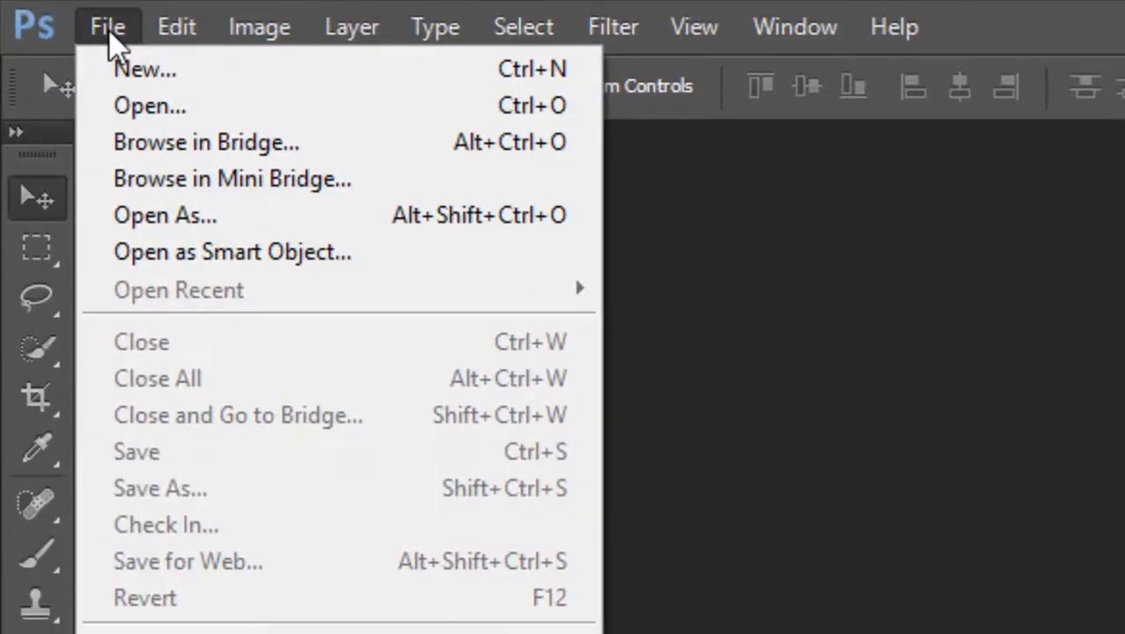
click(130, 75)
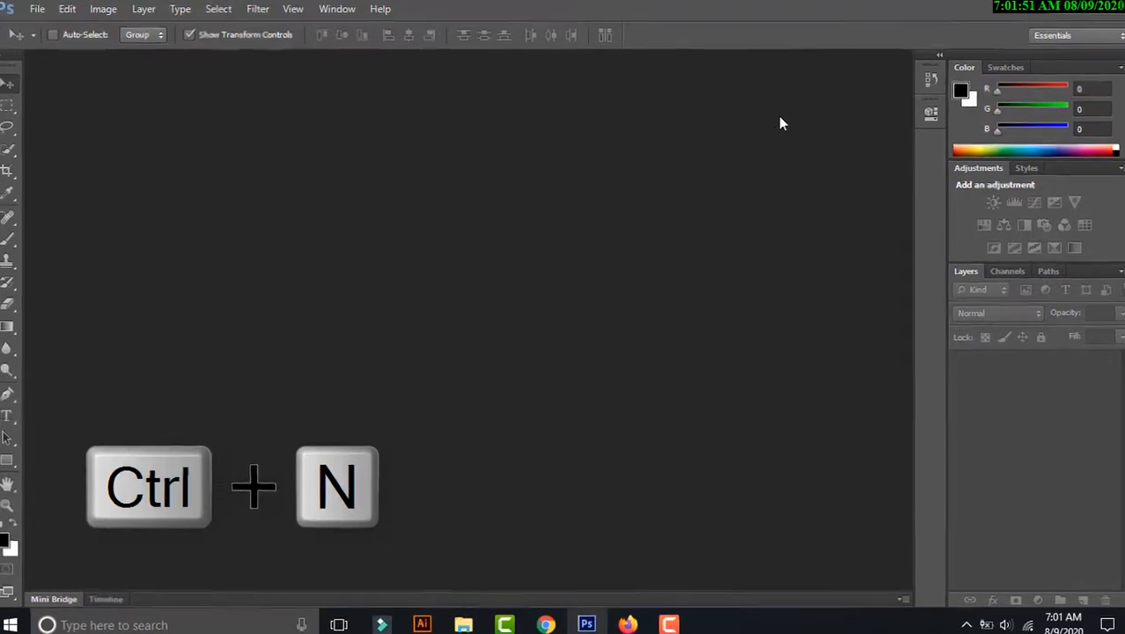
key(ctrl+n)
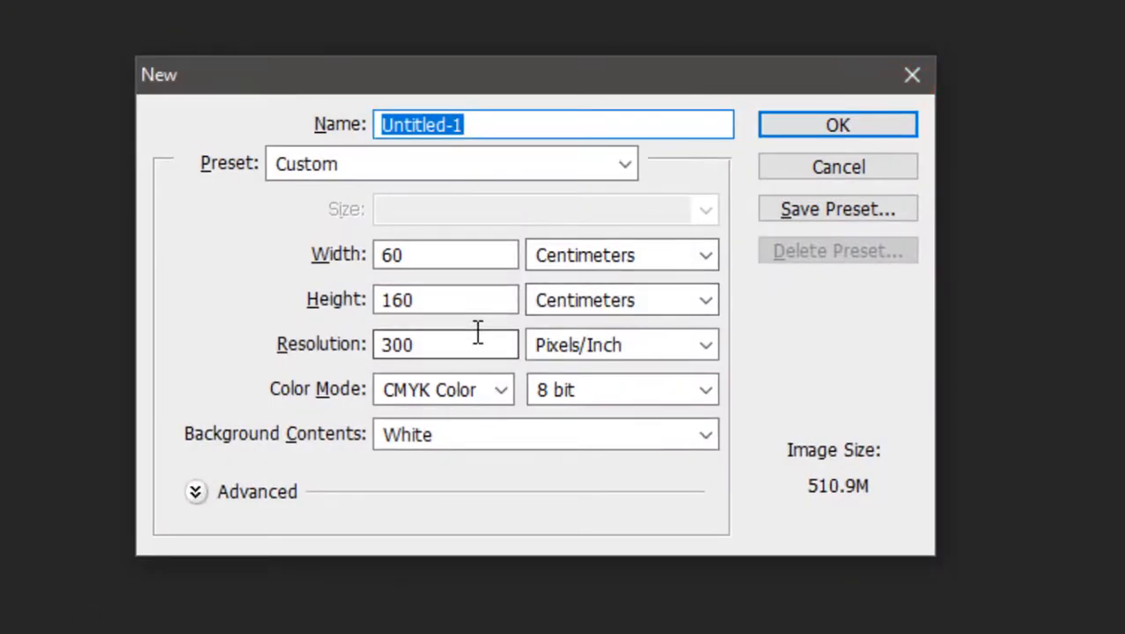
click(551, 262)
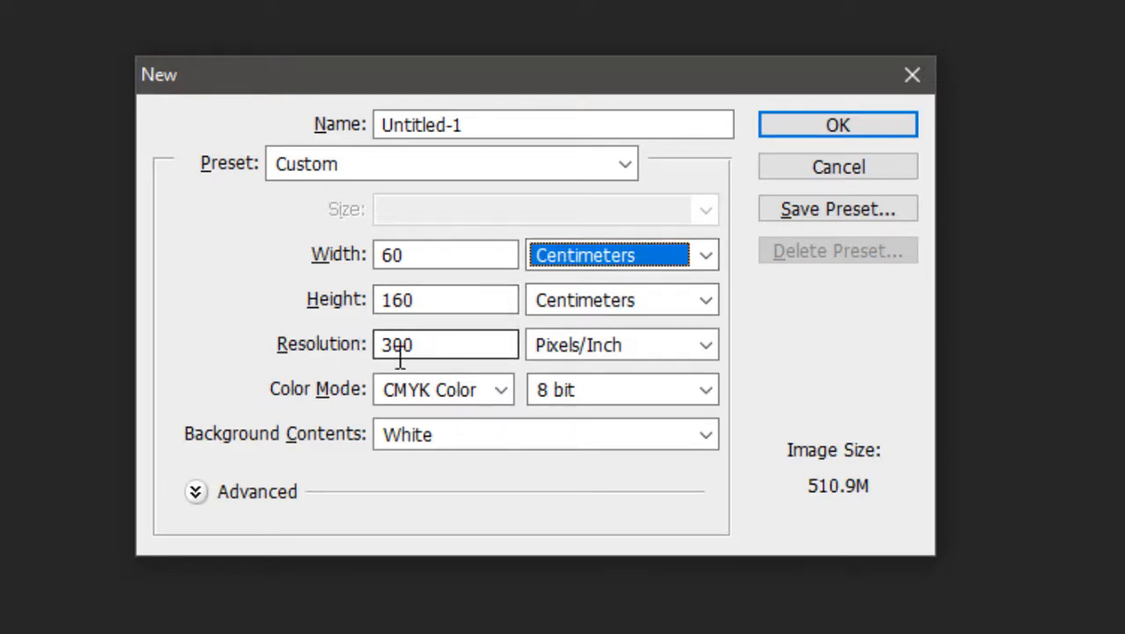
click(449, 390)
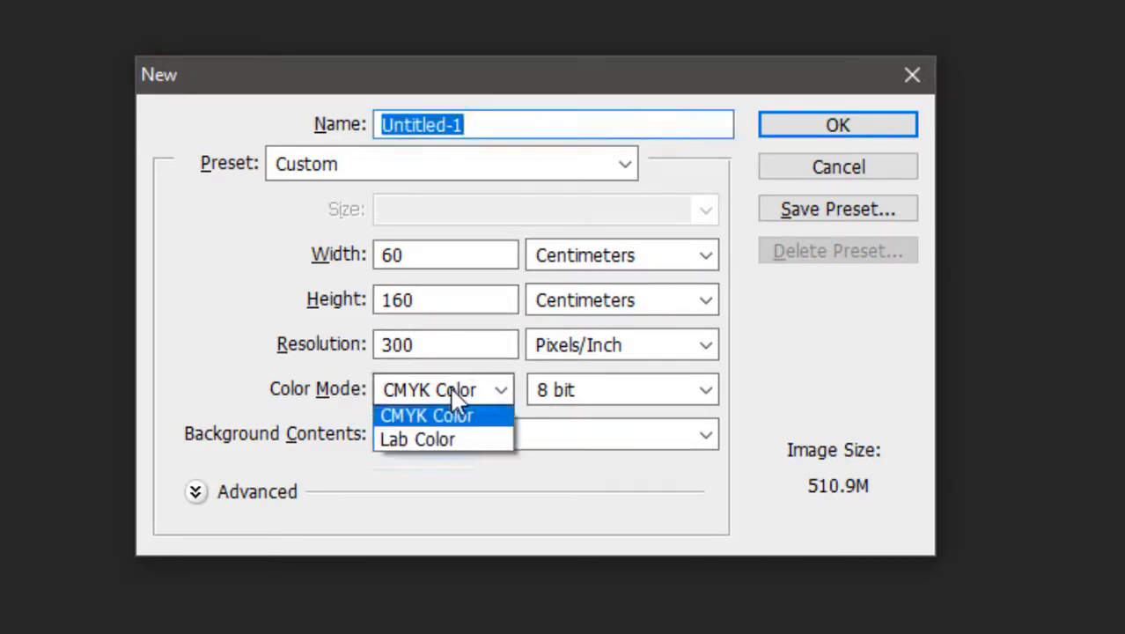
click(403, 491)
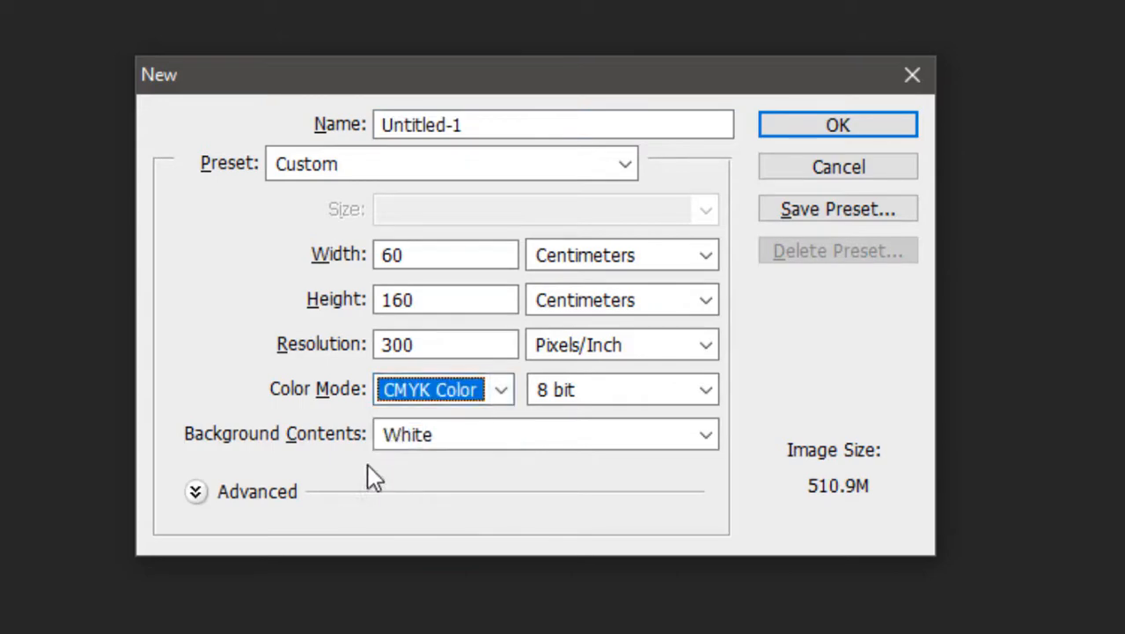
click(871, 129)
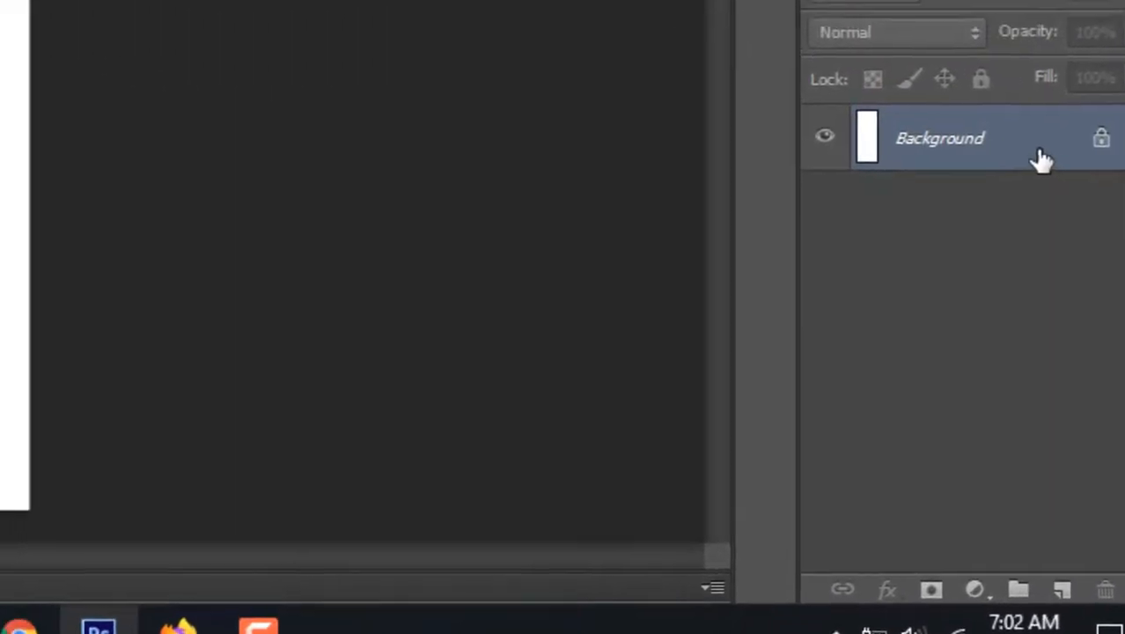
Convert the locked Background layer into a regular layer named Layer 0.
double_click(1041, 158)
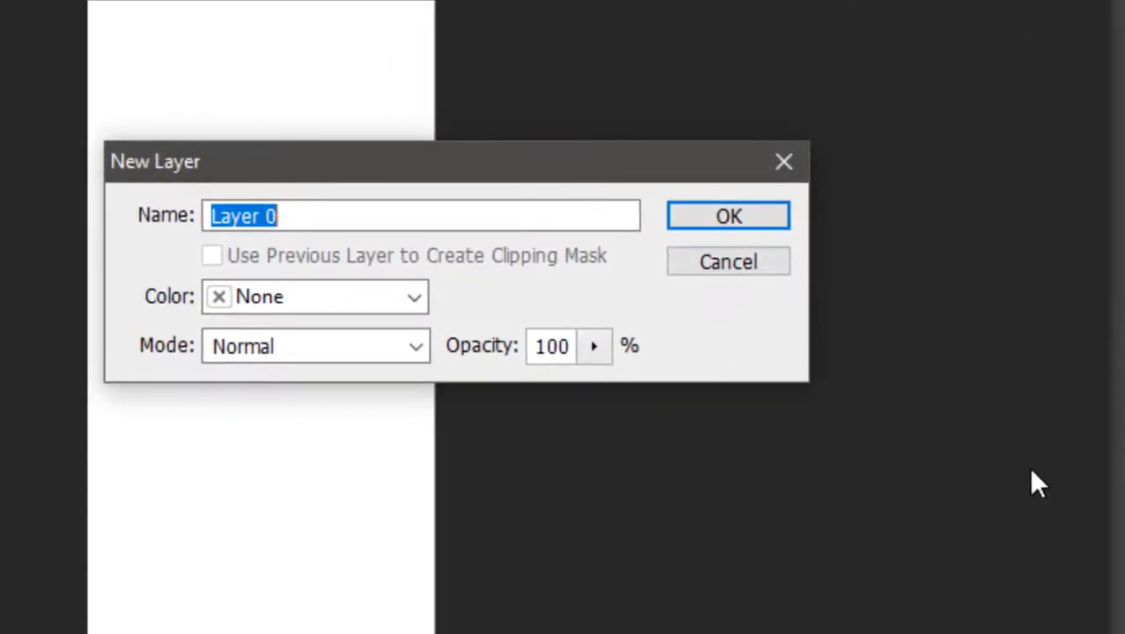
click(771, 219)
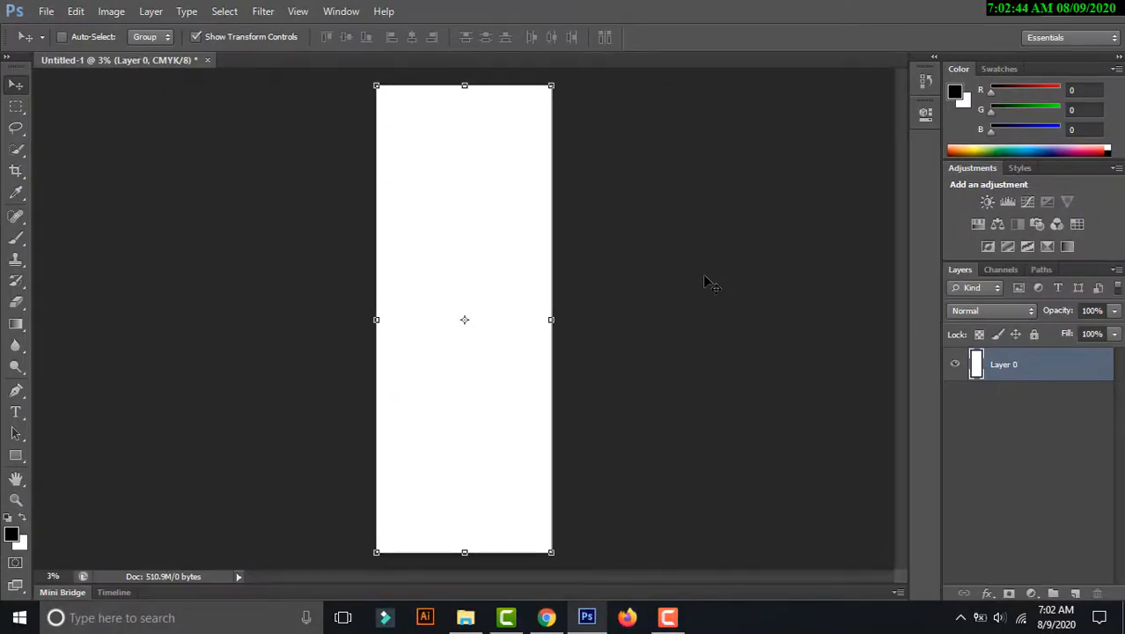
Add a Gradient Overlay layer style to Layer 0 and open its gradient for editing.
right_click(1037, 364)
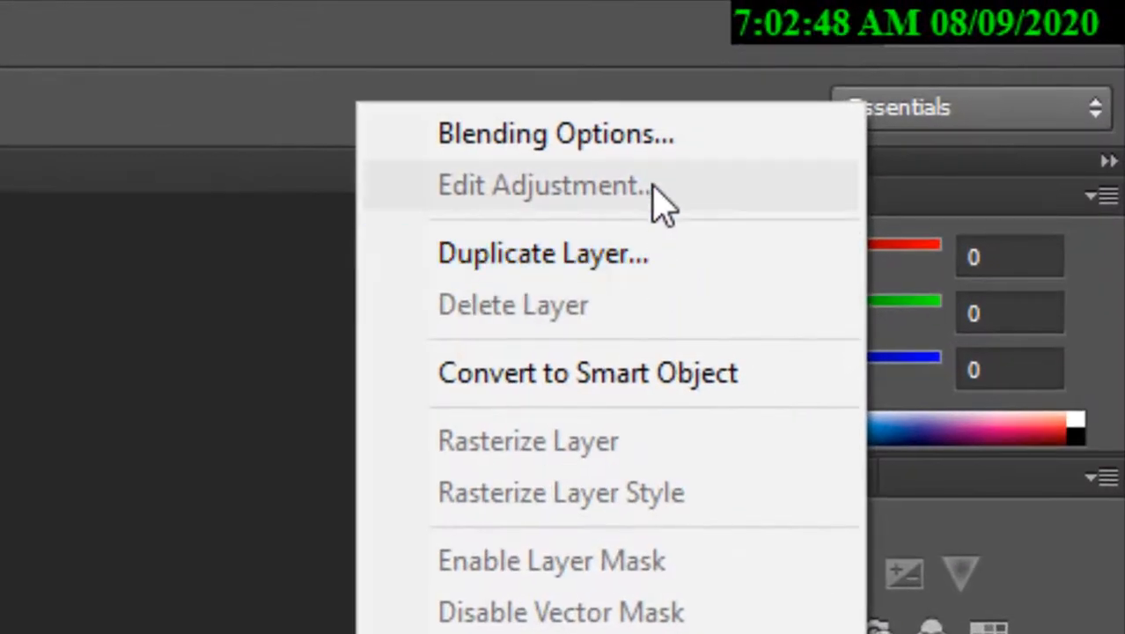
click(673, 151)
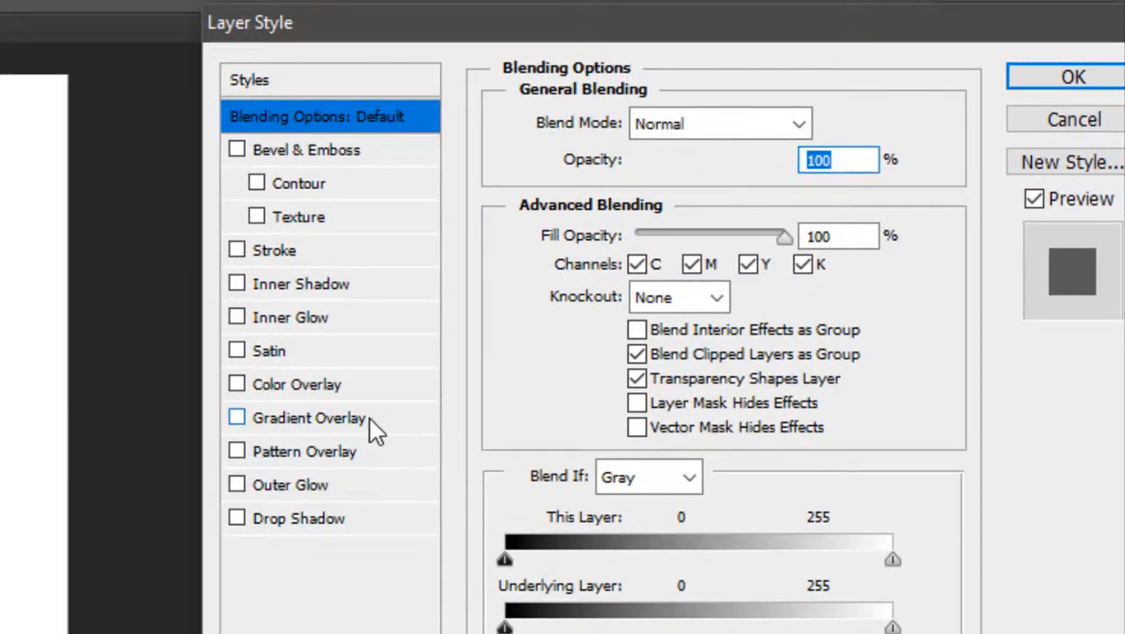
click(370, 419)
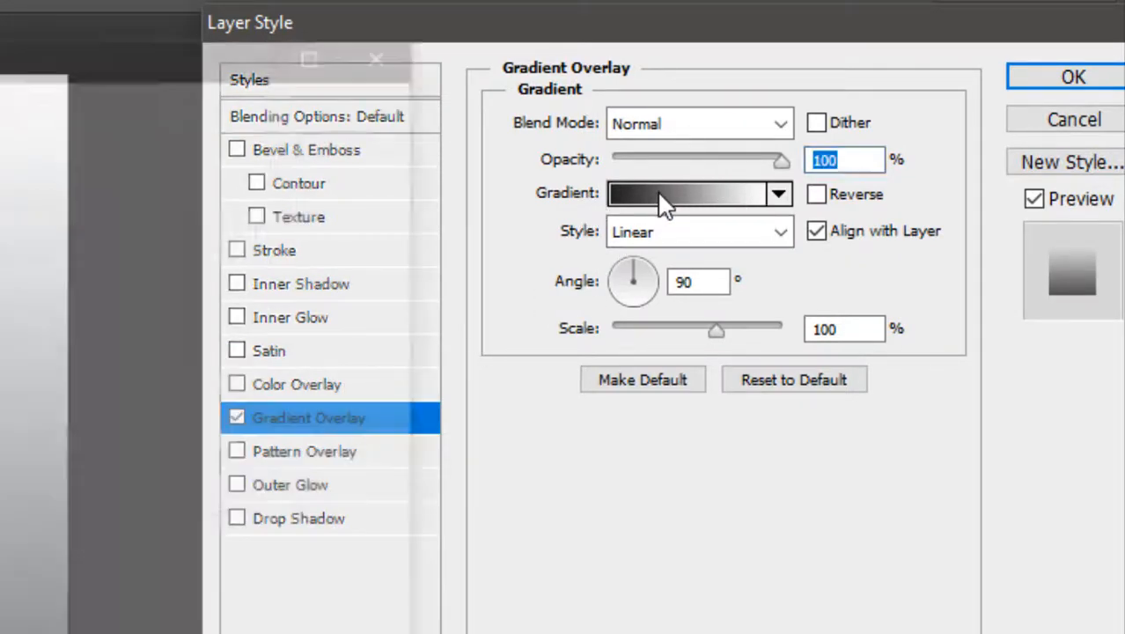
click(665, 204)
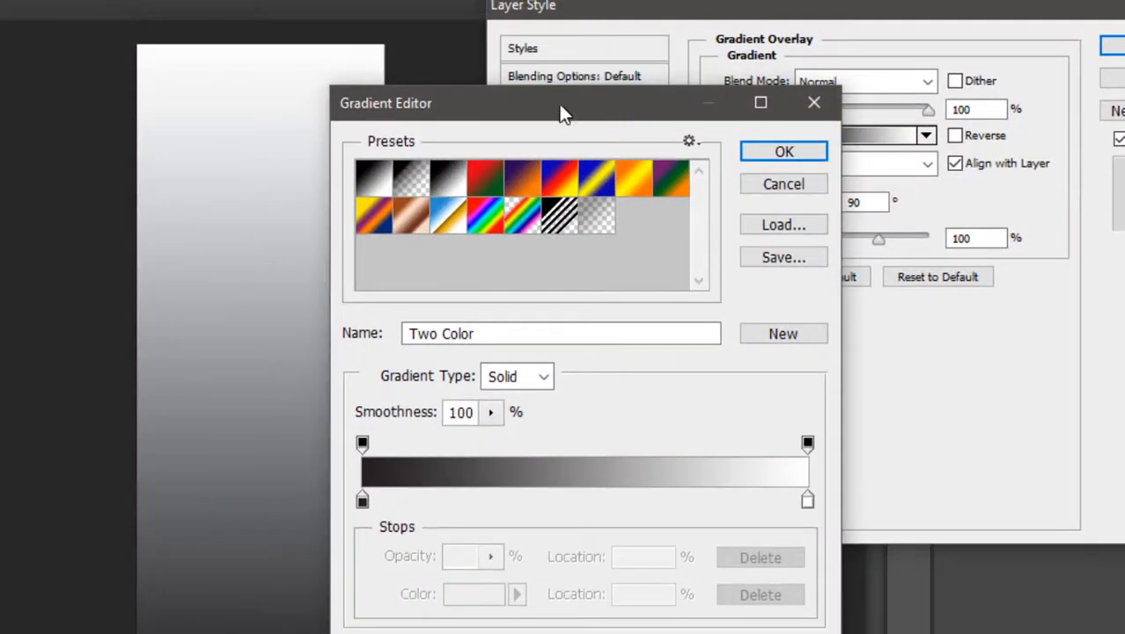
Set the gradient's right color stop at 100% to black.
drag(561, 113, 773, 92)
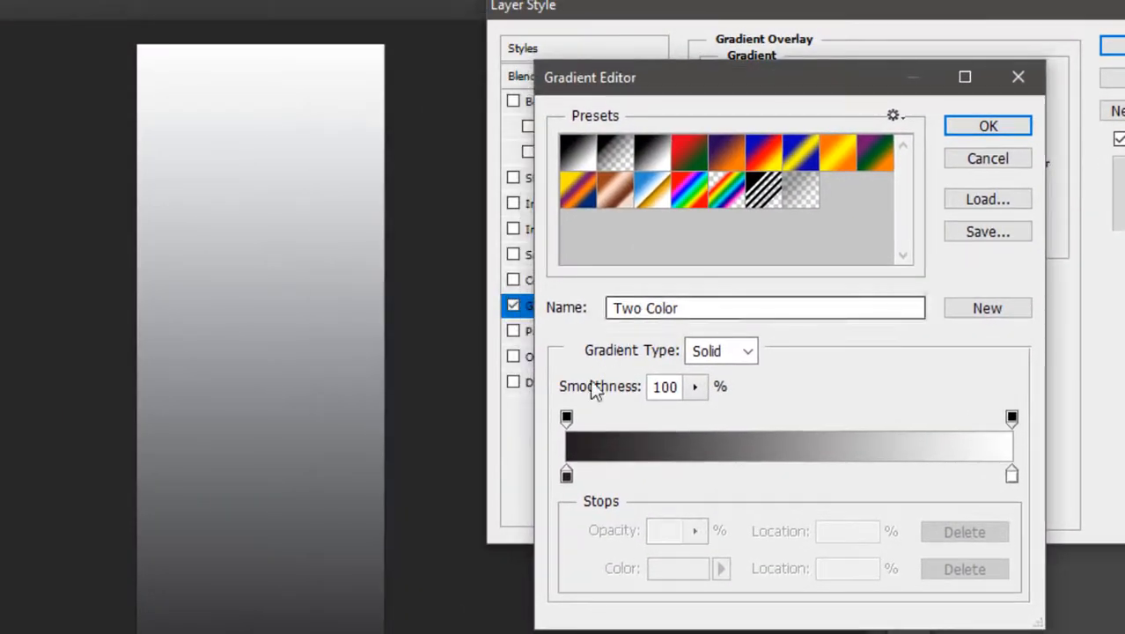
double_click(566, 476)
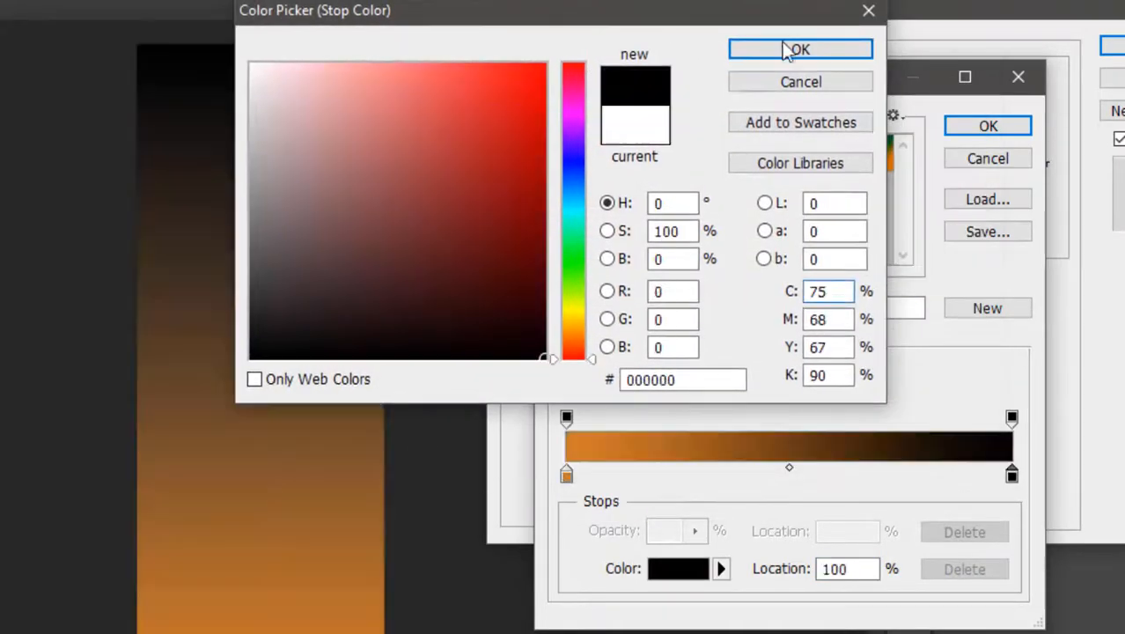
click(810, 46)
Set the gradient's left color stop to a dark brown, hex 5a2d00.
double_click(566, 476)
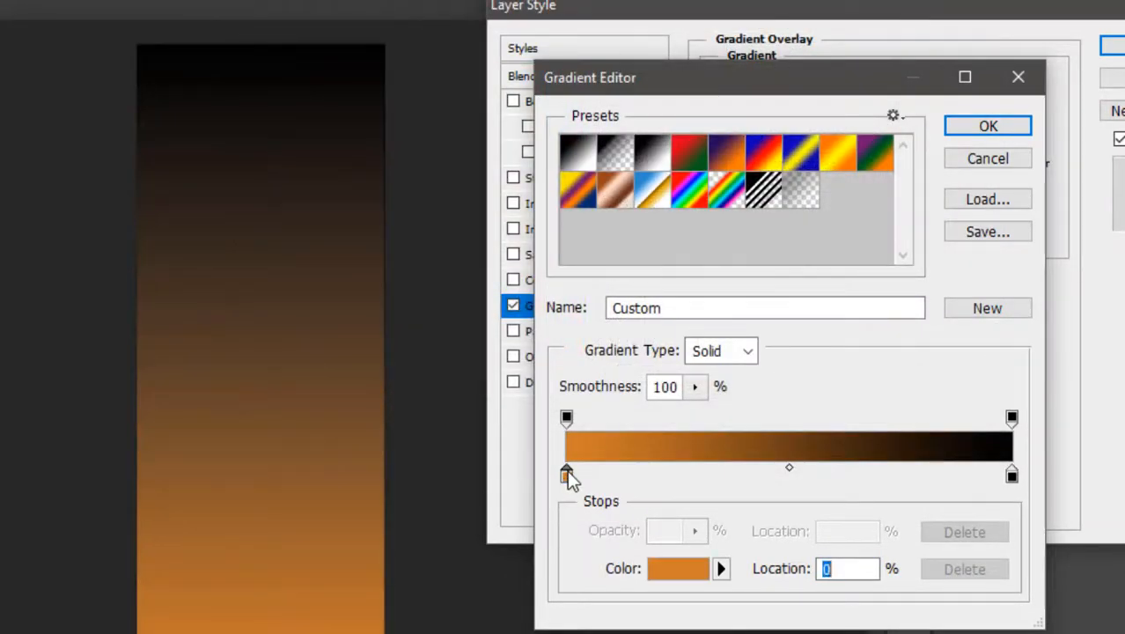
click(524, 218)
click(530, 232)
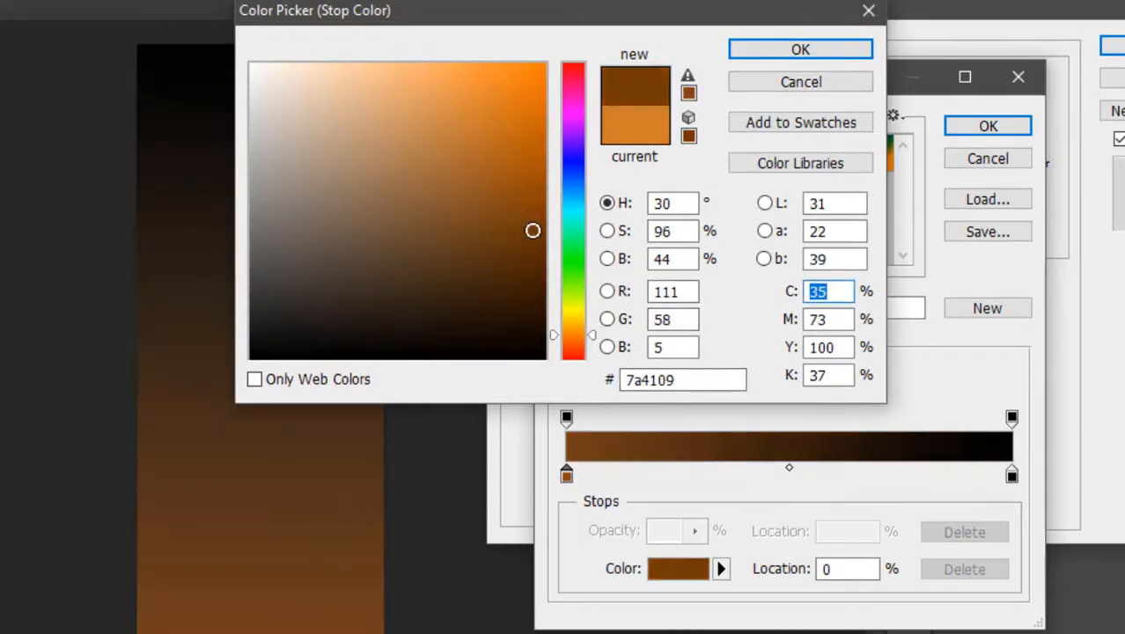
click(522, 241)
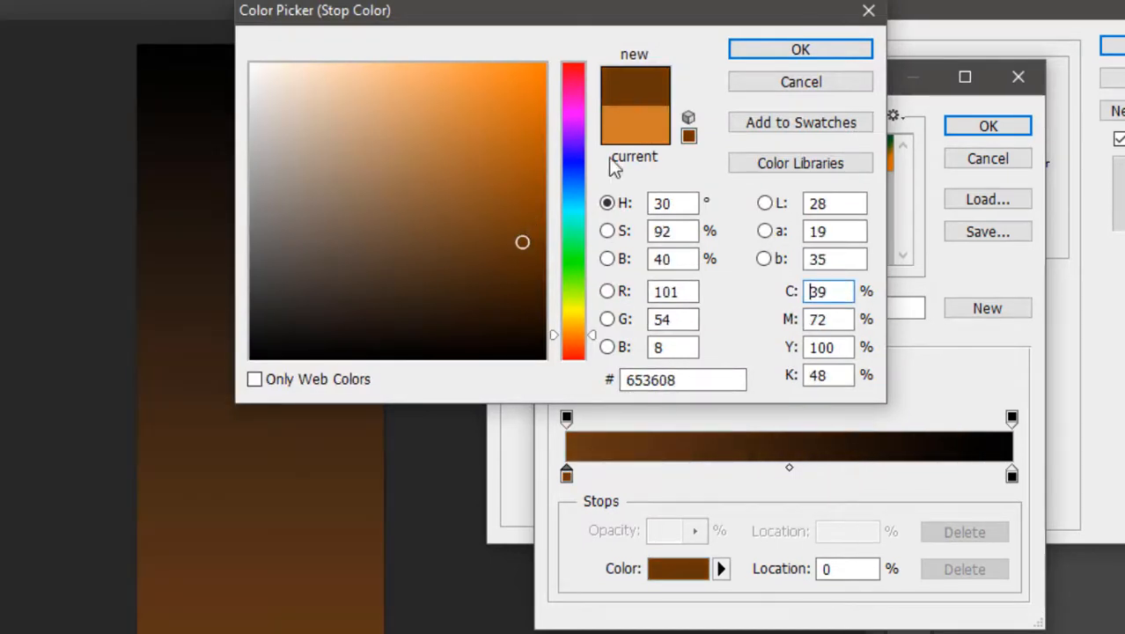
drag(670, 12, 780, 82)
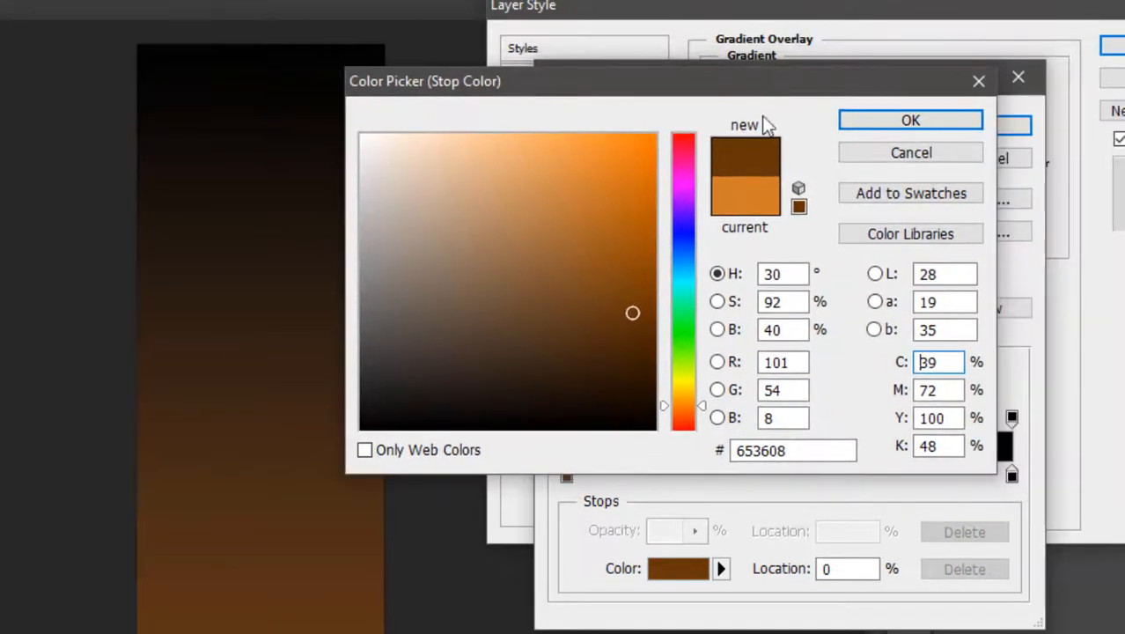
click(642, 360)
click(657, 326)
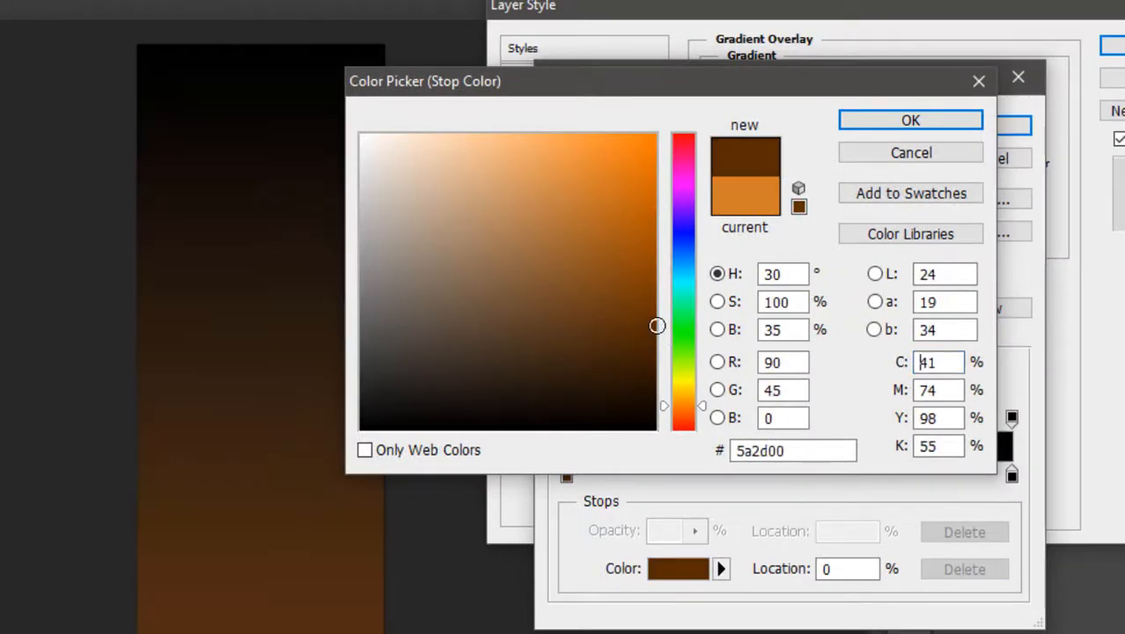
click(880, 118)
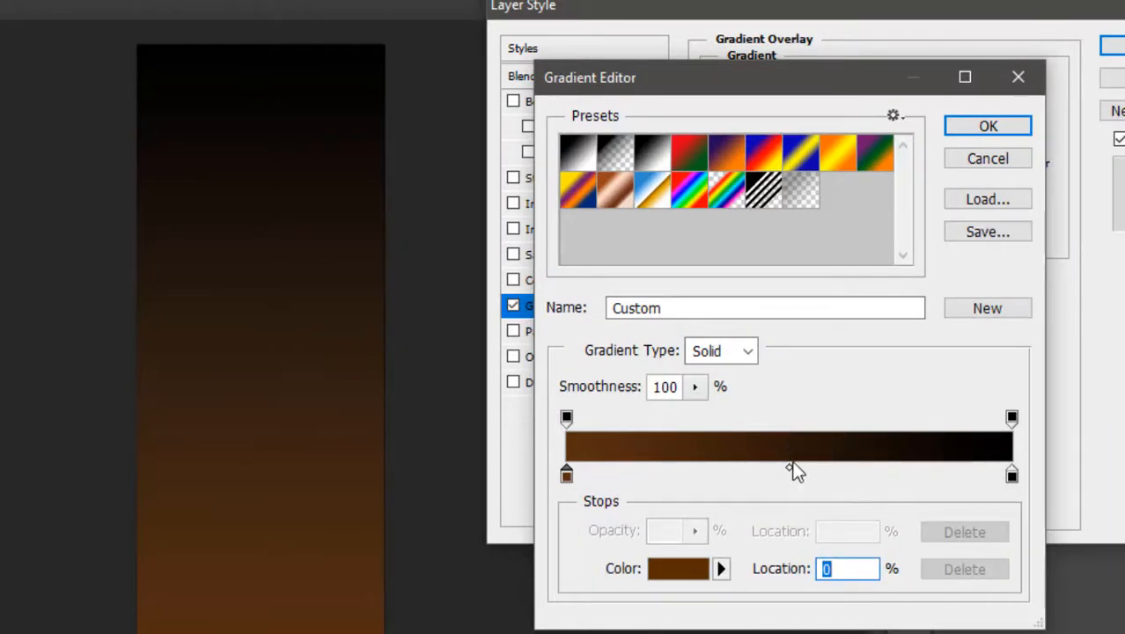
Move the gradient midpoint to 38% and confirm the Gradient Overlay style.
drag(790, 468, 738, 472)
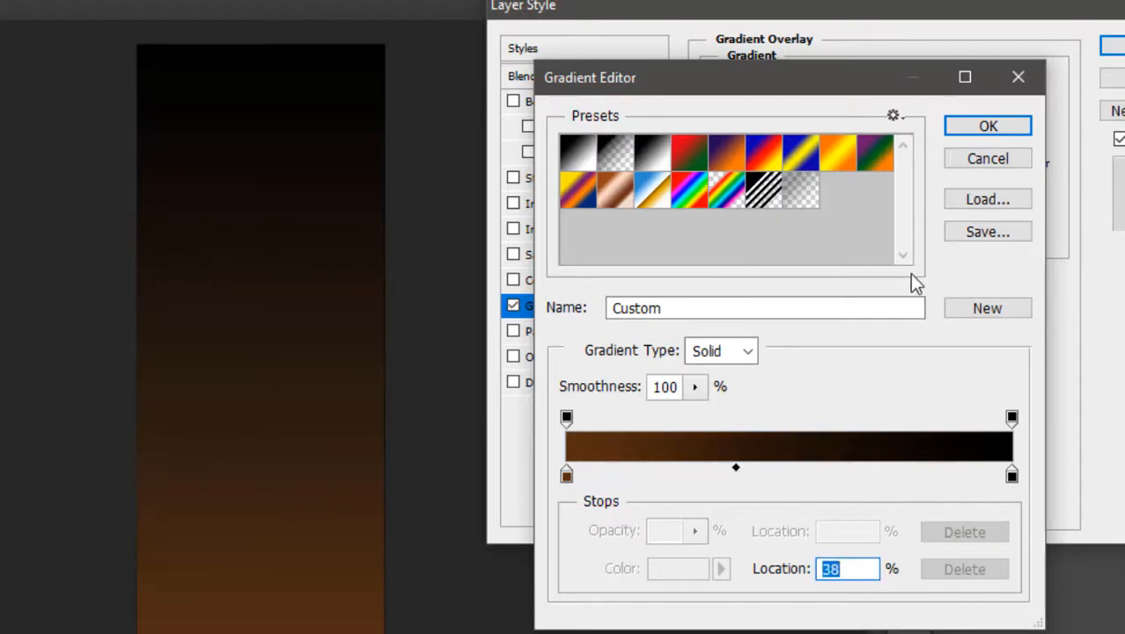
click(988, 125)
click(1113, 46)
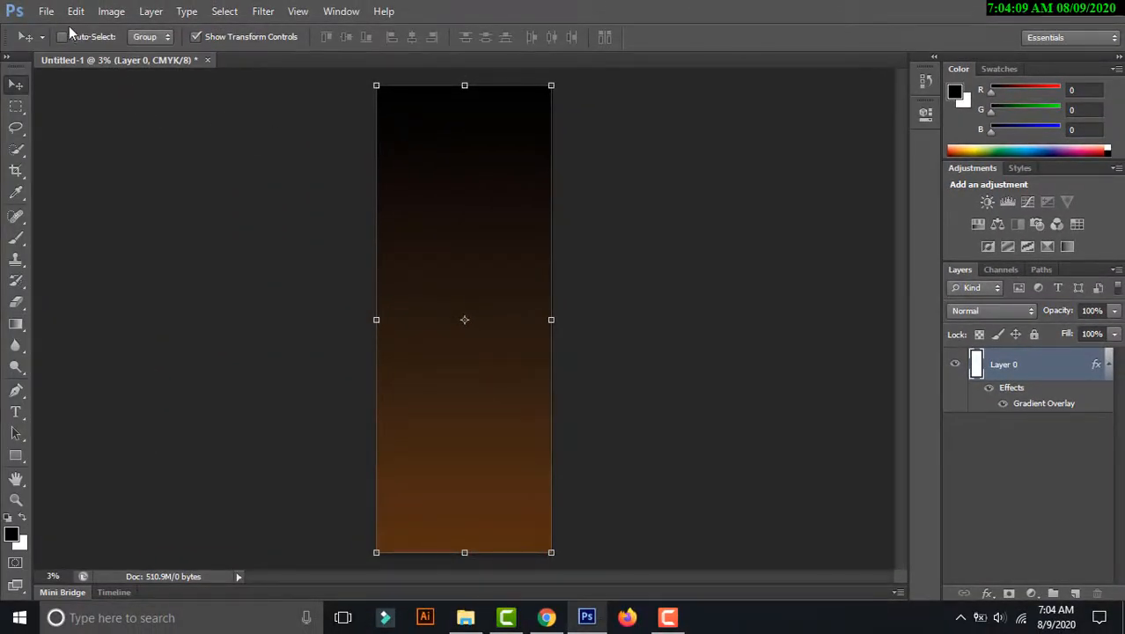
Open the tips-for-grilling steak photo from the ybanner folder on the Desktop.
click(45, 10)
click(62, 44)
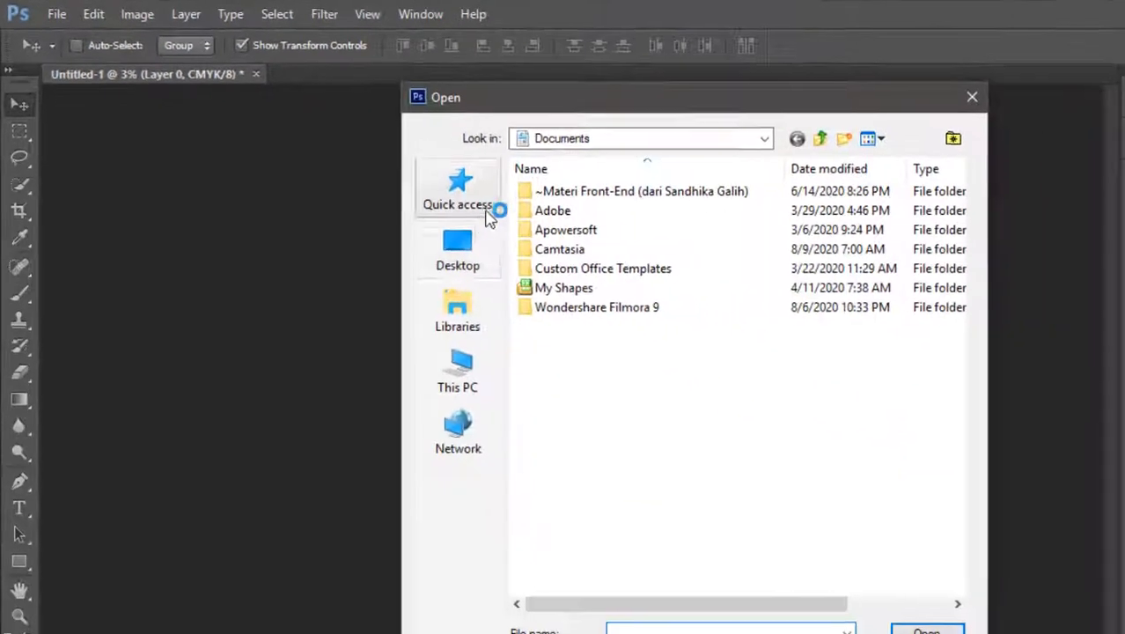
click(474, 240)
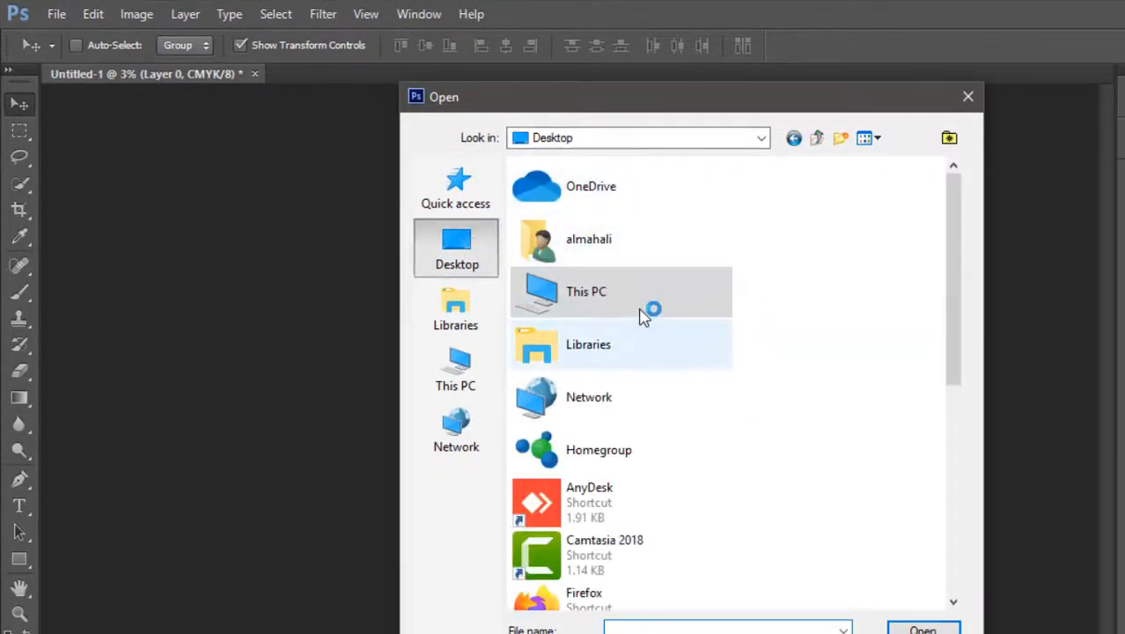
drag(949, 351, 954, 528)
double_click(643, 272)
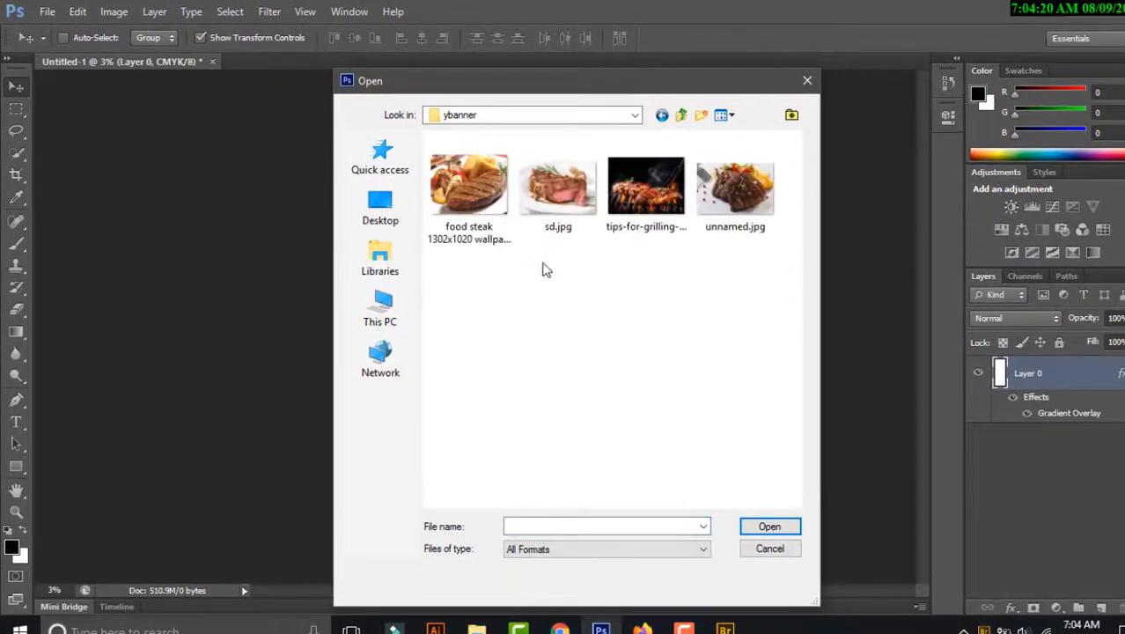
double_click(669, 203)
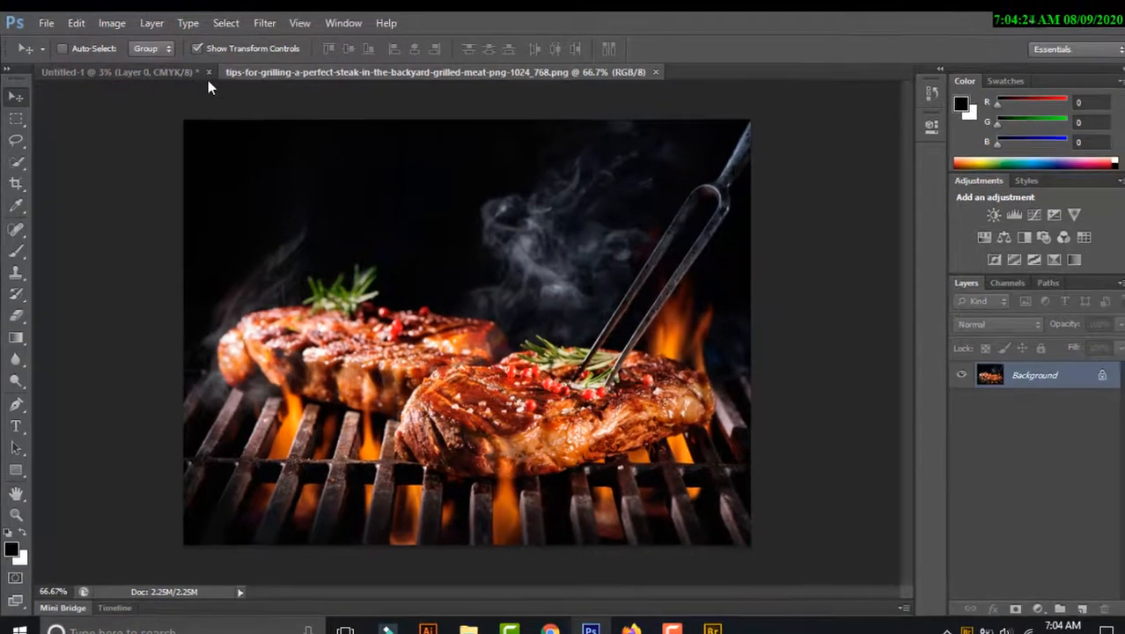
Drag the tips-for-grilling photo from the ybanner folder in File Explorer onto the banner document.
click(151, 76)
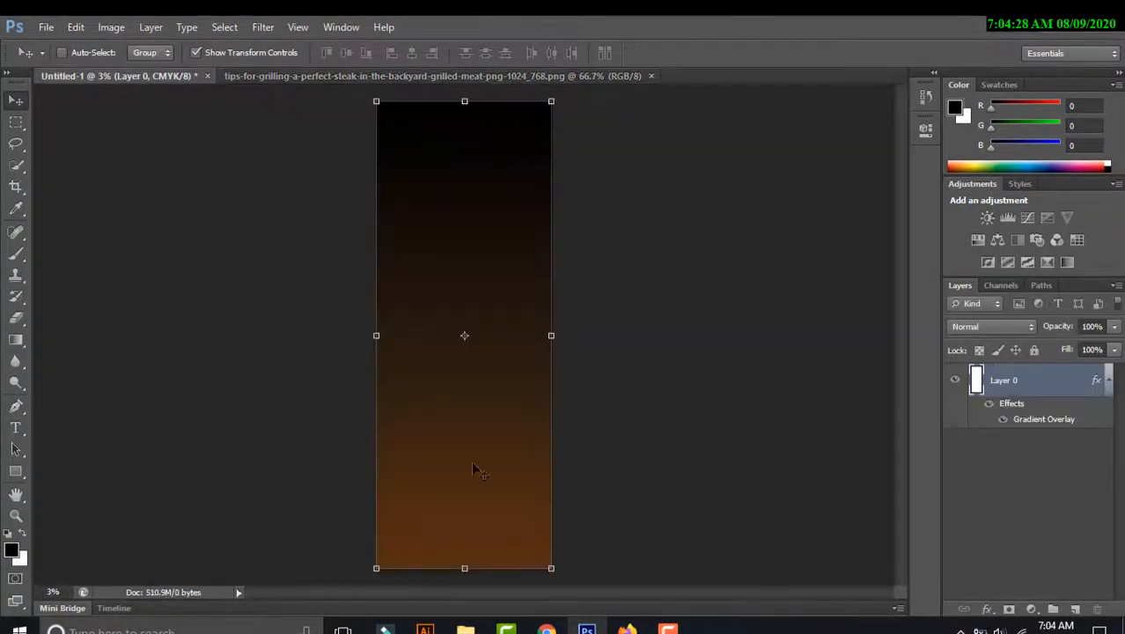
click(464, 628)
click(1075, 28)
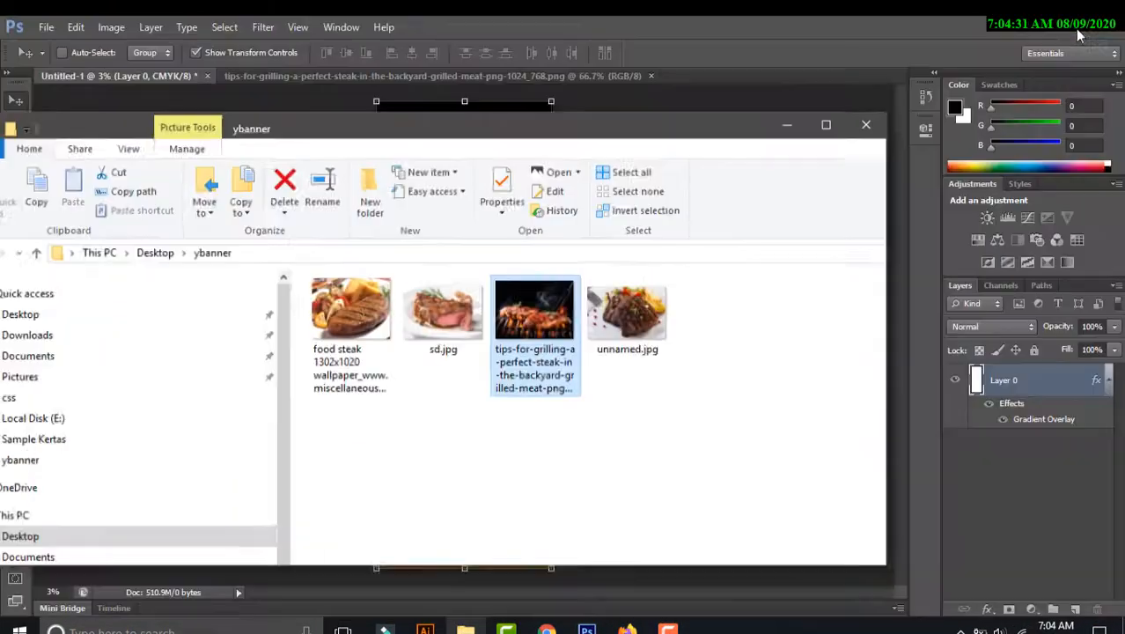
drag(678, 154, 1037, 143)
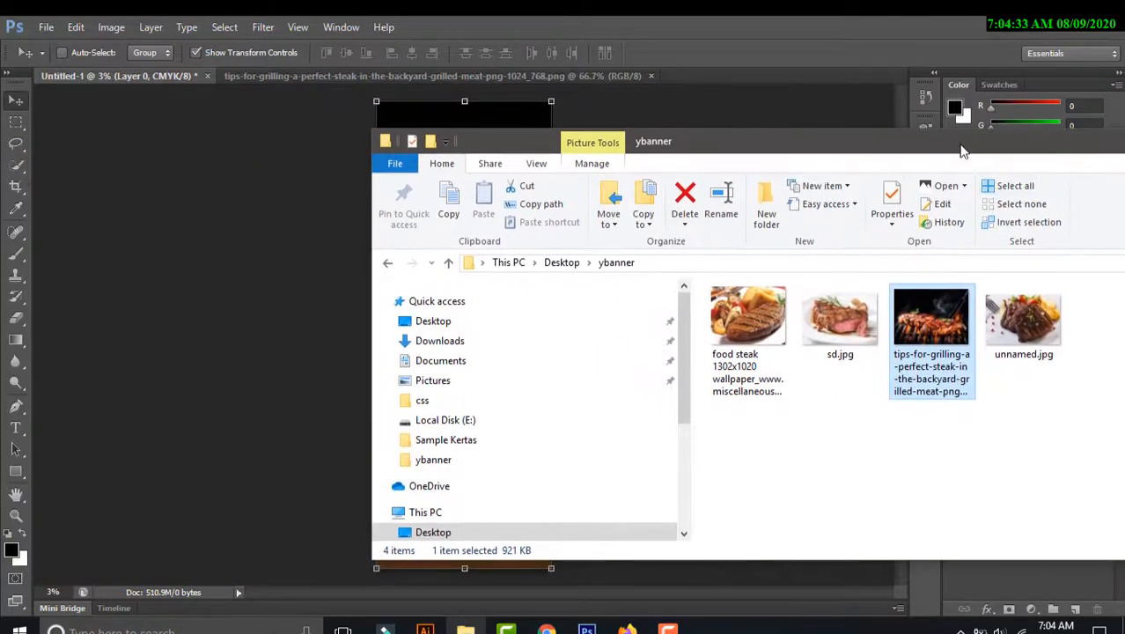
drag(958, 145, 494, 252)
drag(473, 450, 523, 179)
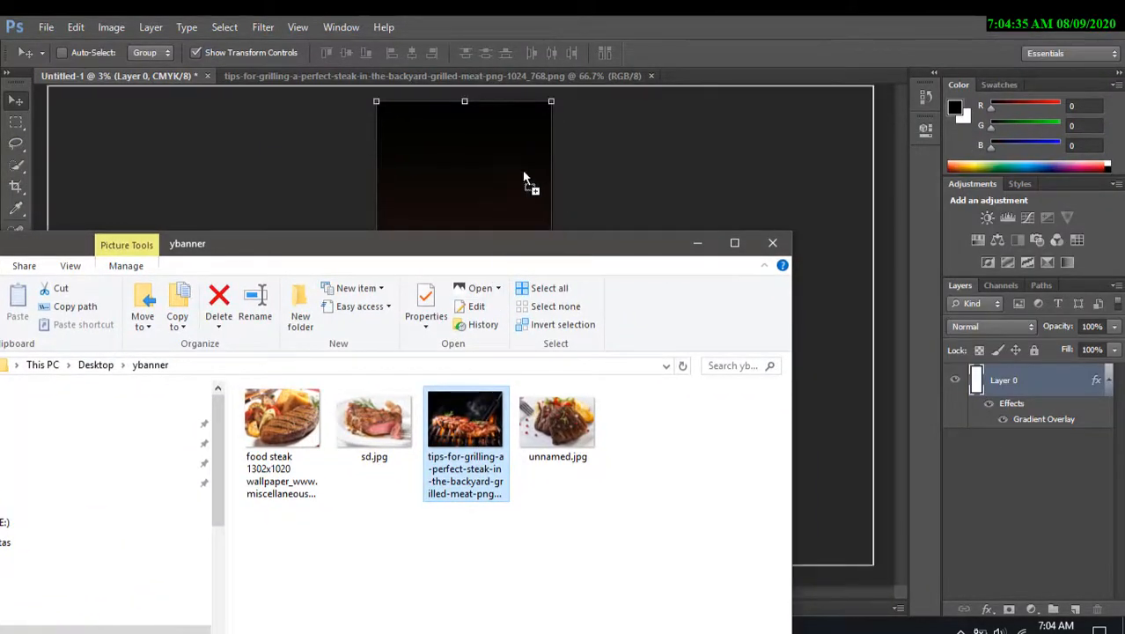
drag(468, 144, 467, 146)
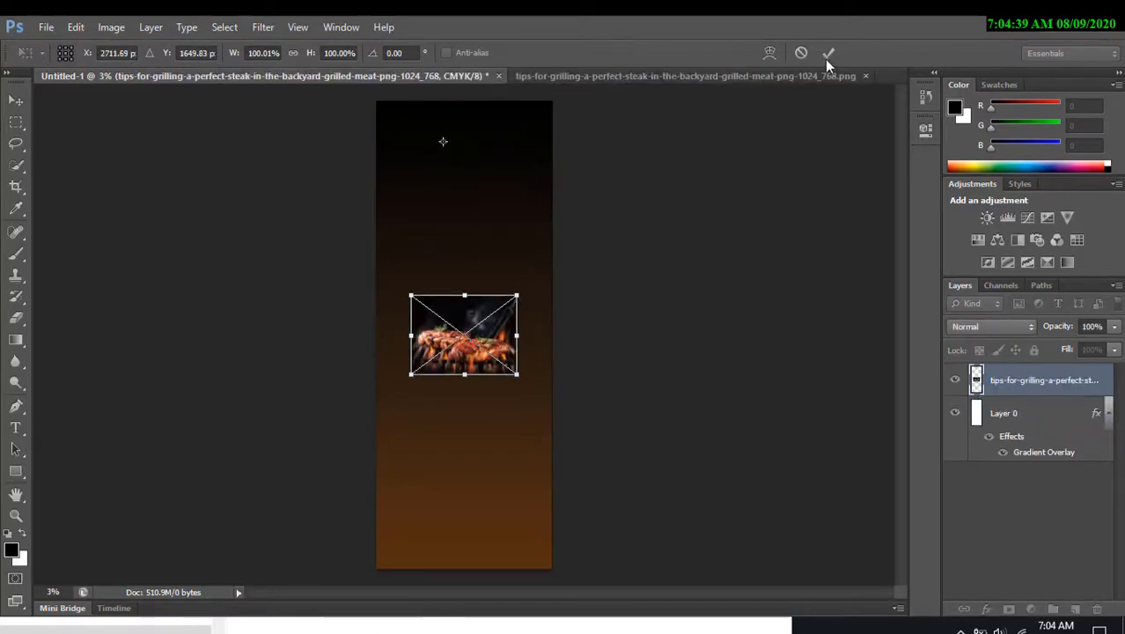
Scale the placed photo to about 169% and position it across the top of the banner, then commit.
click(827, 53)
drag(491, 296, 516, 290)
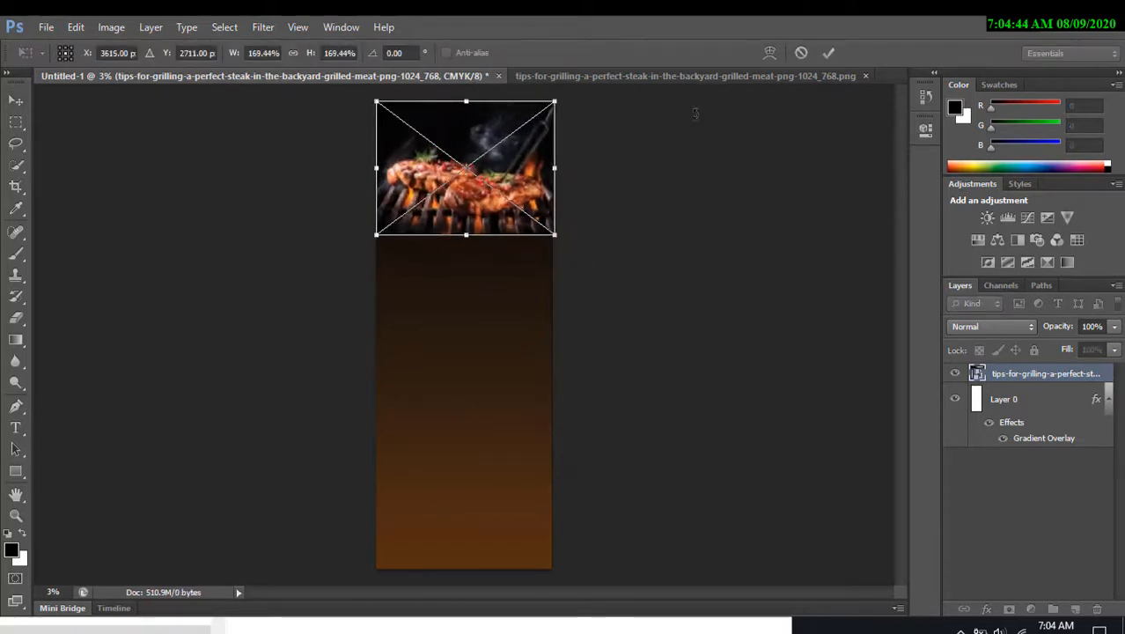
click(828, 55)
key(z)
click(393, 168)
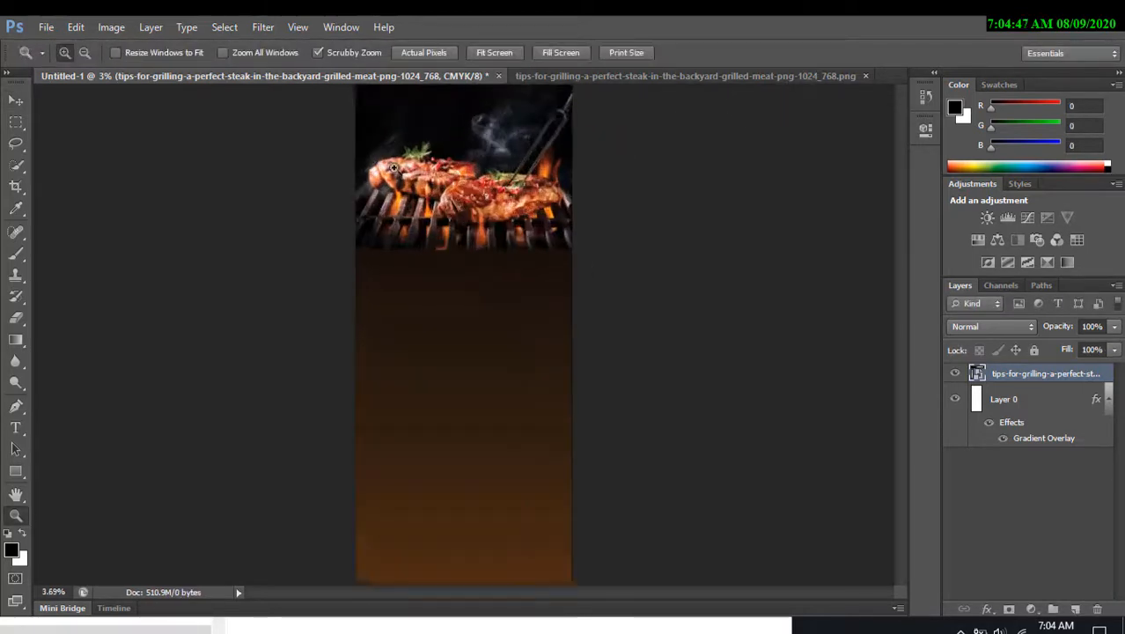
Center the steak photo horizontally on the banner canvas.
drag(393, 168, 510, 231)
key(v)
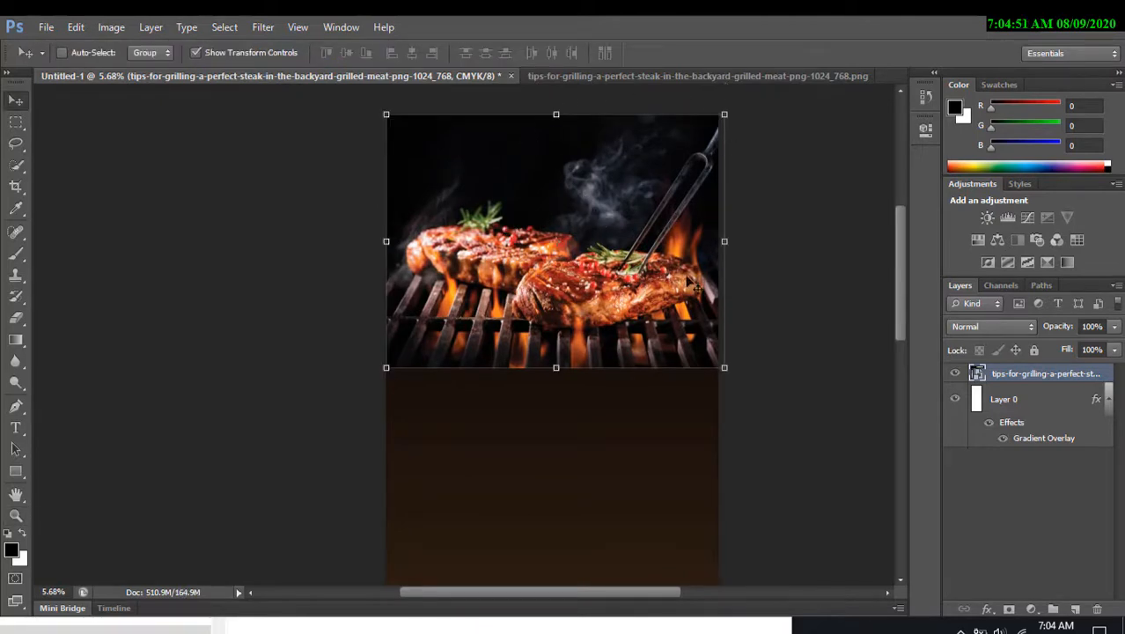
key(ctrl+a)
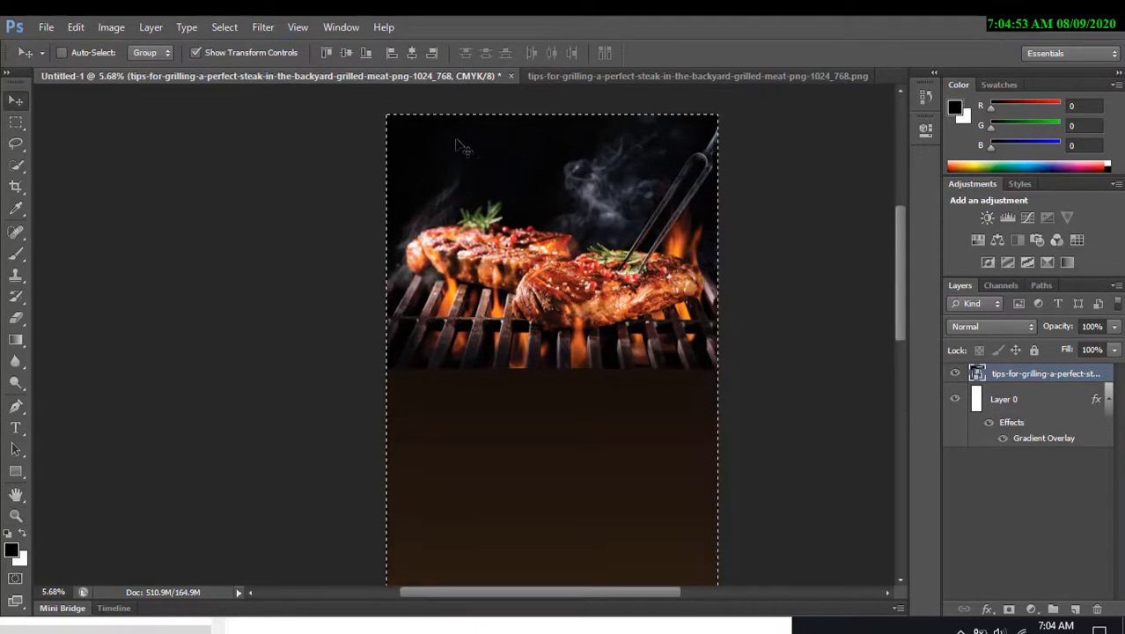
click(411, 53)
key(ctrl+d)
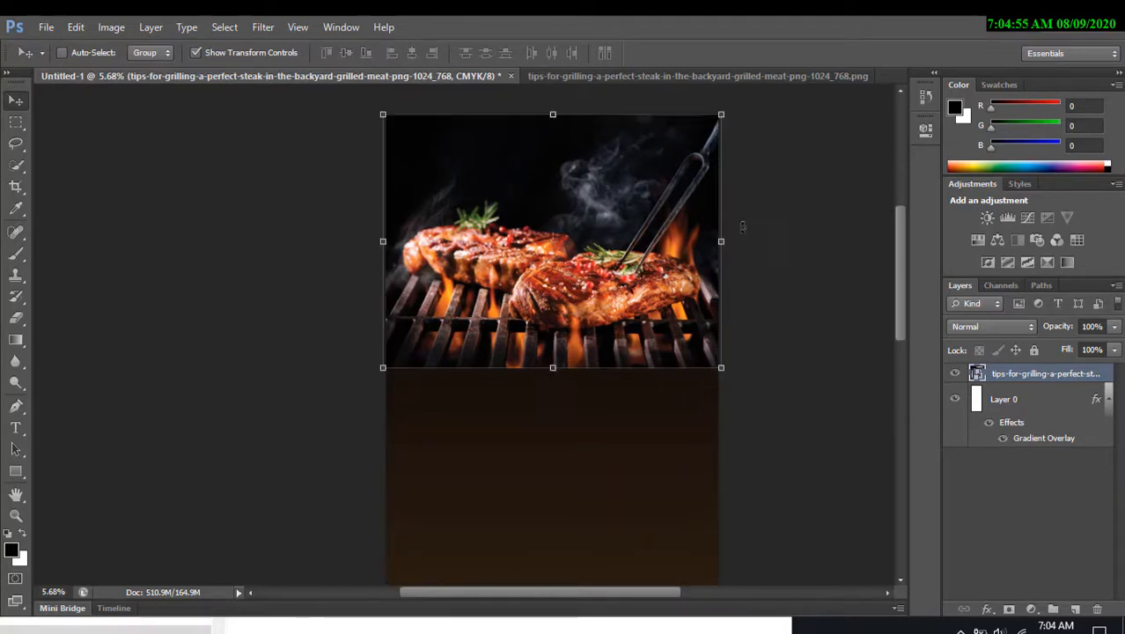
Add a black Color Overlay style to Layer 0.
key(z)
alt+click(760, 239)
alt+click(761, 239)
drag(823, 322, 731, 229)
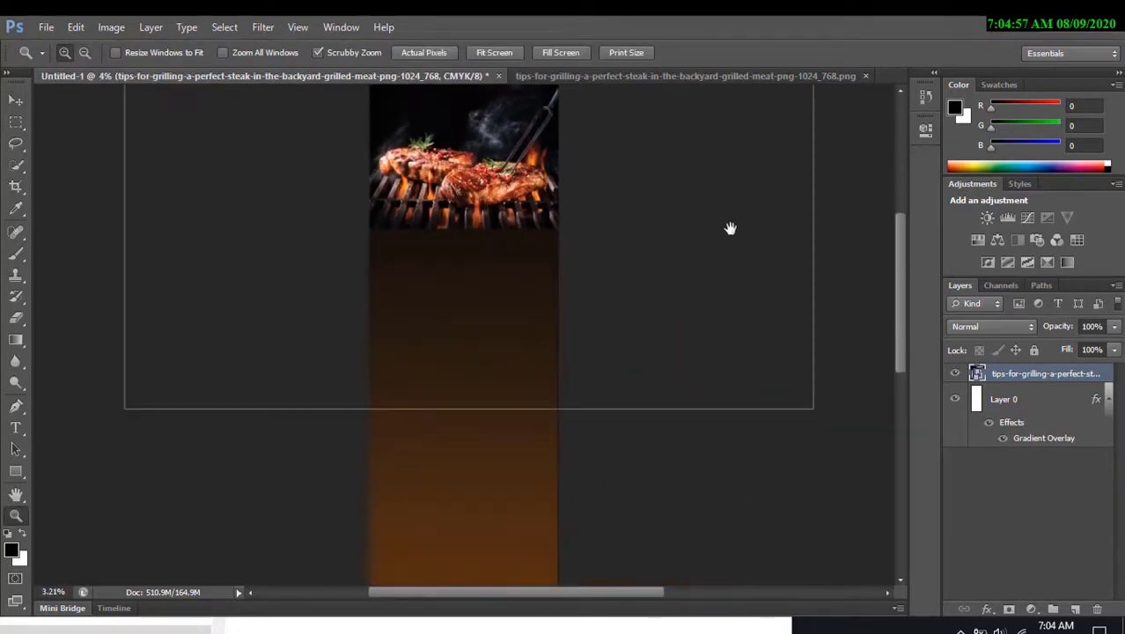
key(v)
click(1004, 399)
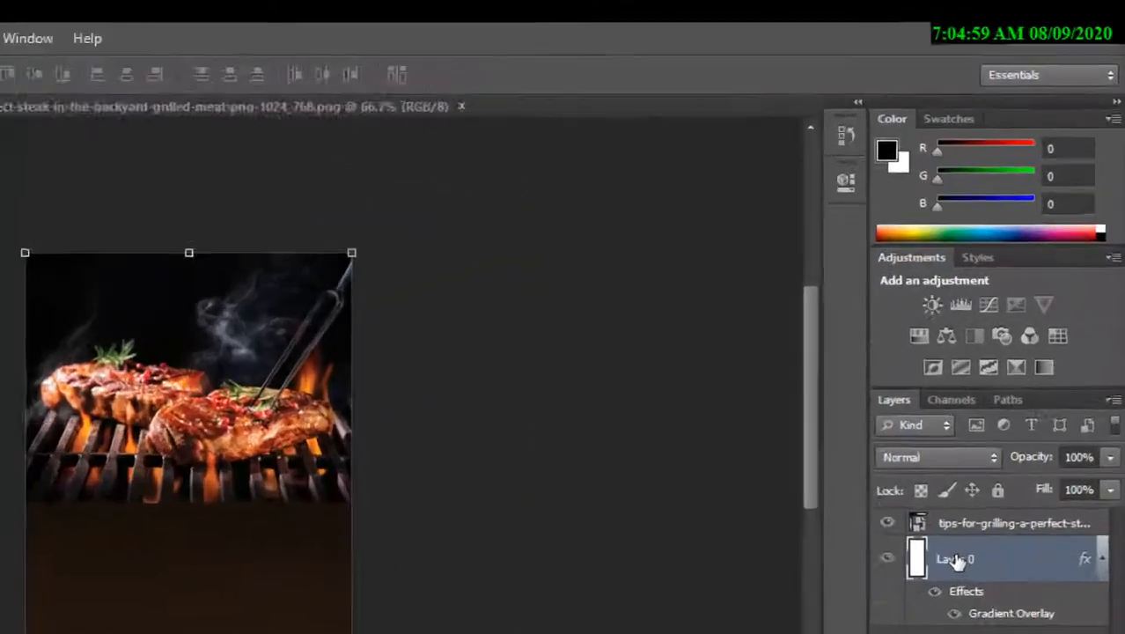
right_click(1003, 399)
click(568, 180)
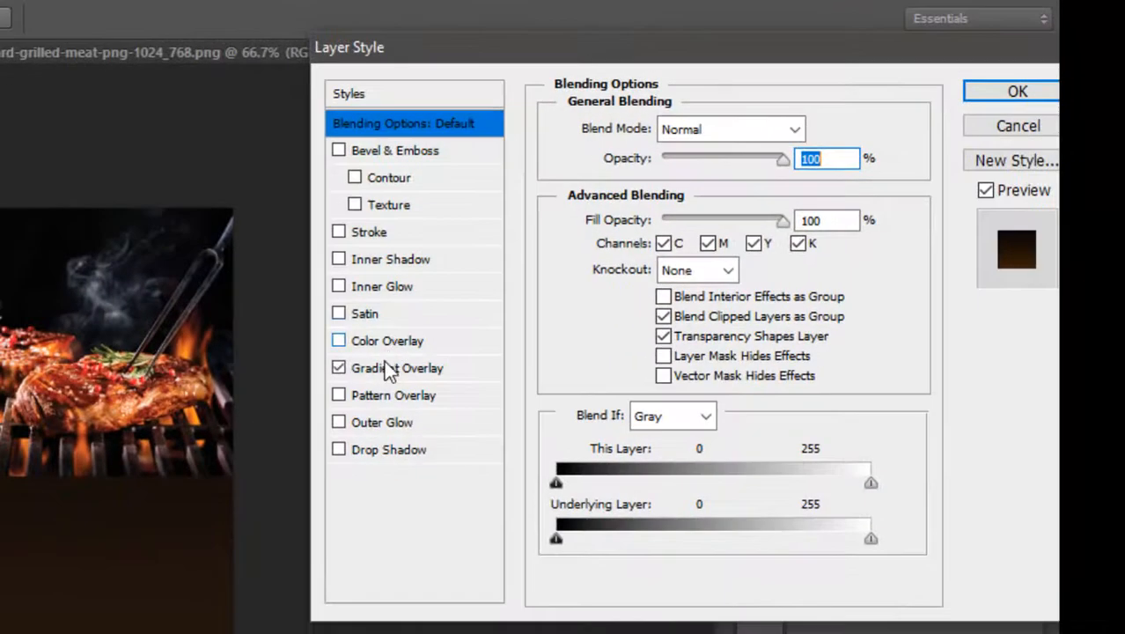
click(414, 319)
click(423, 292)
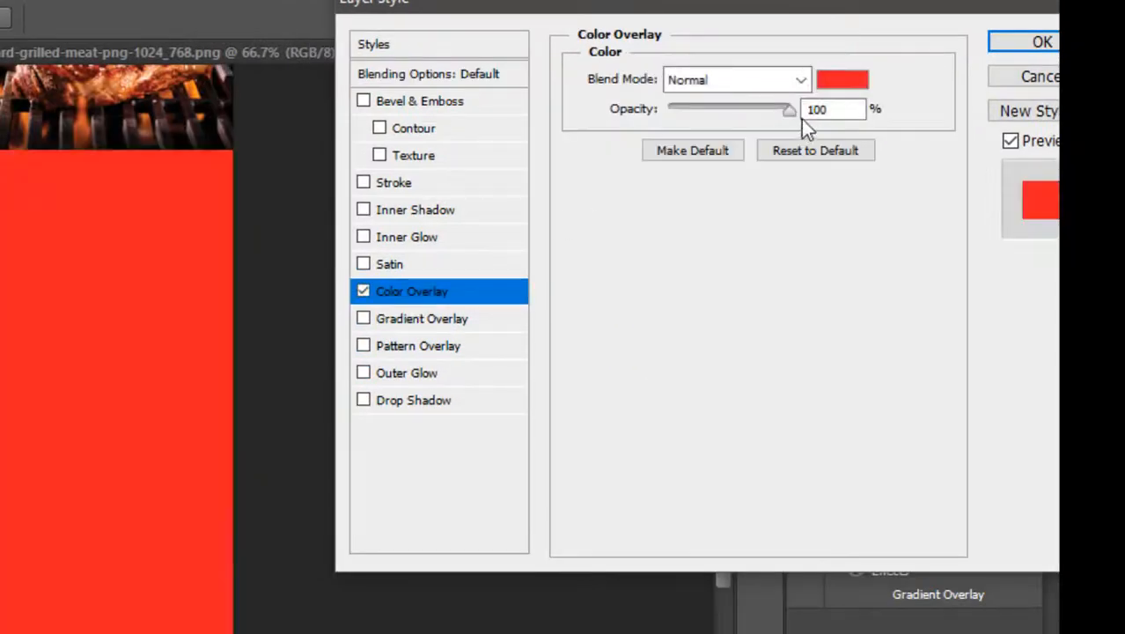
click(842, 81)
click(176, 498)
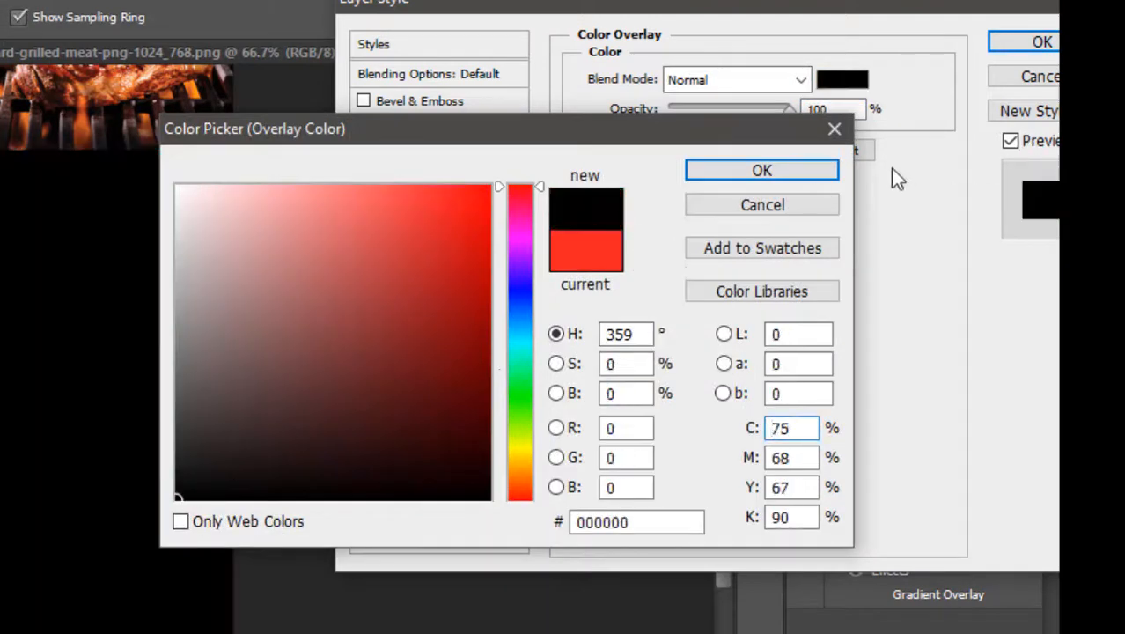
click(763, 171)
key(Return)
Add a layer mask to the steak photo layer.
key(z)
alt+click(130, 273)
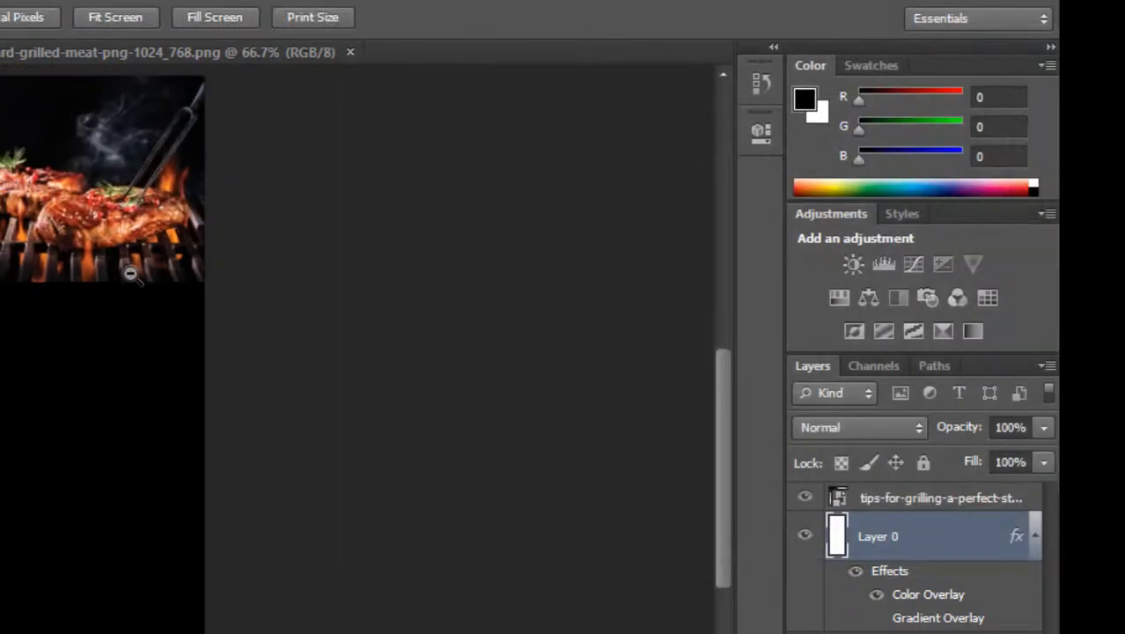
key(v)
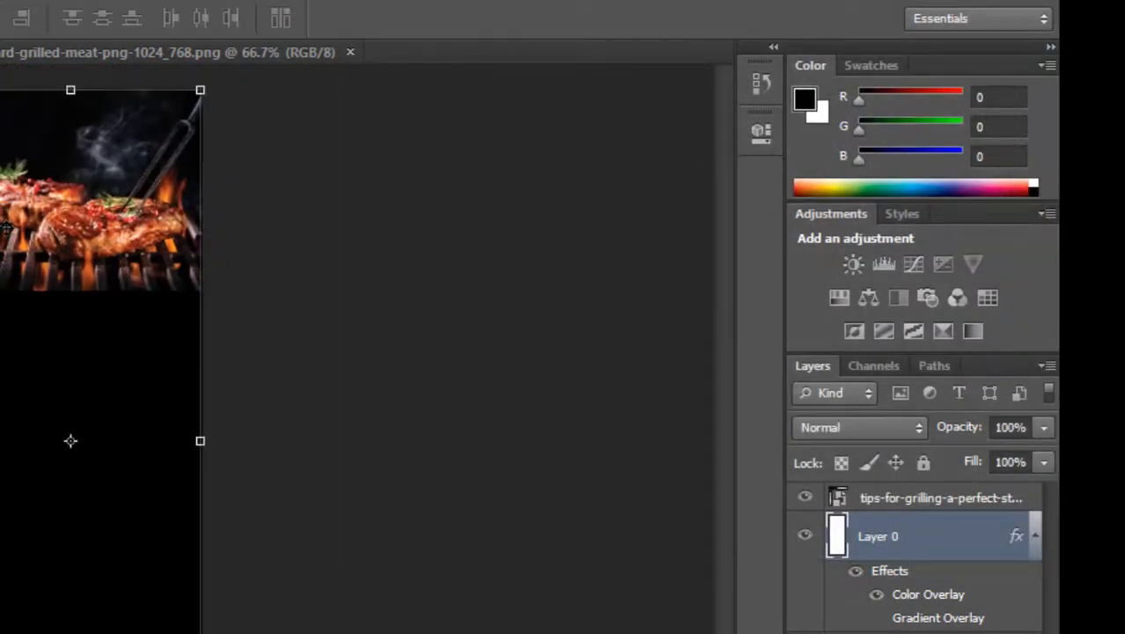
right_click(10, 222)
click(12, 215)
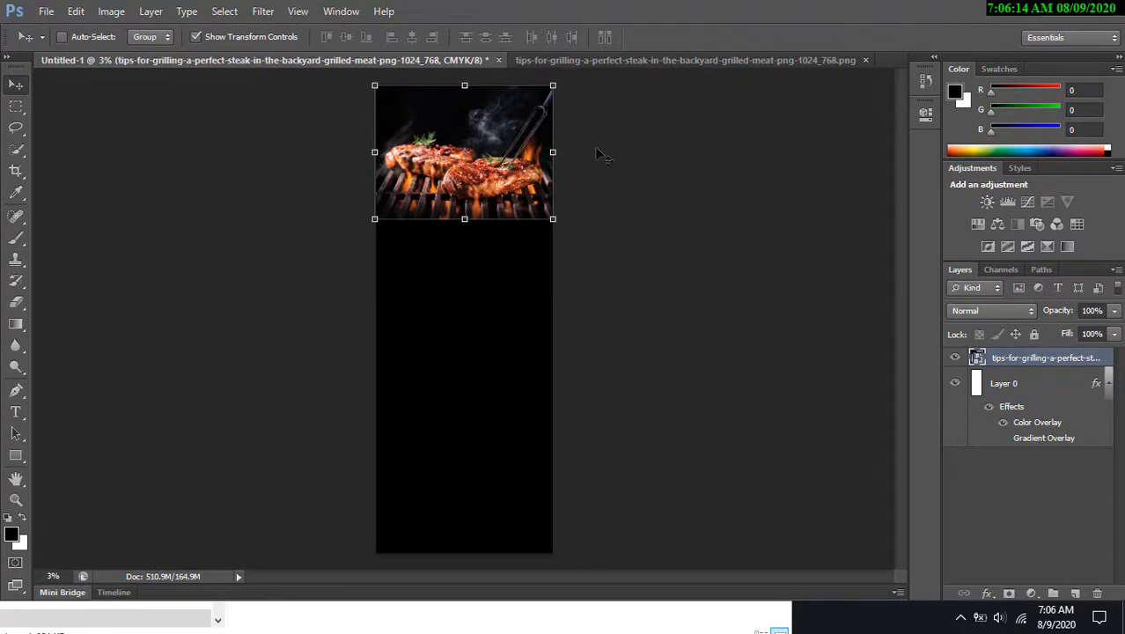
key(z)
drag(371, 115, 487, 304)
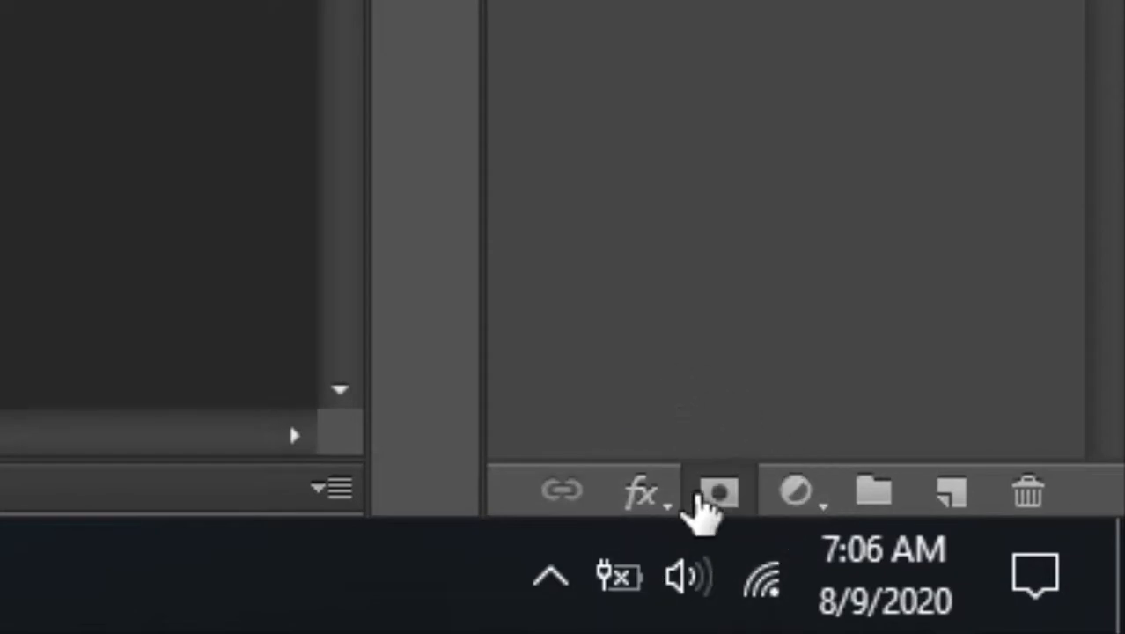
click(700, 498)
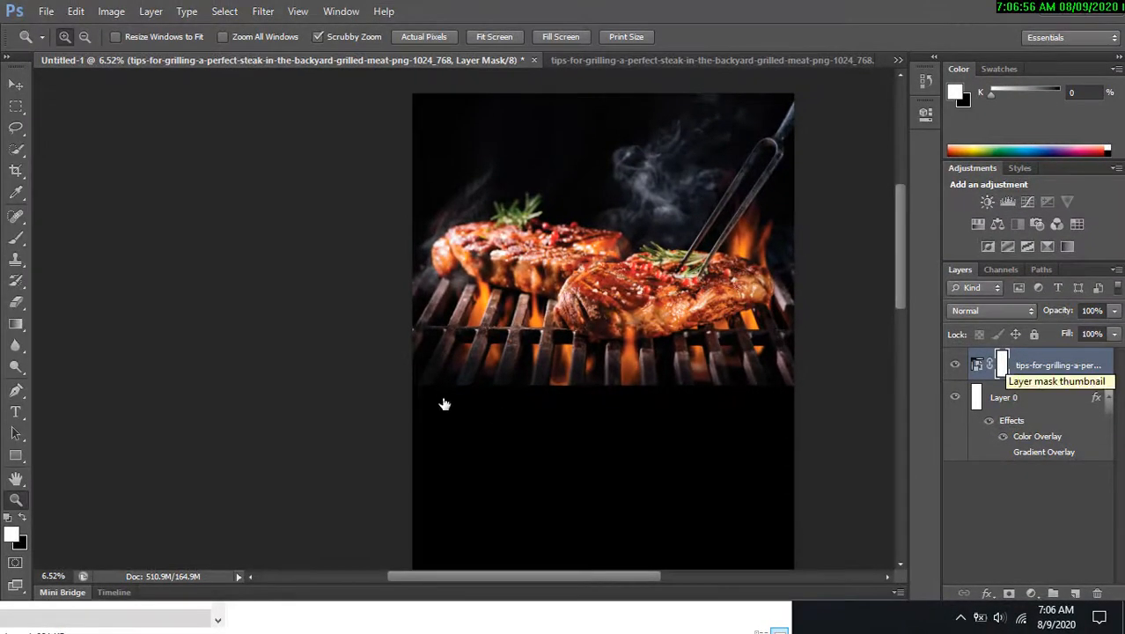
Paint black along the photo's lower edge on its mask with an 1100 px soft Brush, then undo the stroke.
right_click(18, 246)
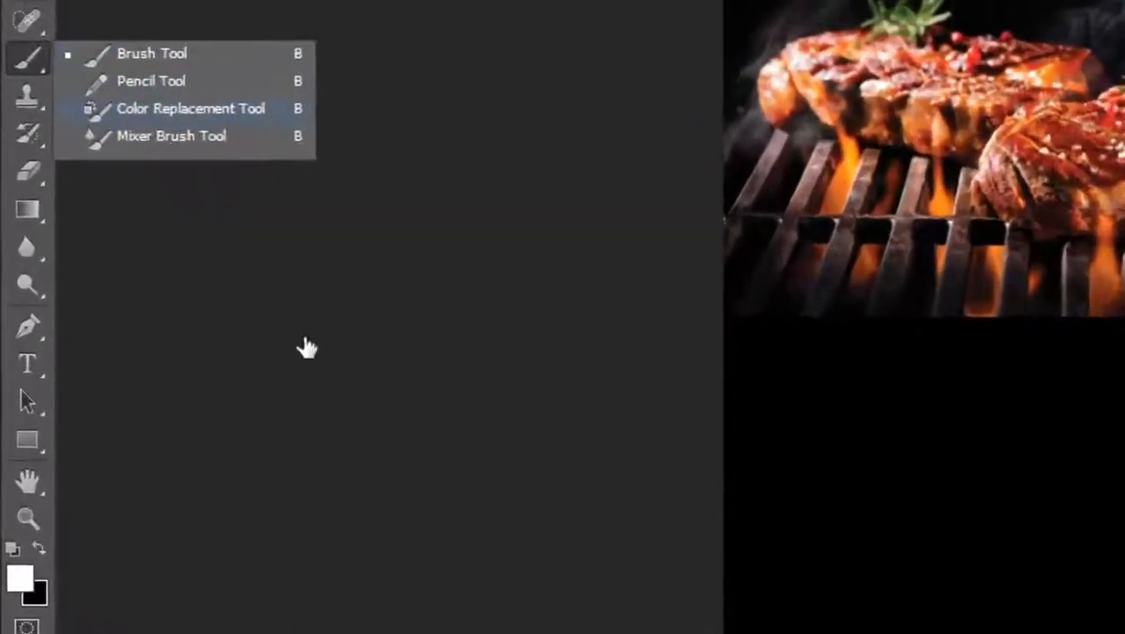
click(170, 398)
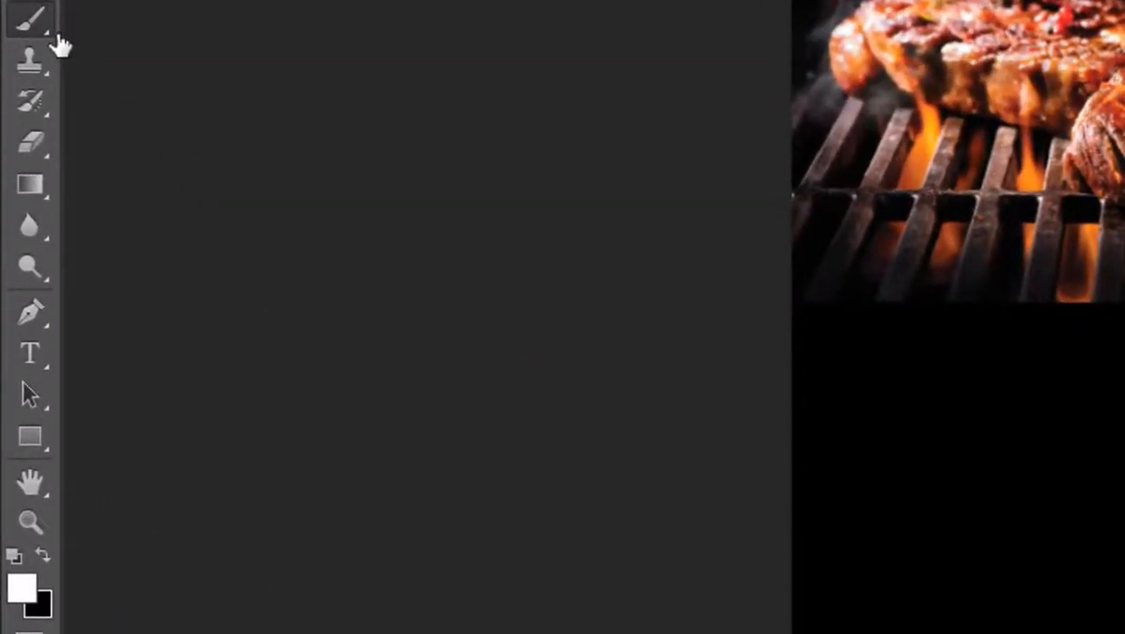
right_click(36, 21)
click(152, 23)
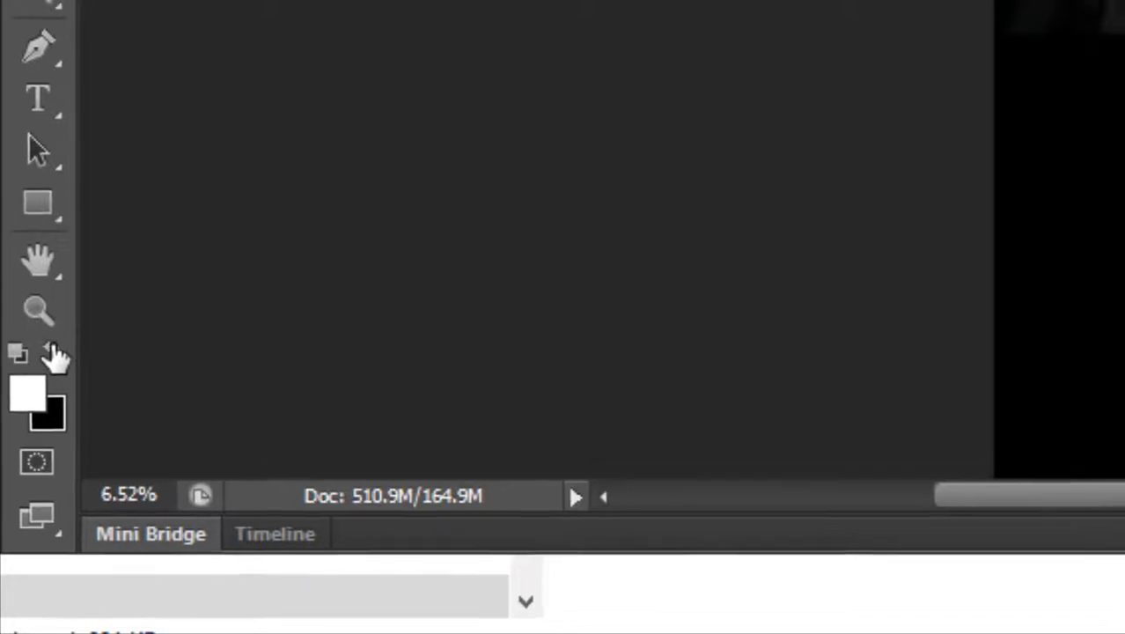
click(55, 345)
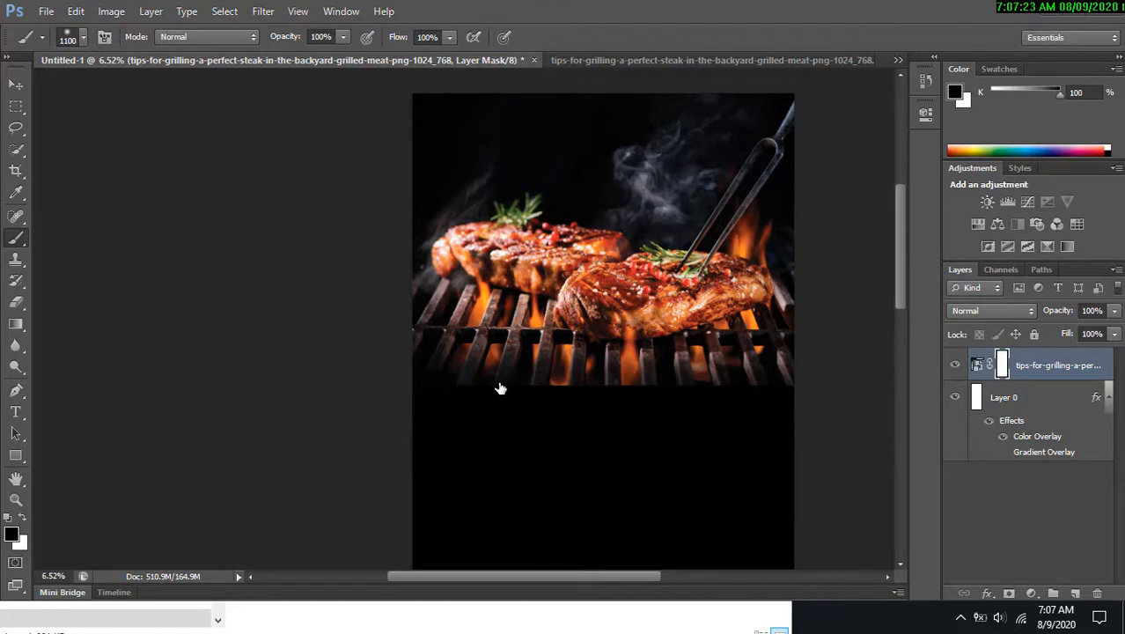
mouse_move(499, 388)
mouse_down()
mouse_move(704, 395)
mouse_move(564, 387)
mouse_up()
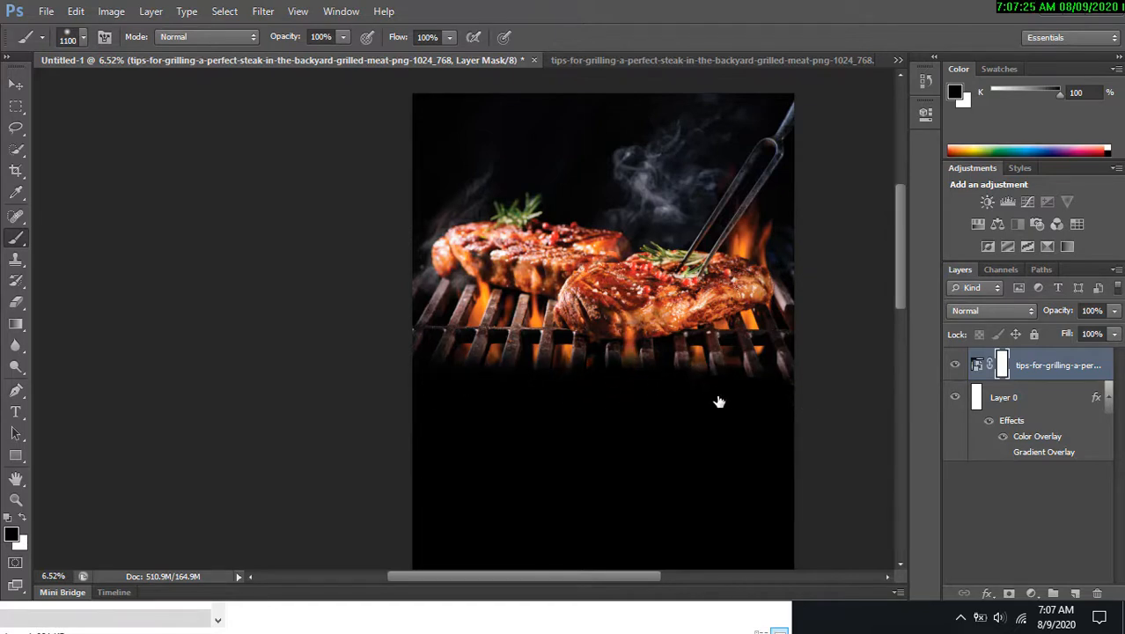
drag(819, 400, 617, 406)
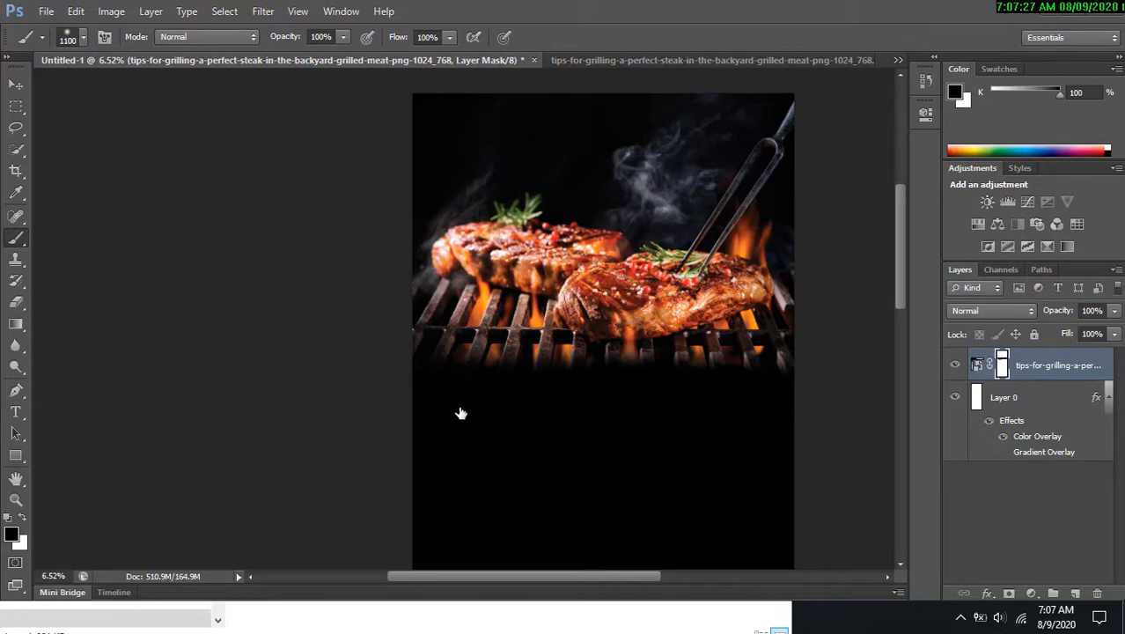
key(ctrl+z)
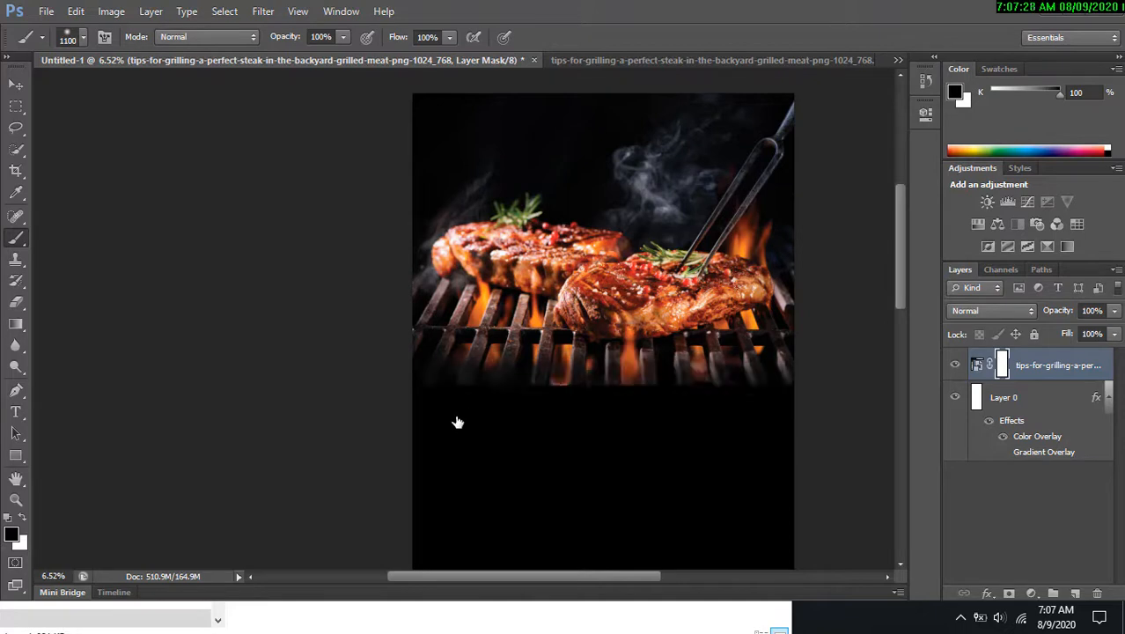
Paint a black stroke across the photo's lower edge on the mask, then repaint it with white.
click(23, 519)
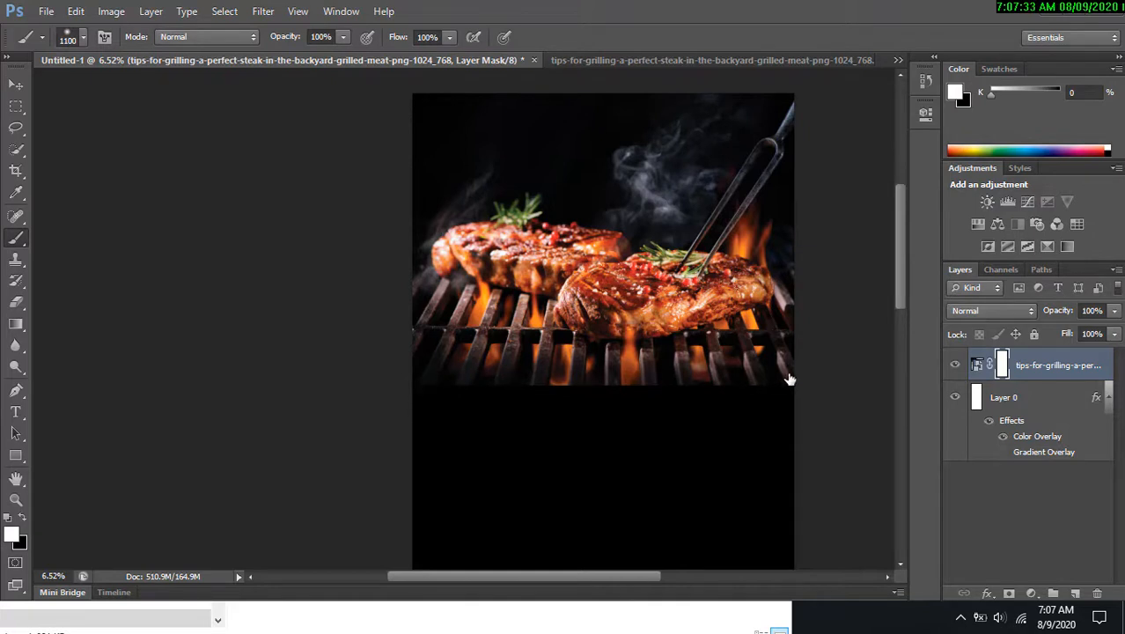
key(z)
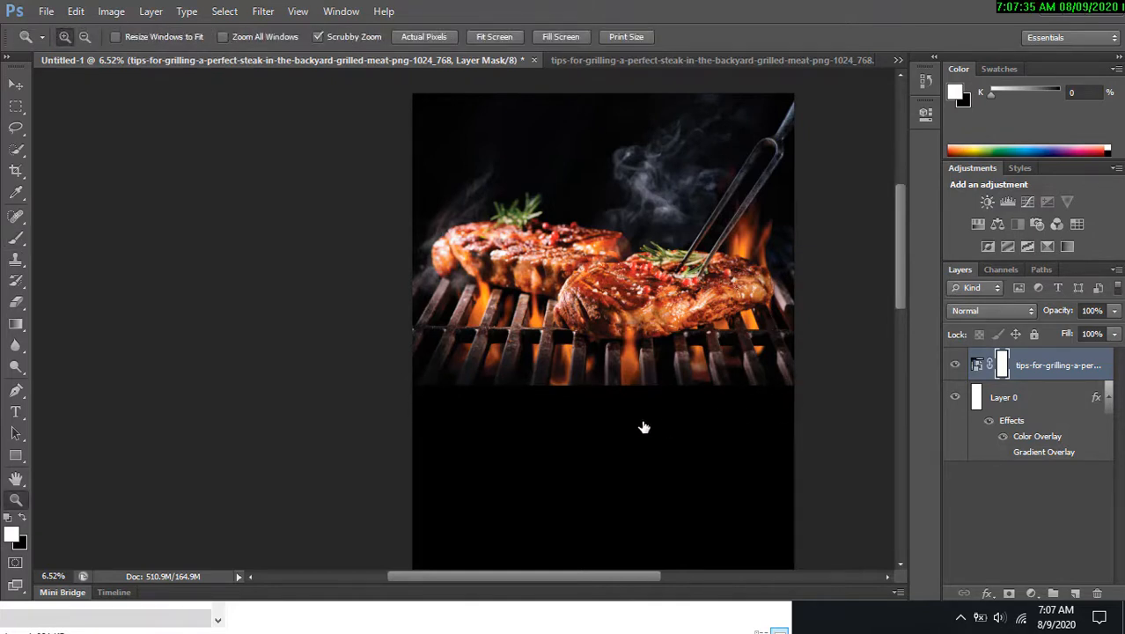
key(x)
click(16, 239)
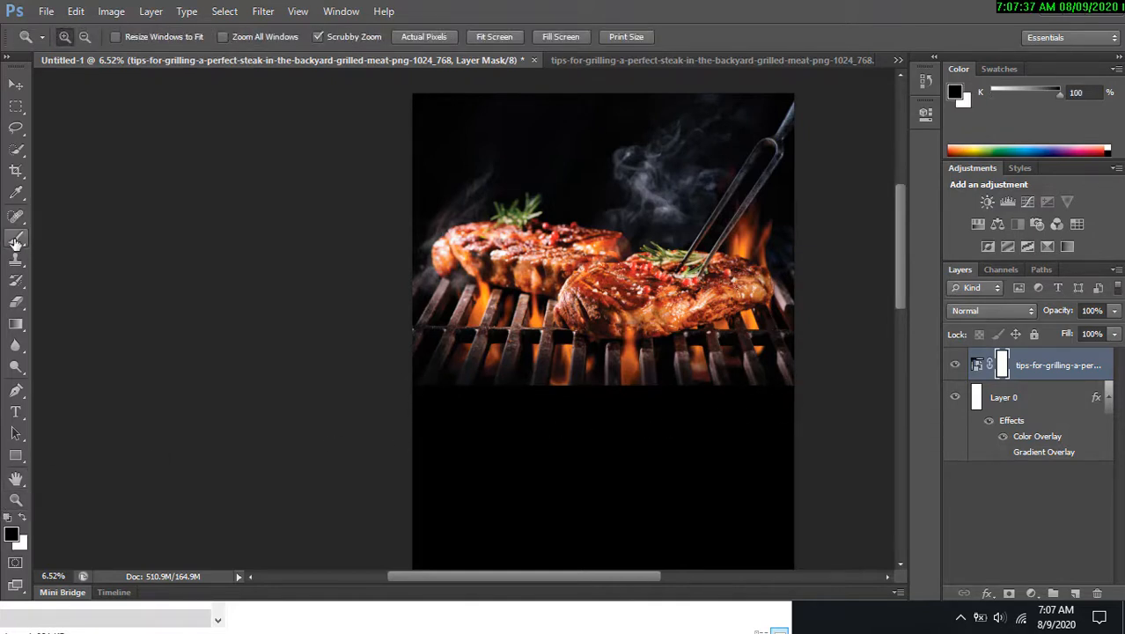
mouse_move(422, 376)
mouse_down()
mouse_move(725, 404)
mouse_move(656, 395)
mouse_up()
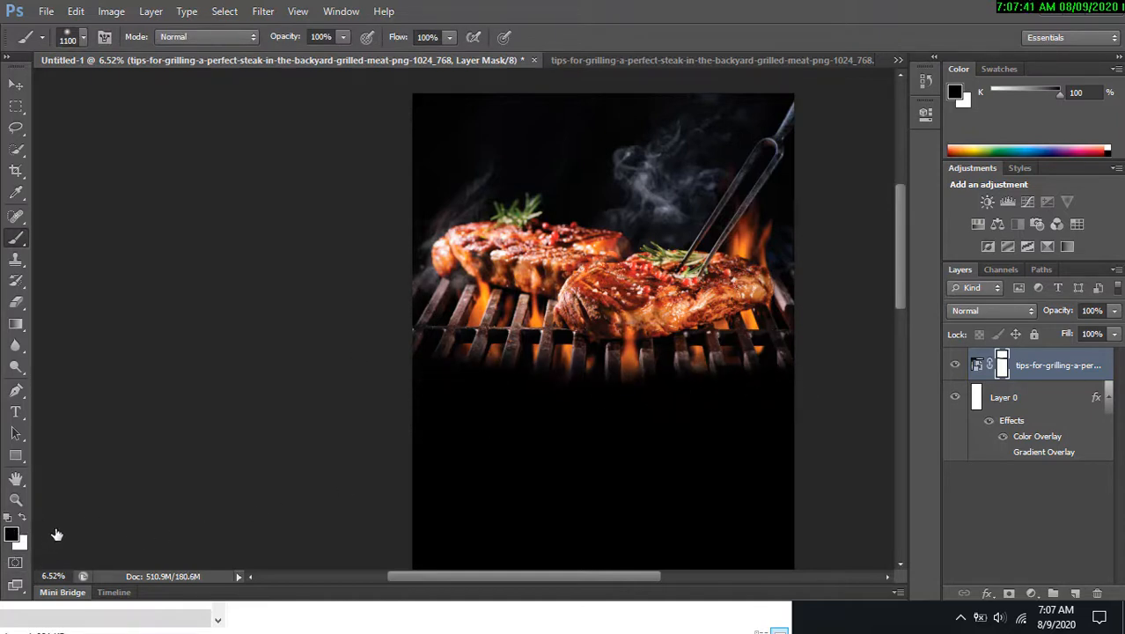
key(x)
mouse_move(799, 374)
mouse_down()
mouse_move(633, 389)
mouse_move(493, 378)
mouse_move(768, 374)
mouse_up()
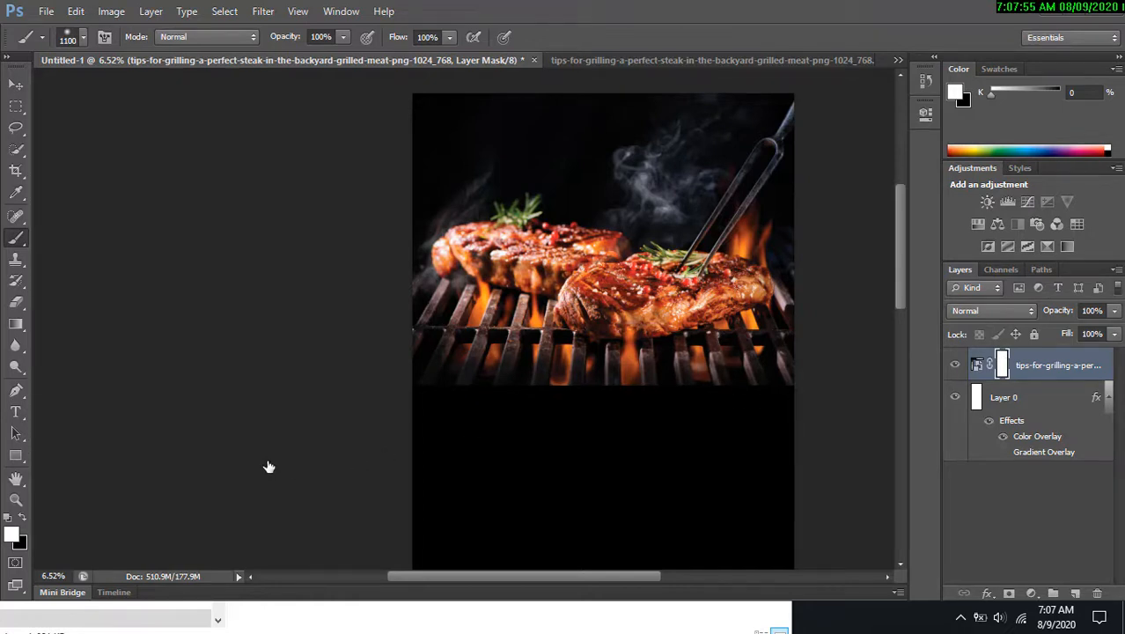
Set the brush to 50% opacity and 1985 px, then paint black along the photo's lower edge on the mask to fade it.
key(c)
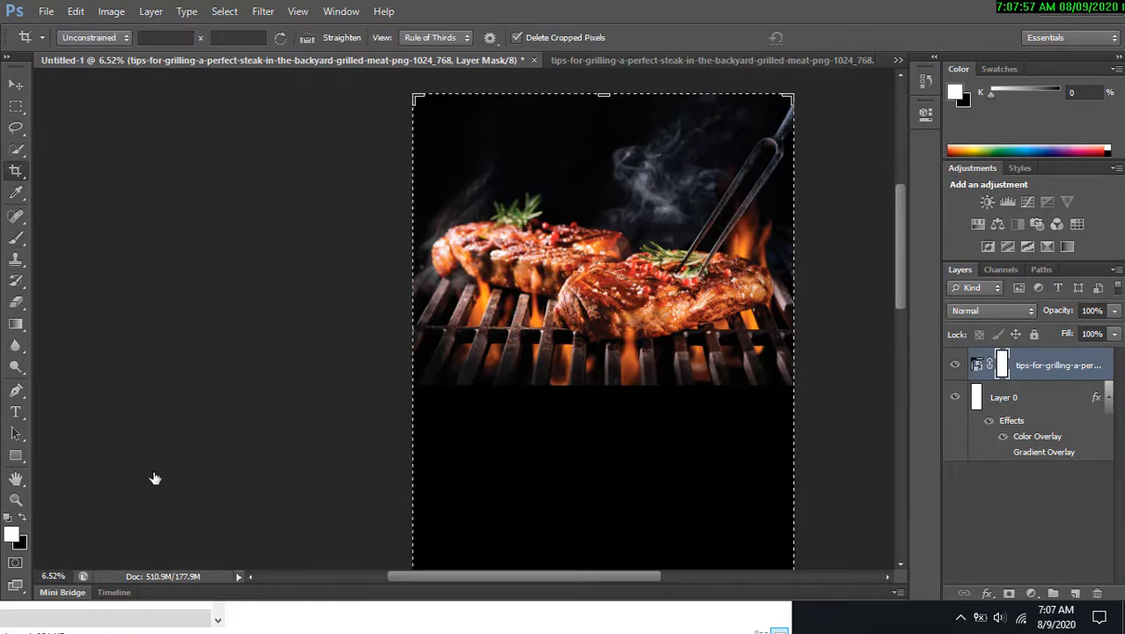
click(23, 517)
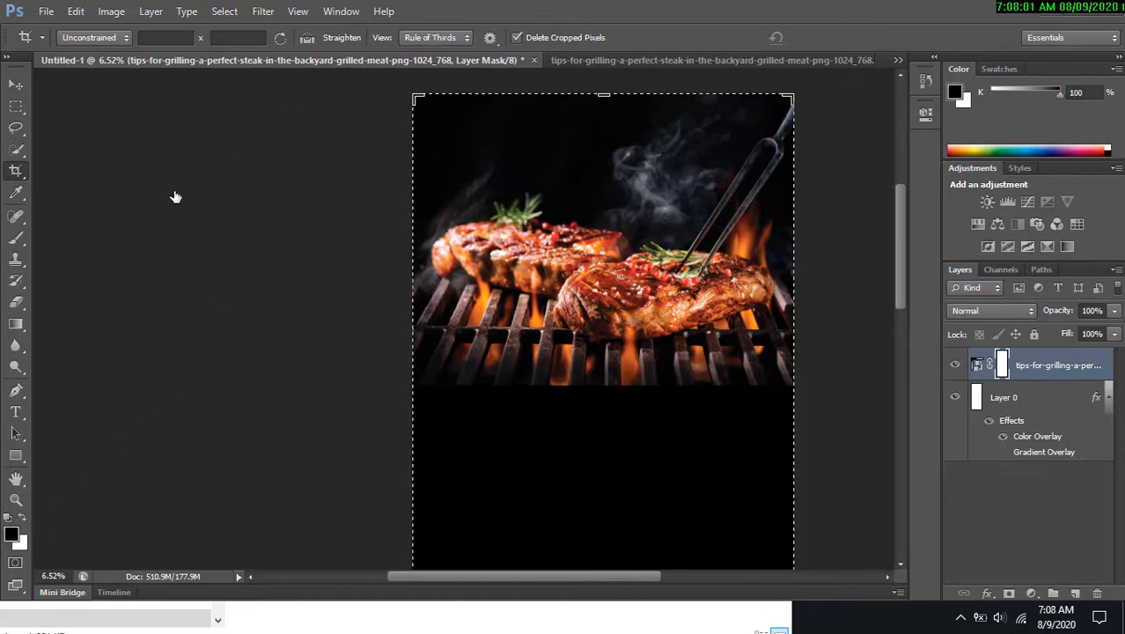
click(17, 237)
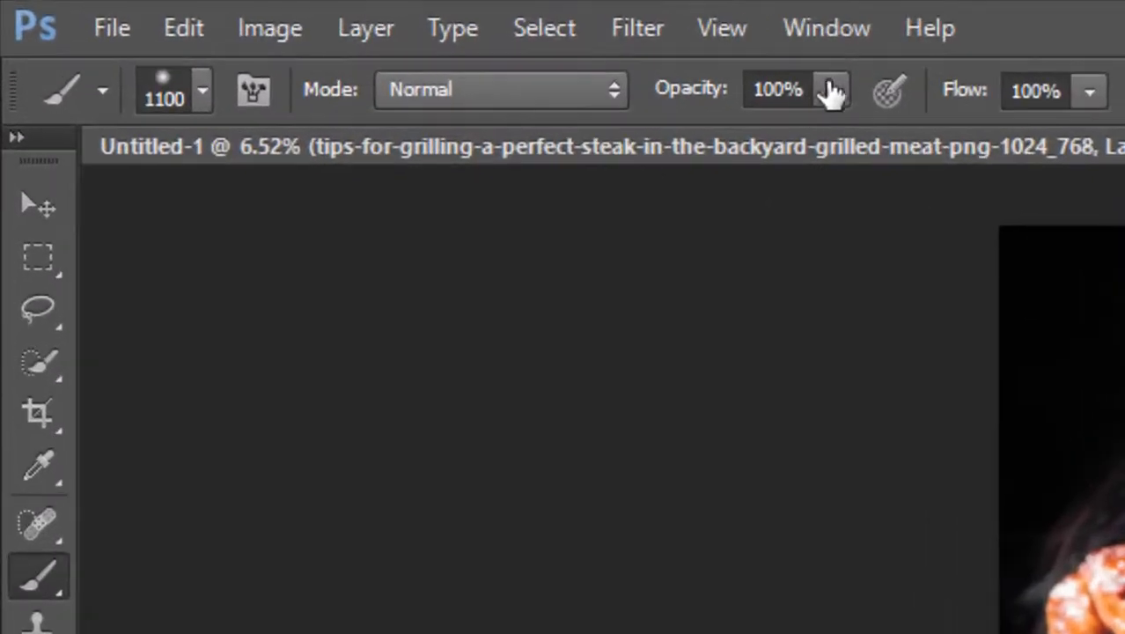
click(347, 35)
click(753, 134)
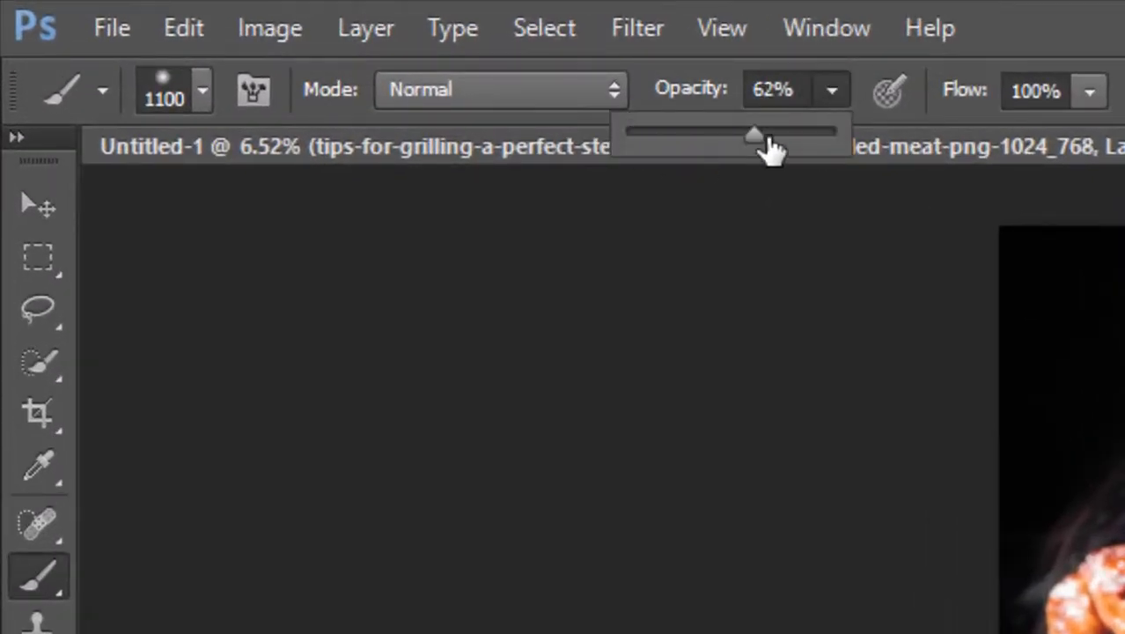
click(731, 134)
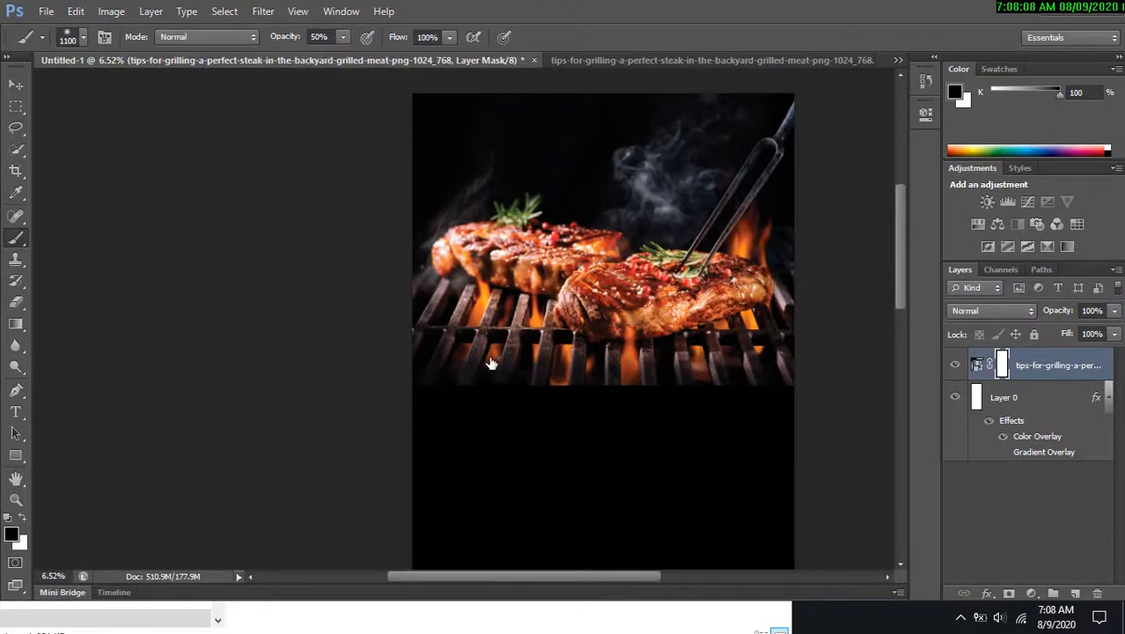
right_click(504, 374)
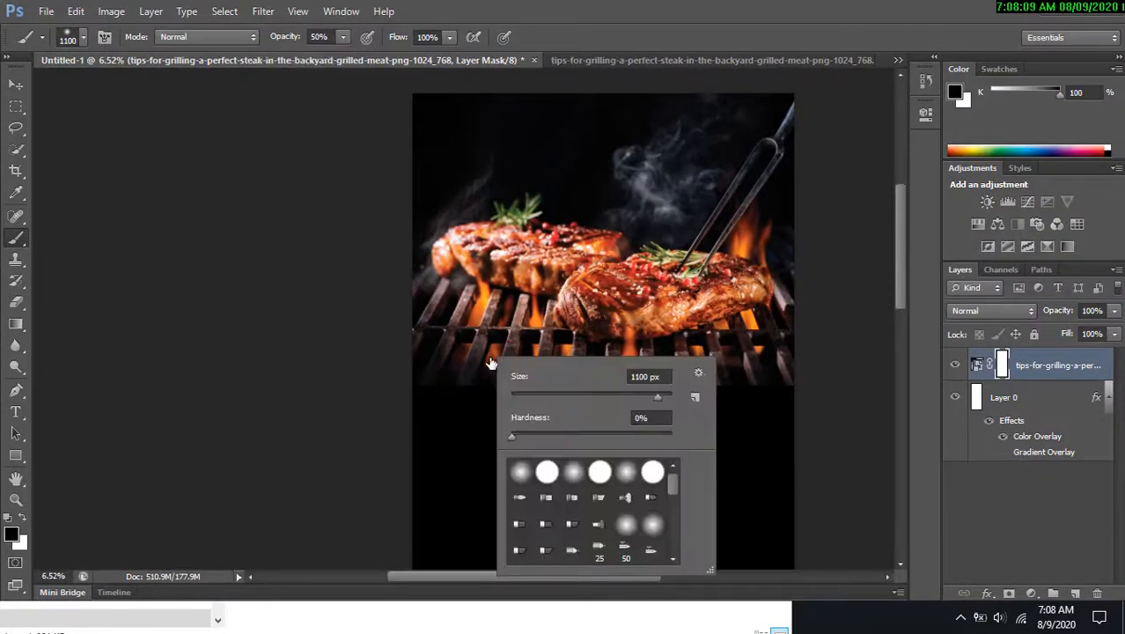
click(656, 401)
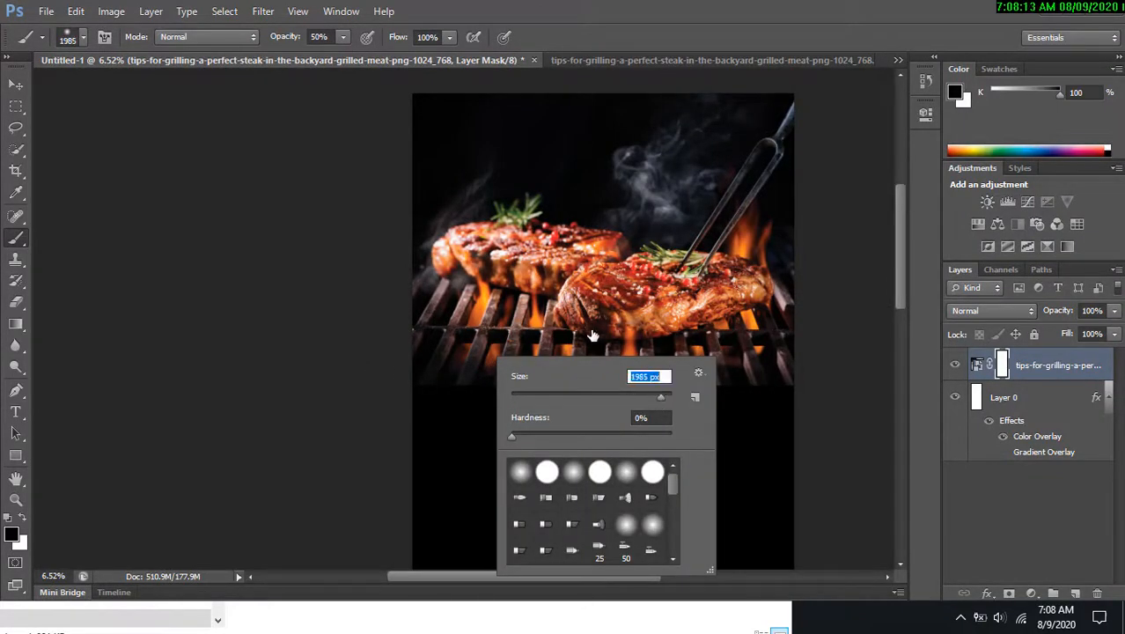
click(332, 399)
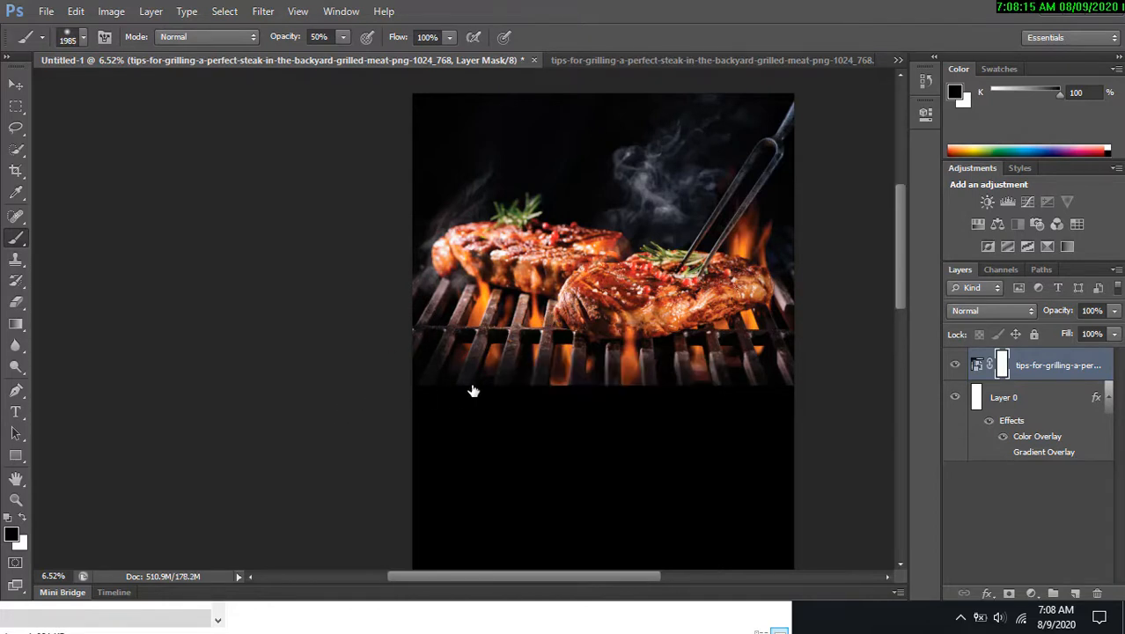
mouse_move(472, 390)
mouse_down()
mouse_move(567, 395)
mouse_move(451, 397)
mouse_move(671, 409)
mouse_move(843, 399)
mouse_move(358, 412)
mouse_move(590, 385)
mouse_move(710, 393)
mouse_up()
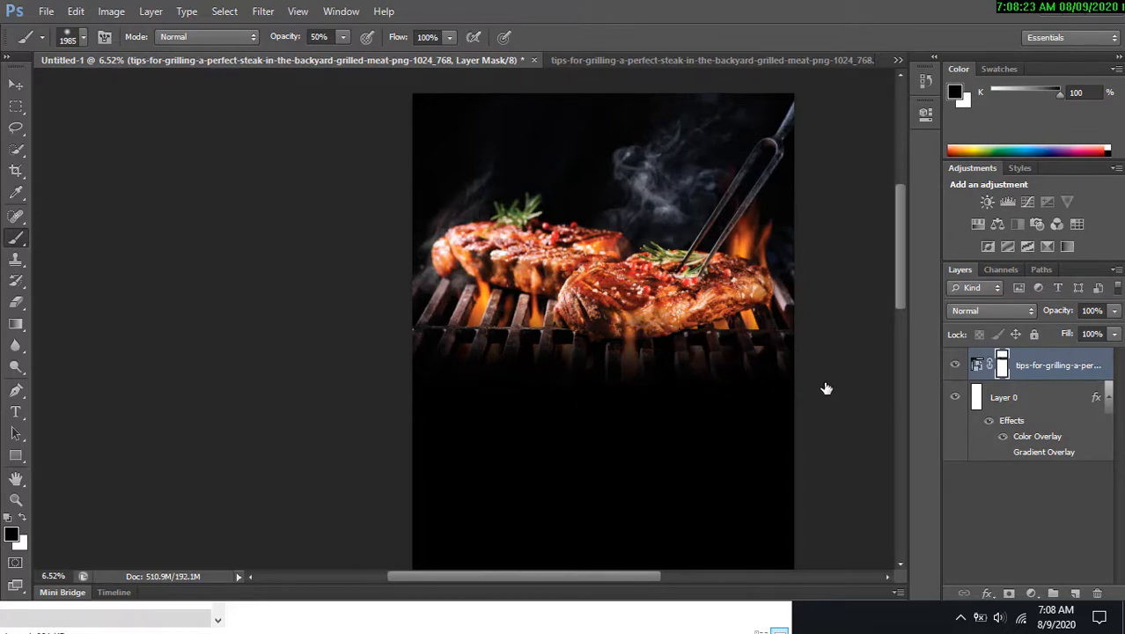
key(z)
alt+click(631, 316)
alt+click(630, 316)
Start a new text layer on the banner and set the font size to 72 pt.
alt+click(630, 316)
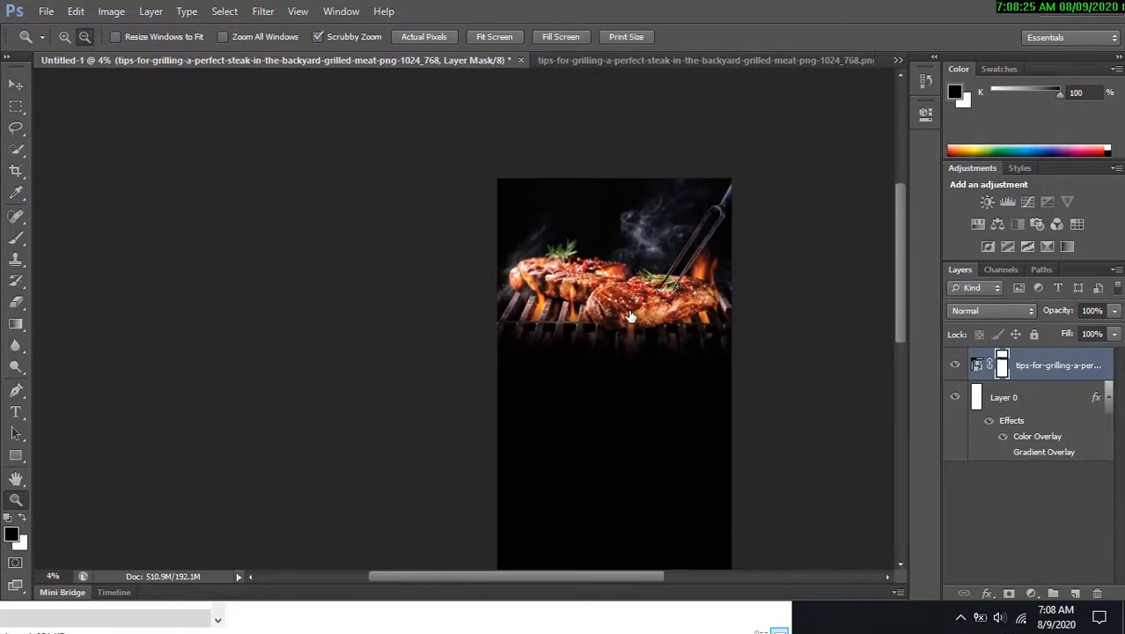
alt+click(630, 316)
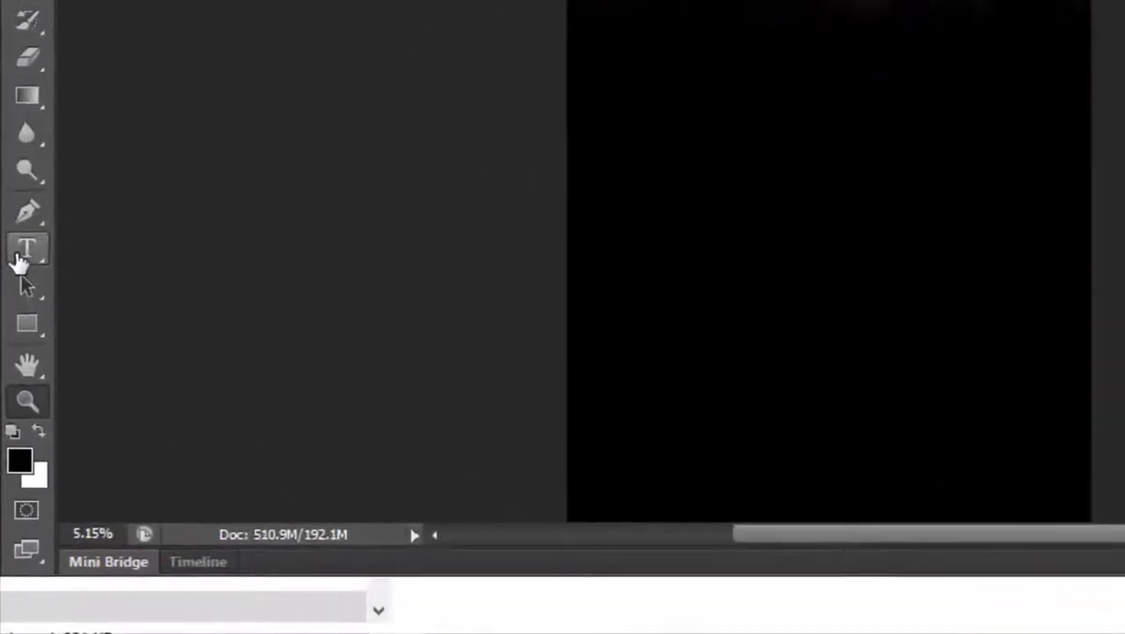
click(31, 217)
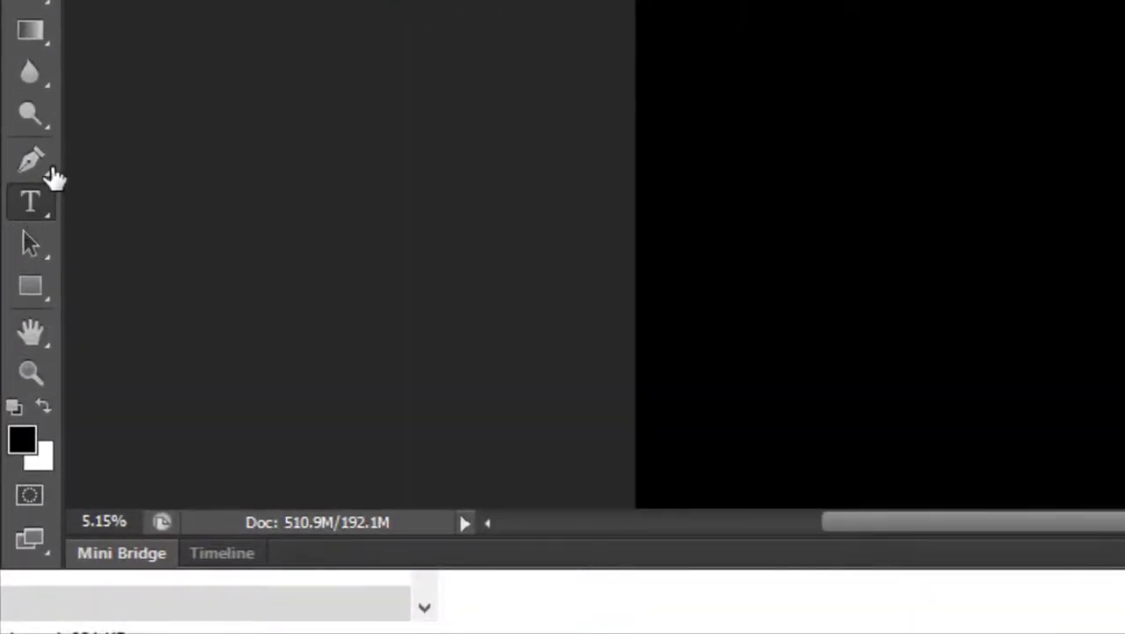
key(t)
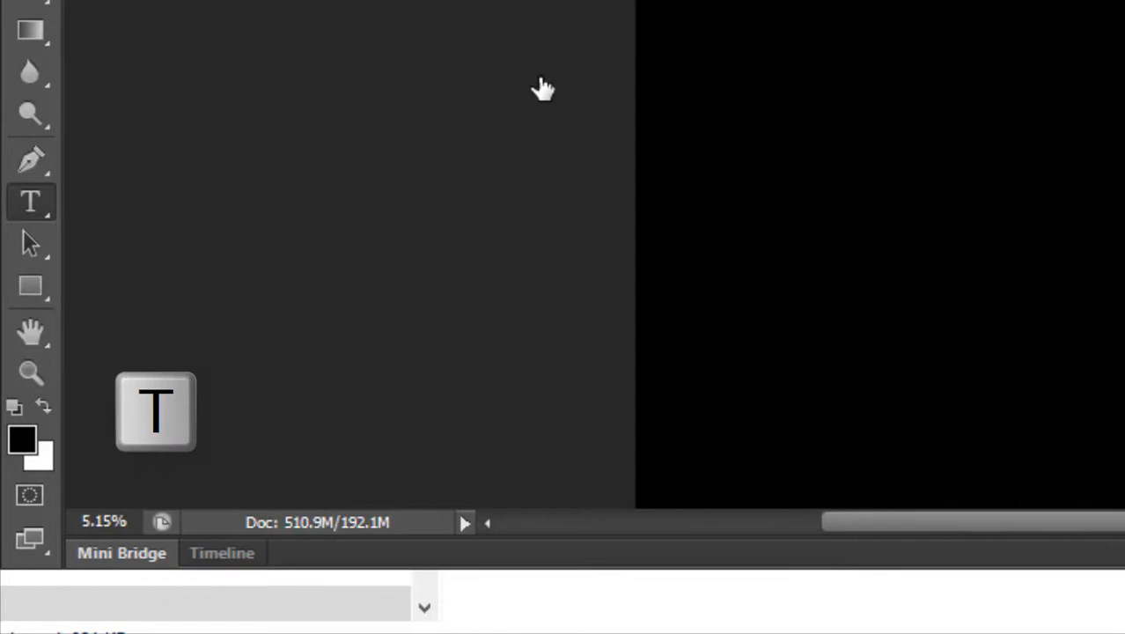
click(745, 19)
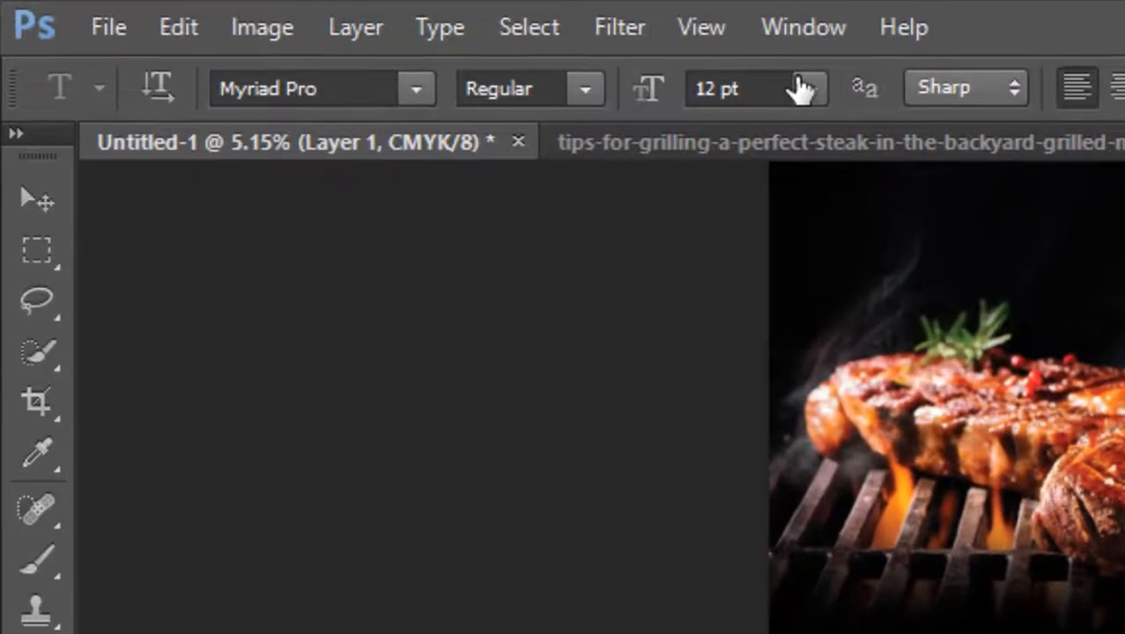
click(803, 88)
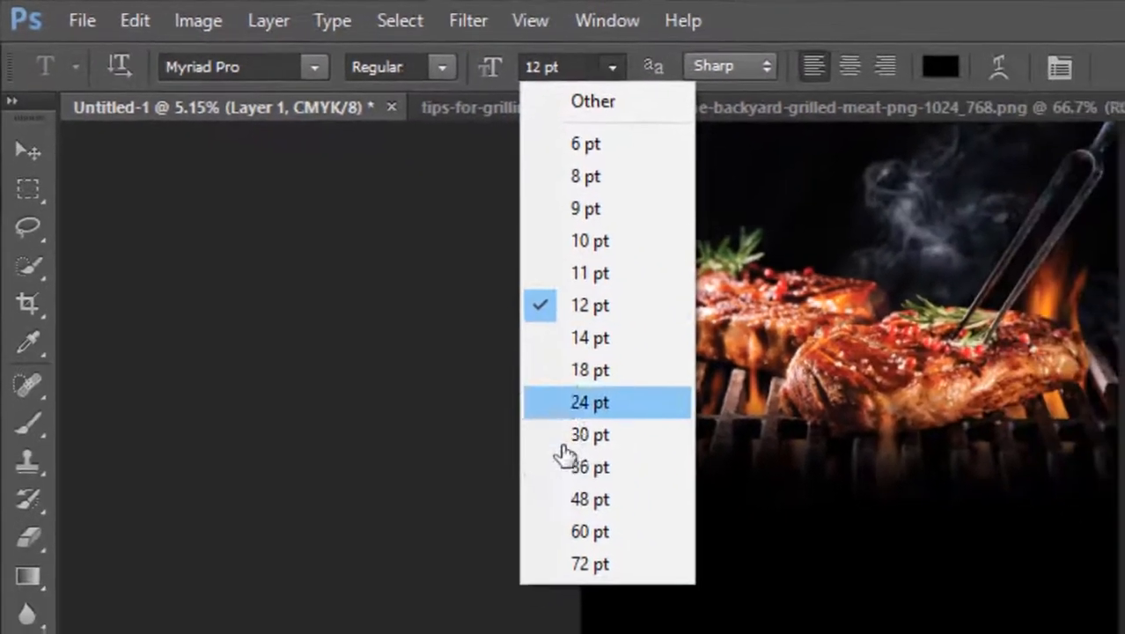
click(587, 464)
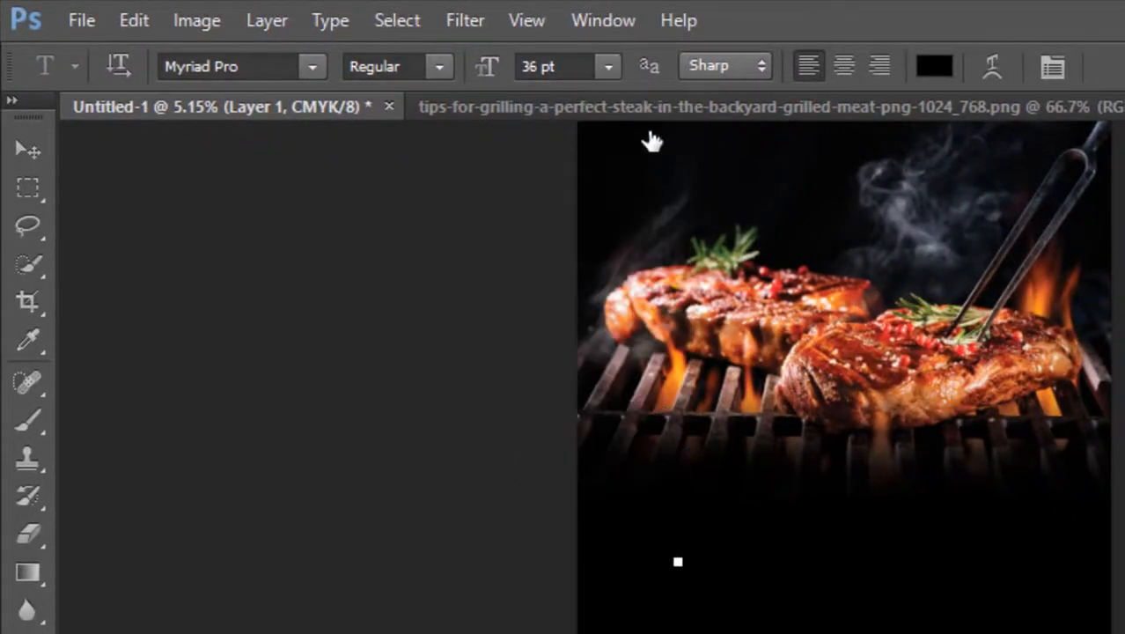
click(610, 67)
click(586, 560)
Place the text cursor below the photo and set the text colour to orange ff9600.
click(673, 557)
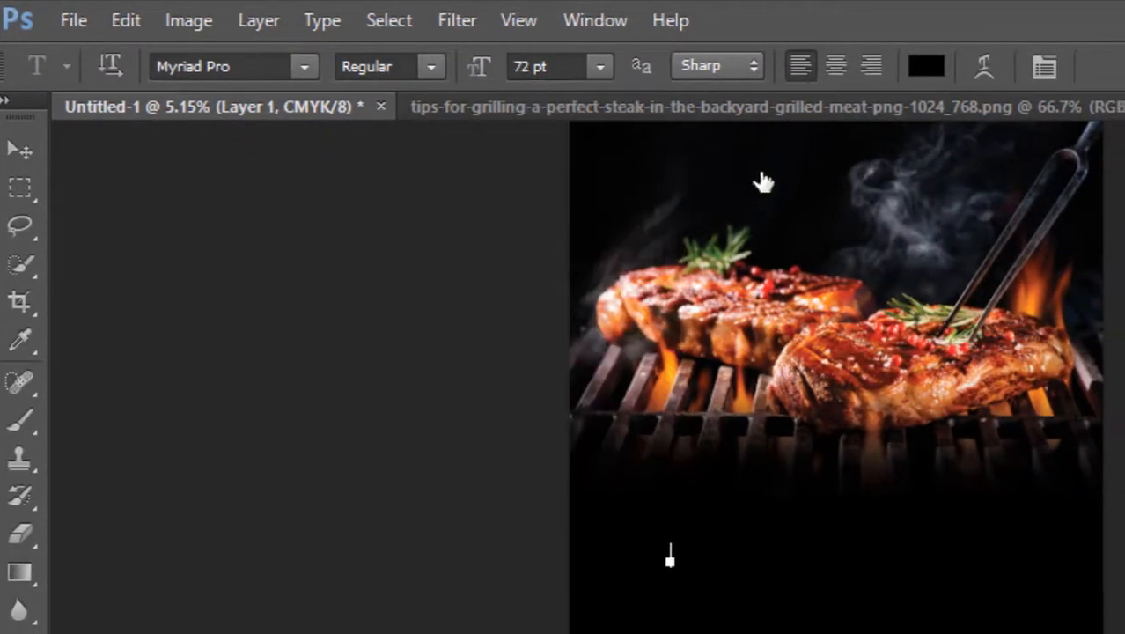
click(934, 66)
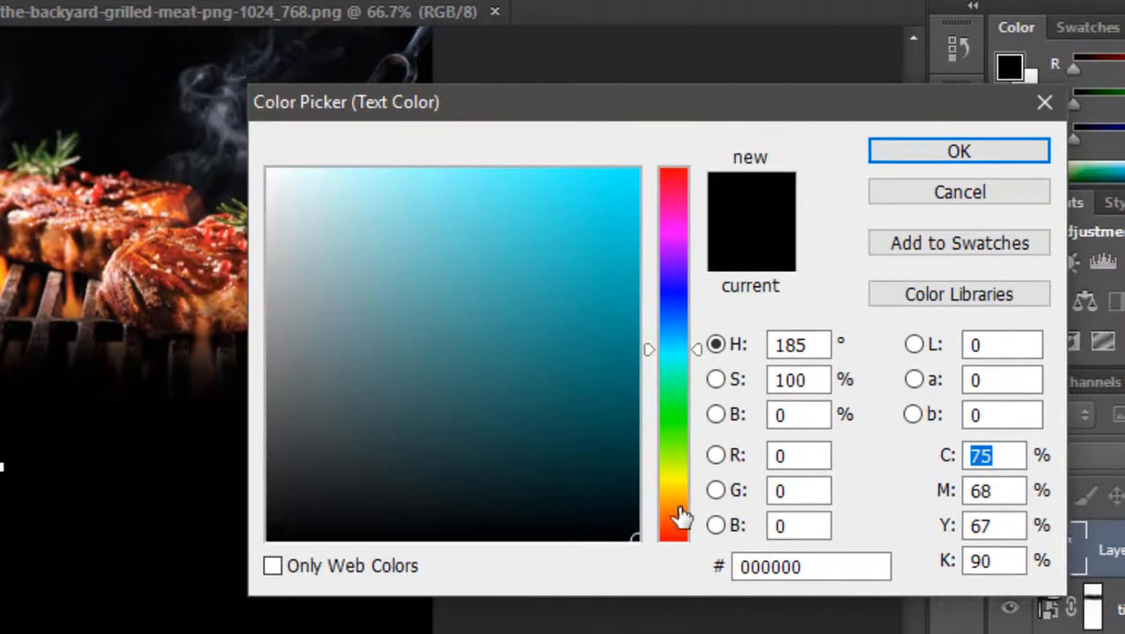
click(674, 495)
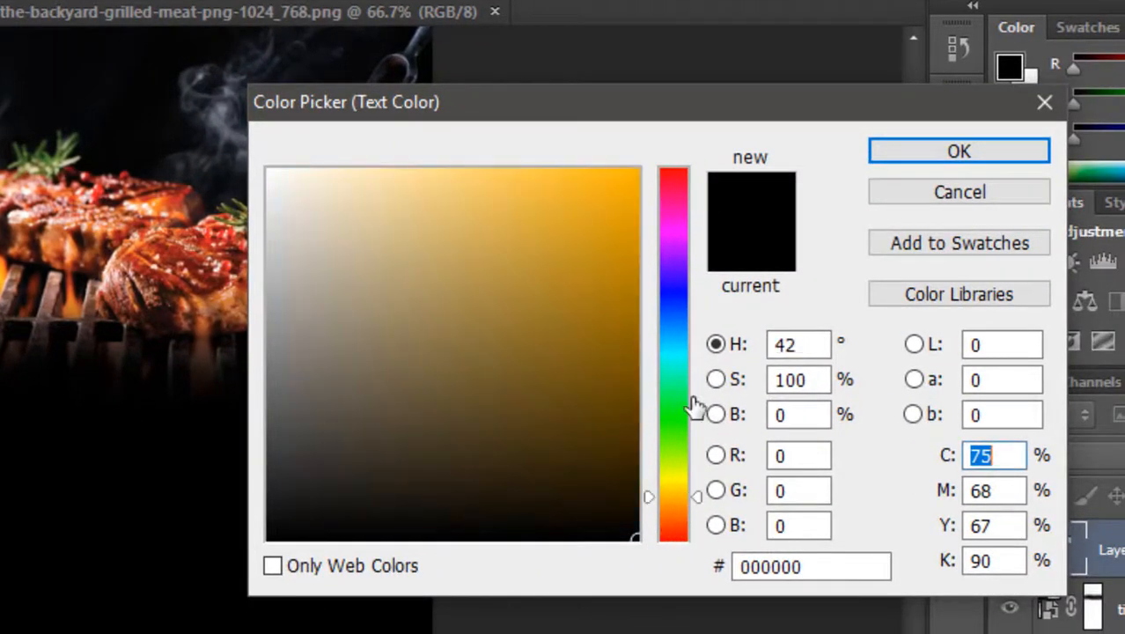
click(675, 505)
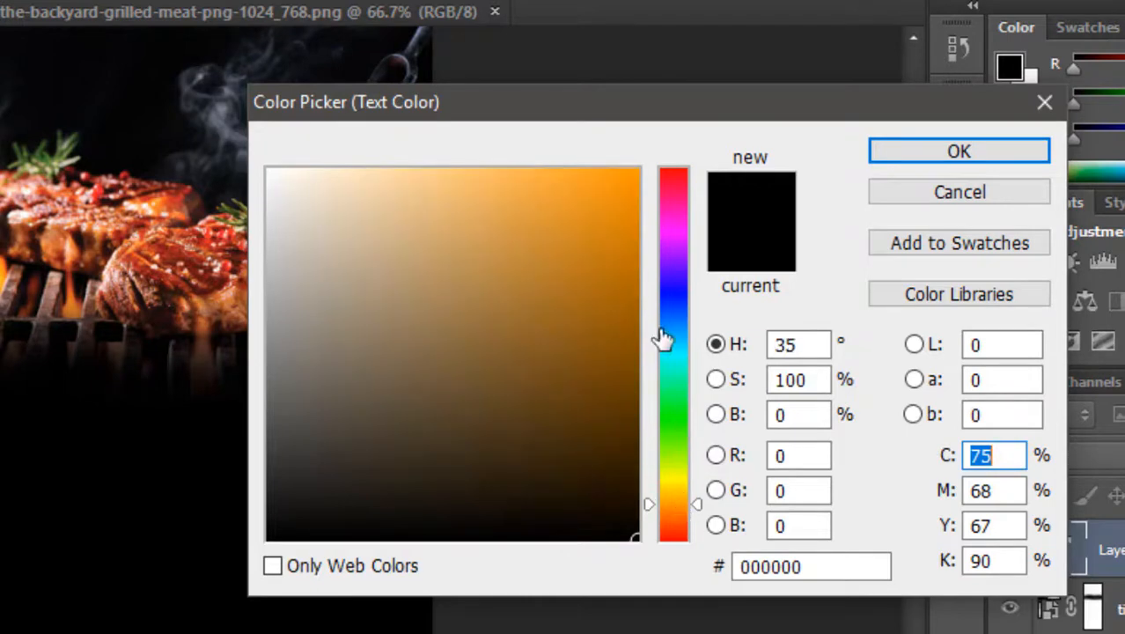
click(633, 169)
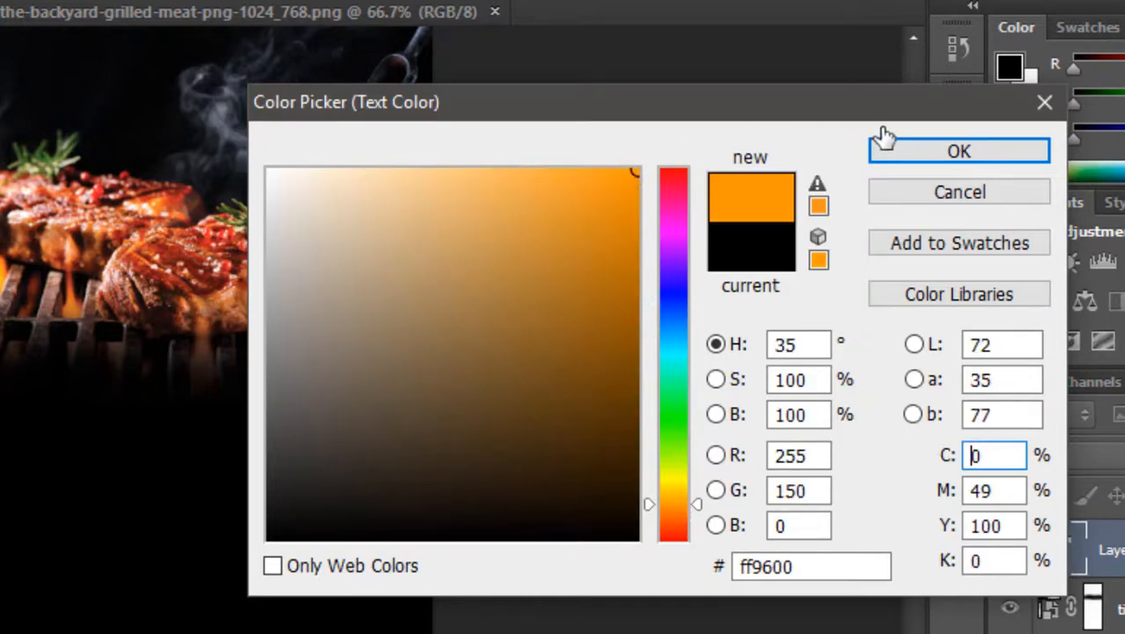
click(929, 157)
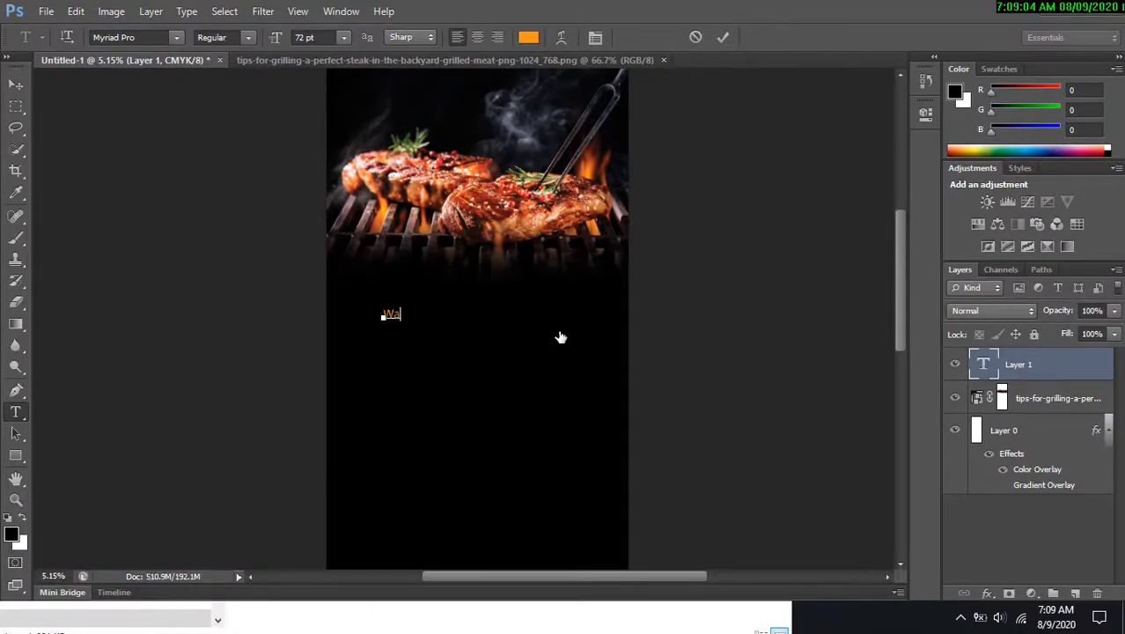
Type the heading Warung Steak.
text(ung )
text(Ste)
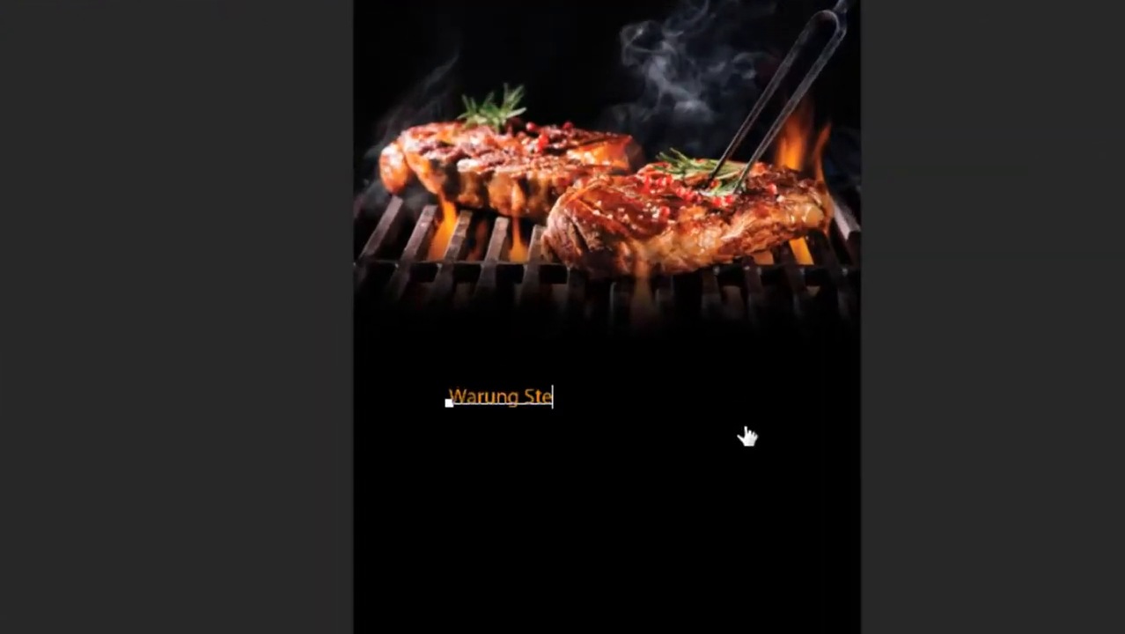
text(ak)
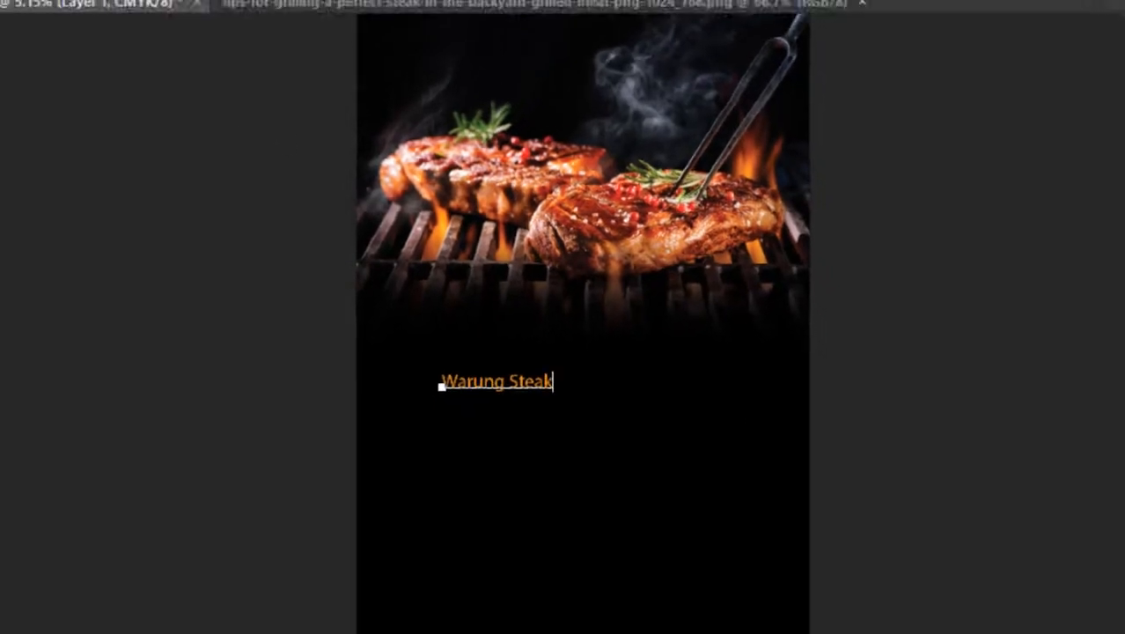
Move the Warung Steak heading up to sit just below the grilled steak photo.
click(16, 92)
drag(508, 360, 656, 274)
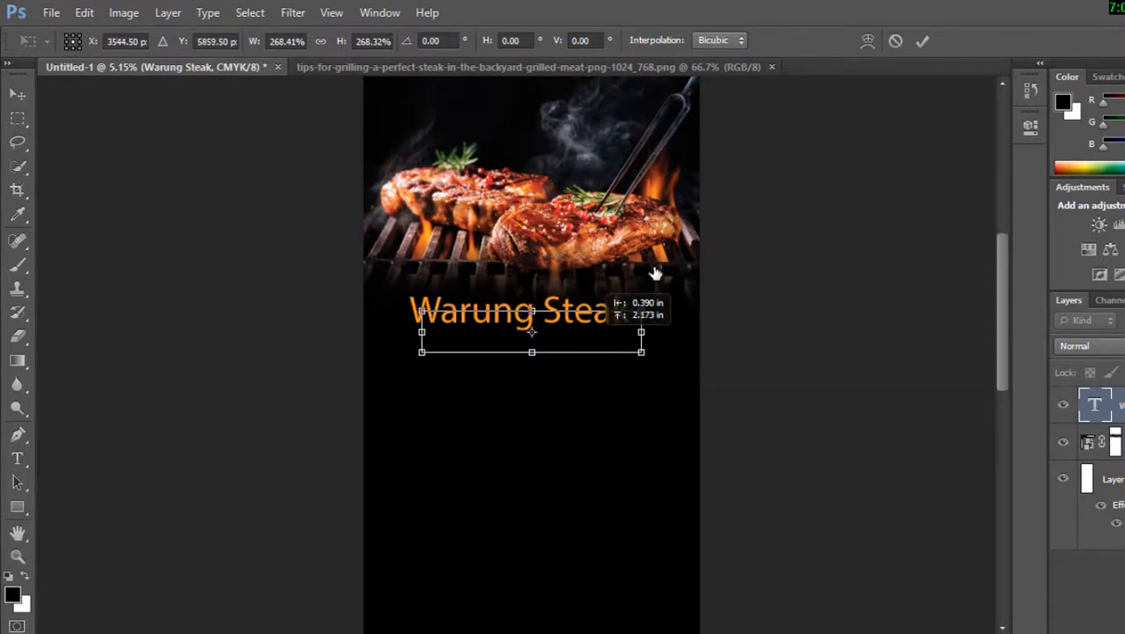
click(922, 40)
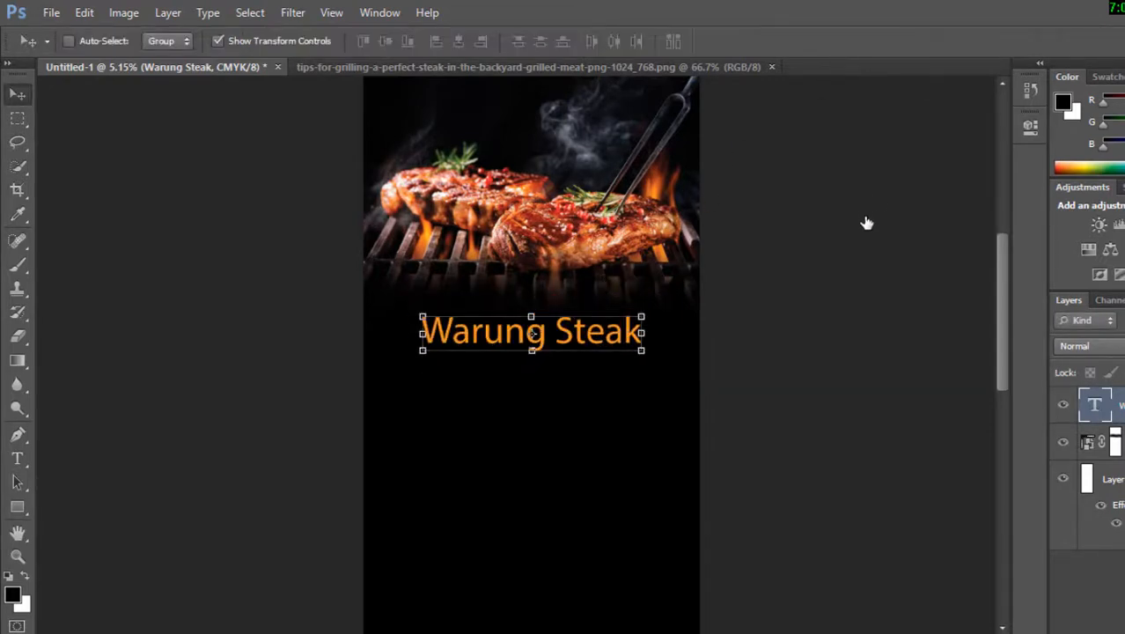
key(z)
alt+click(804, 299)
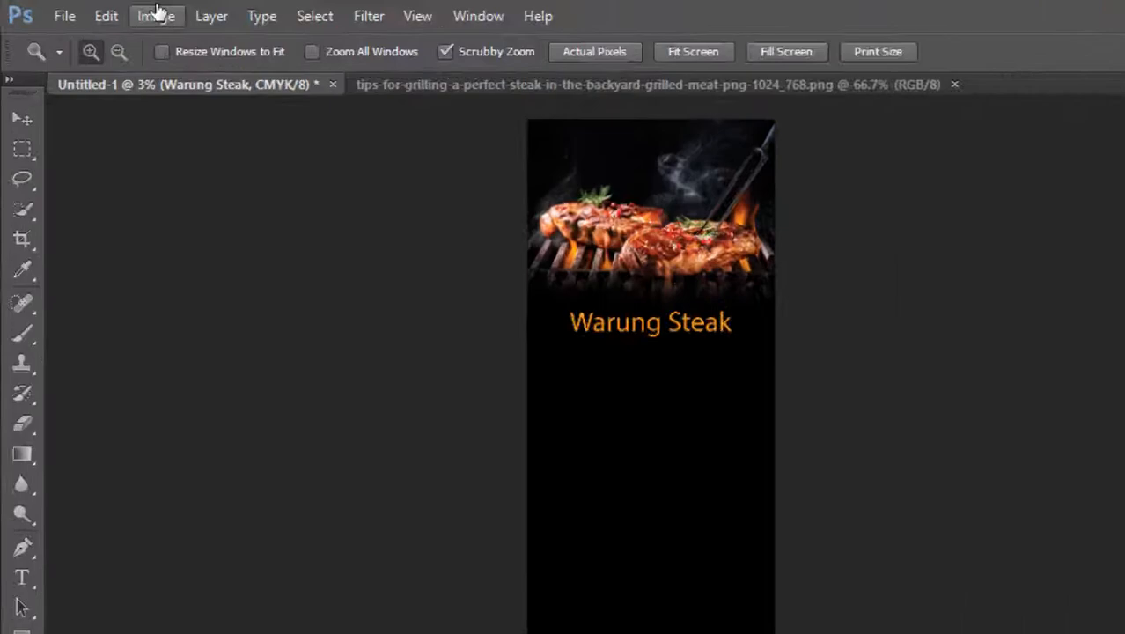
click(111, 11)
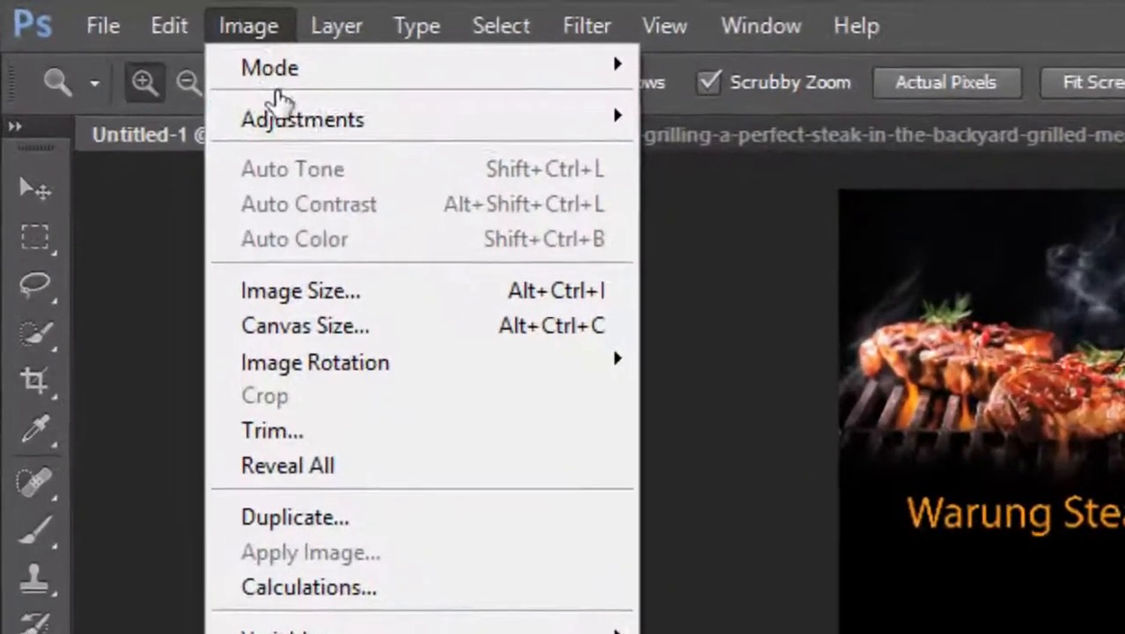
click(497, 292)
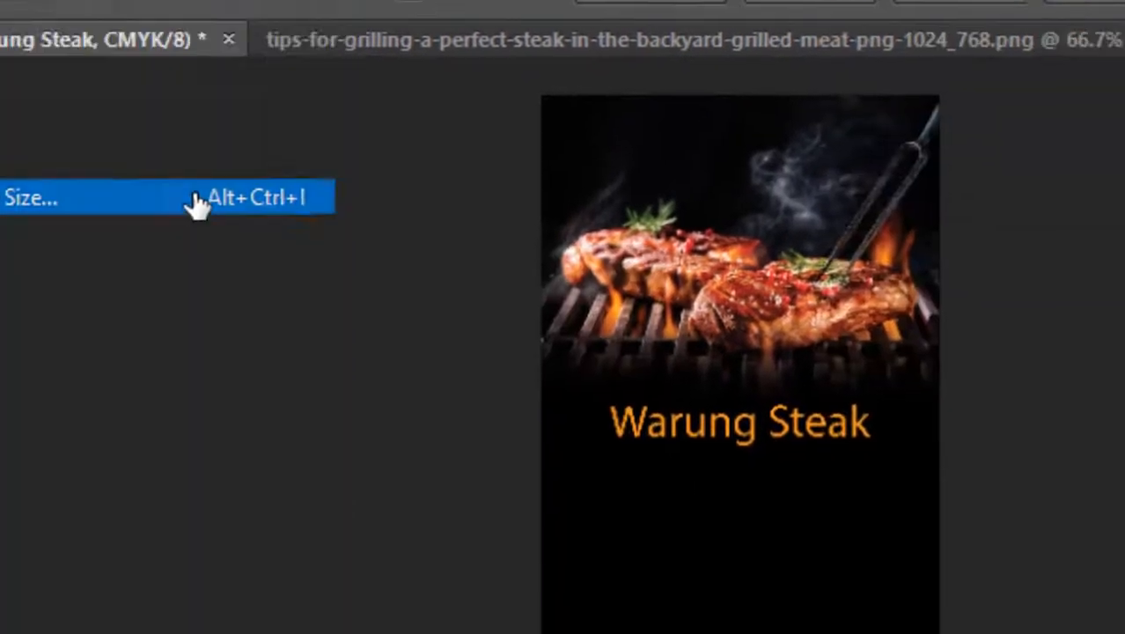
click(962, 23)
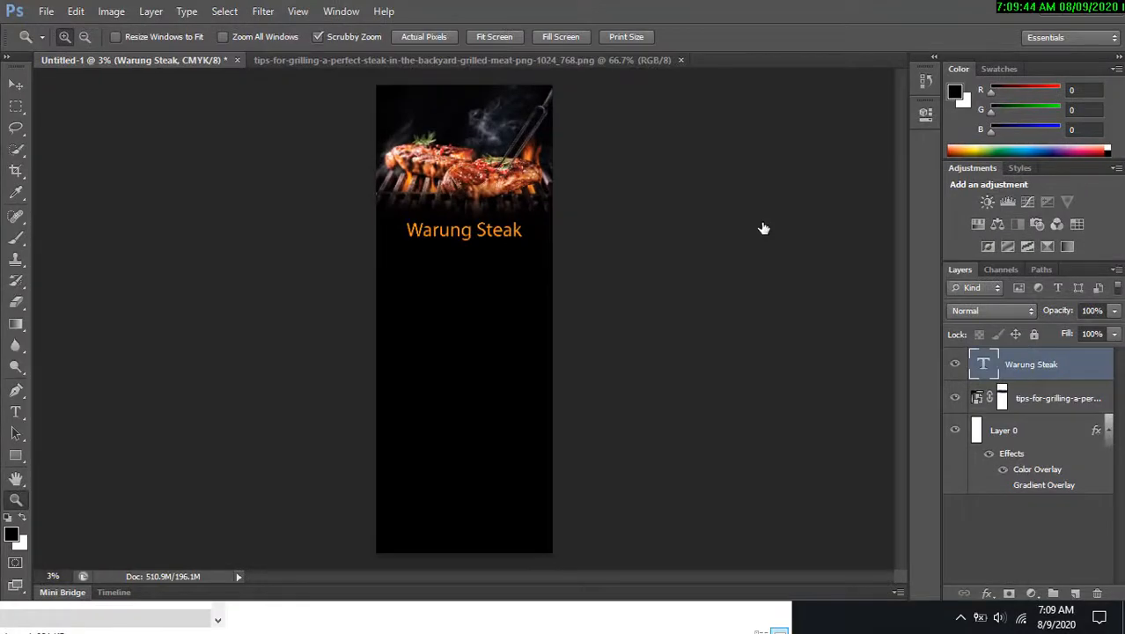
Resize the image to 30 centimeters wide with proportions constrained, switching document units to Centimeters.
key(ctrl+alt+i)
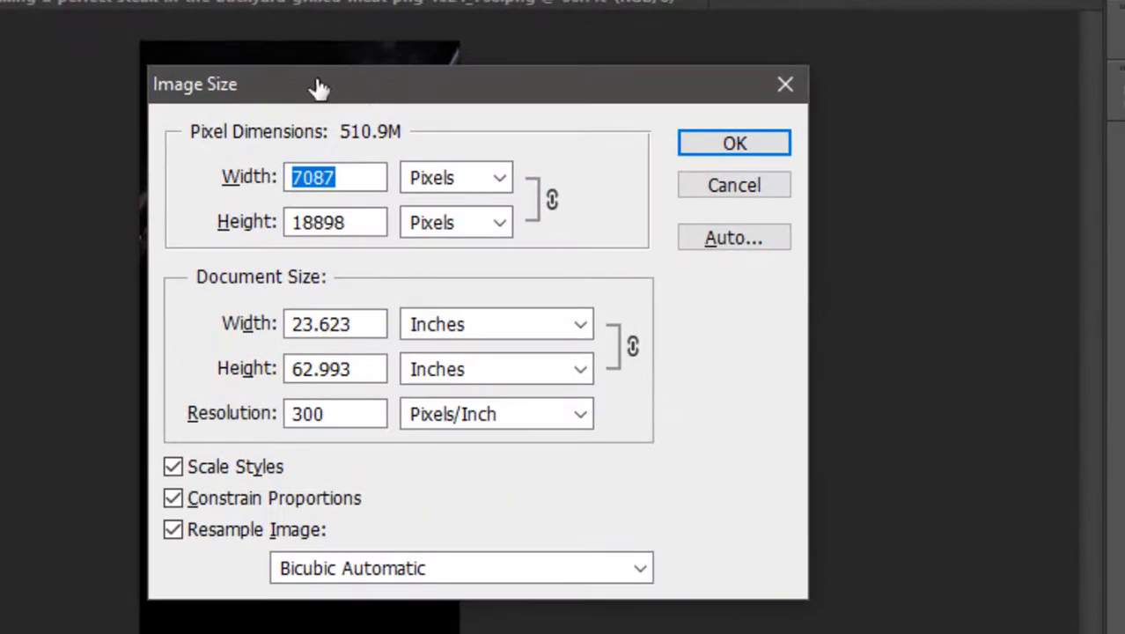
drag(348, 93, 502, 100)
click(615, 332)
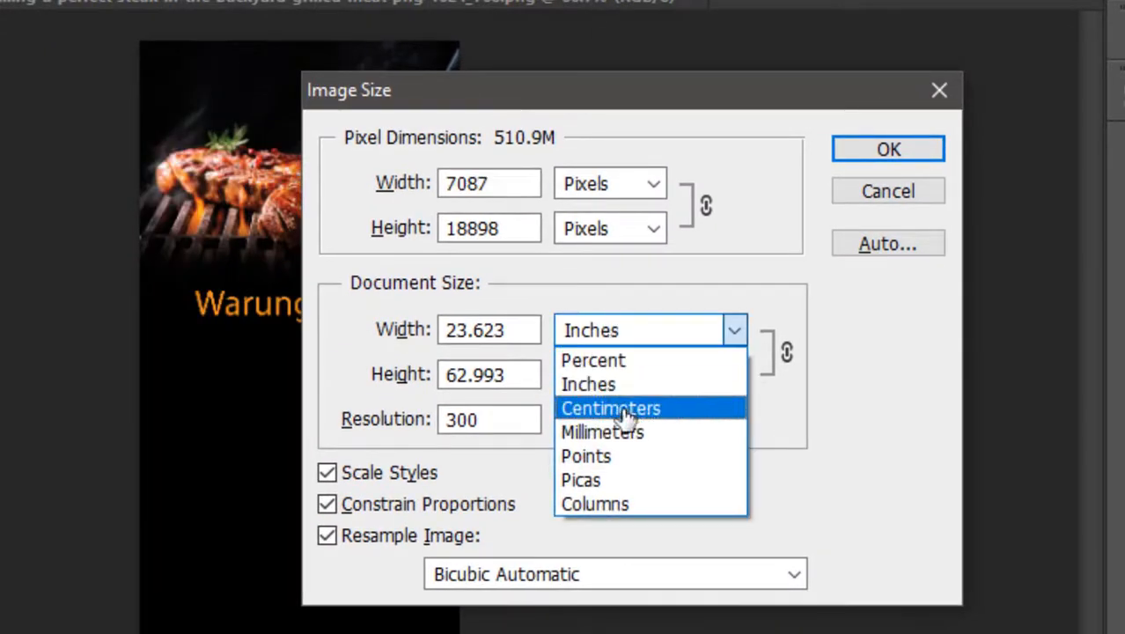
click(628, 405)
drag(723, 101, 875, 38)
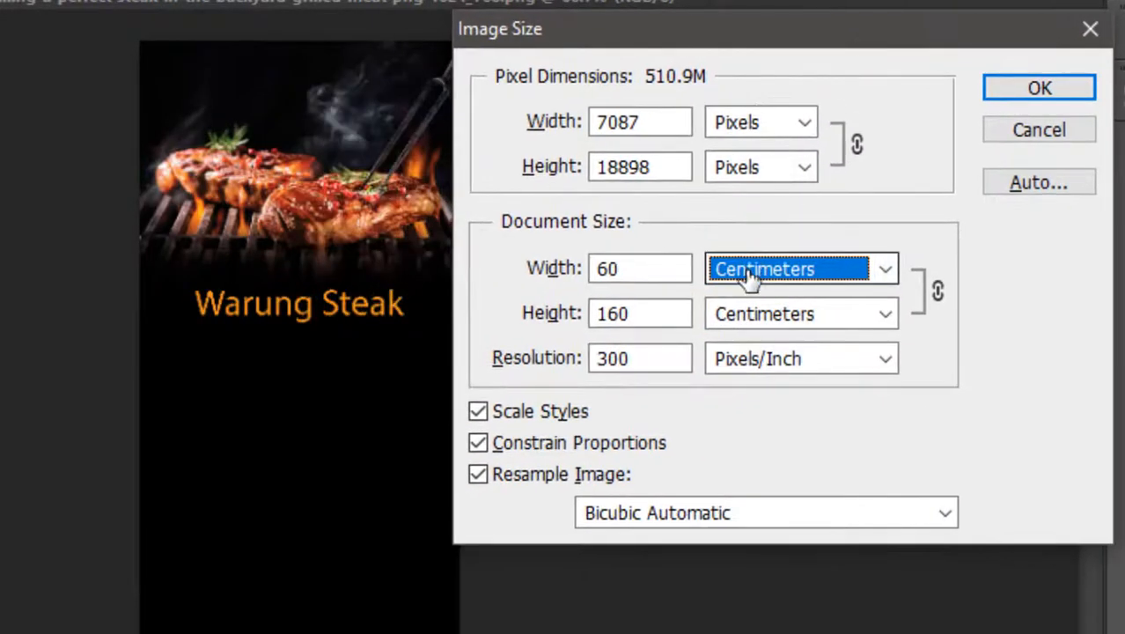
drag(636, 282, 495, 280)
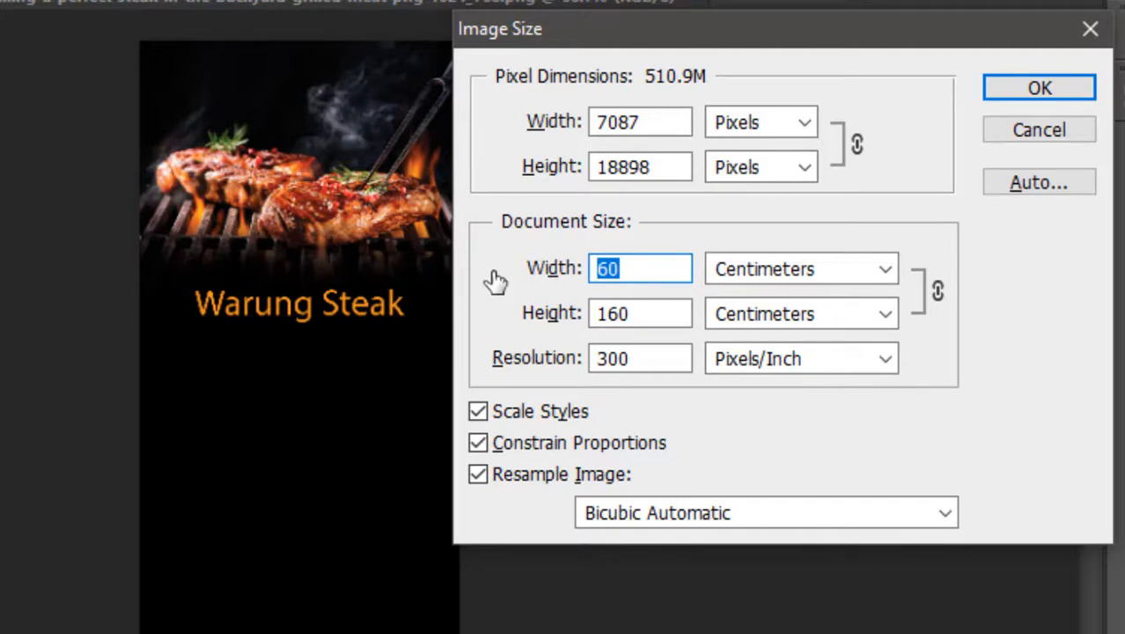
text(30)
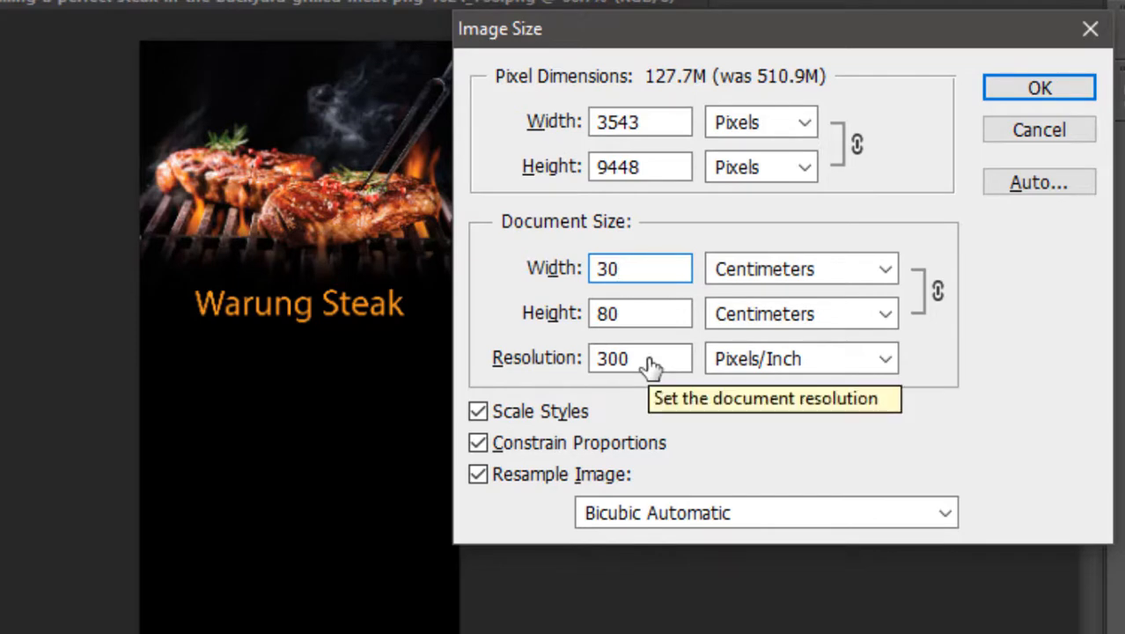
click(1065, 91)
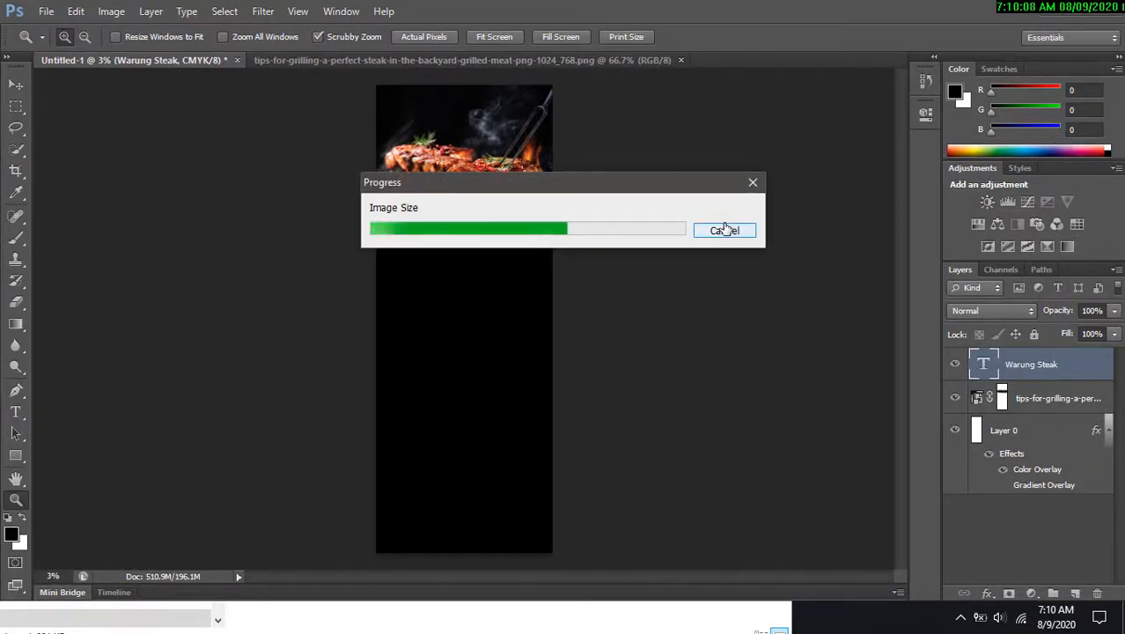
Recentre the Warung Steak heading horizontally under the steak photo.
key(ctrl+0)
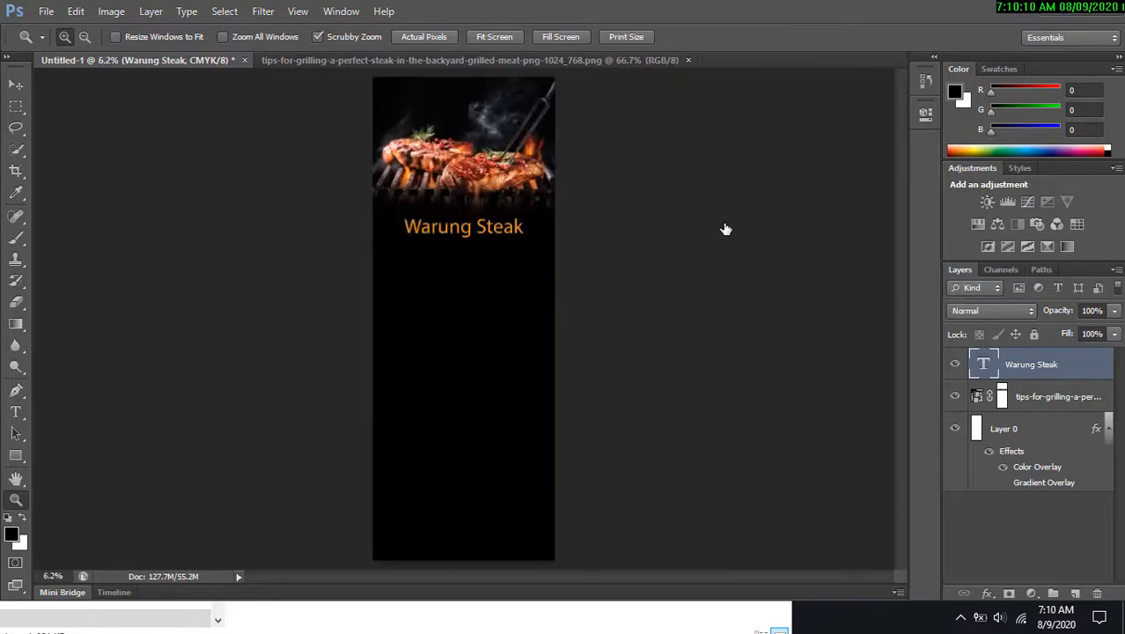
drag(394, 188, 444, 230)
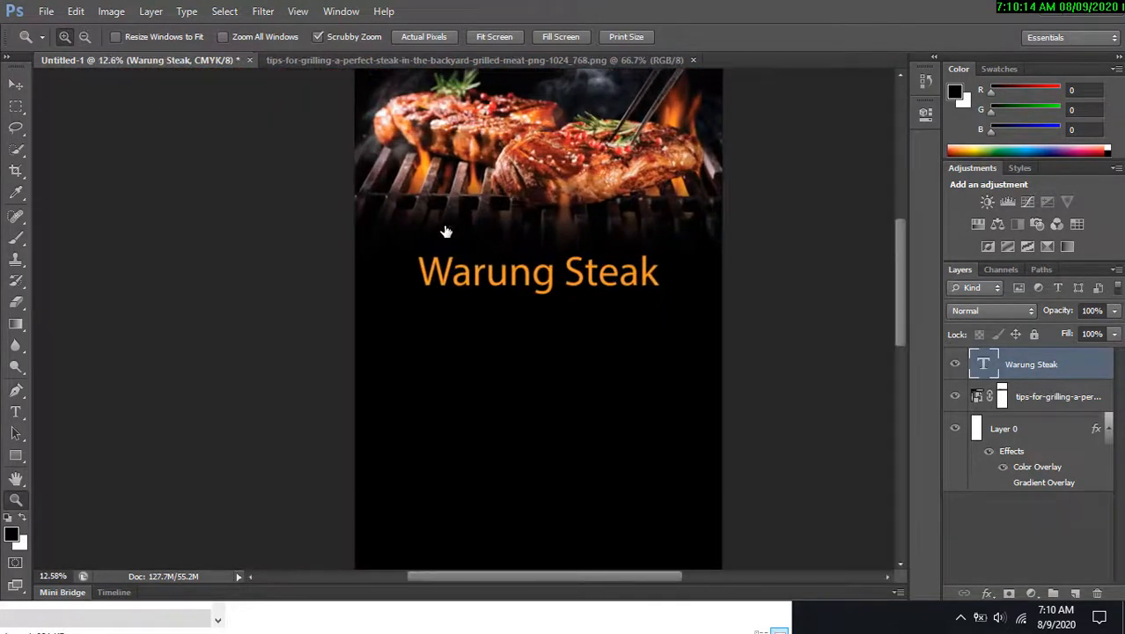
key(v)
right_click(539, 299)
click(563, 295)
drag(563, 295, 619, 269)
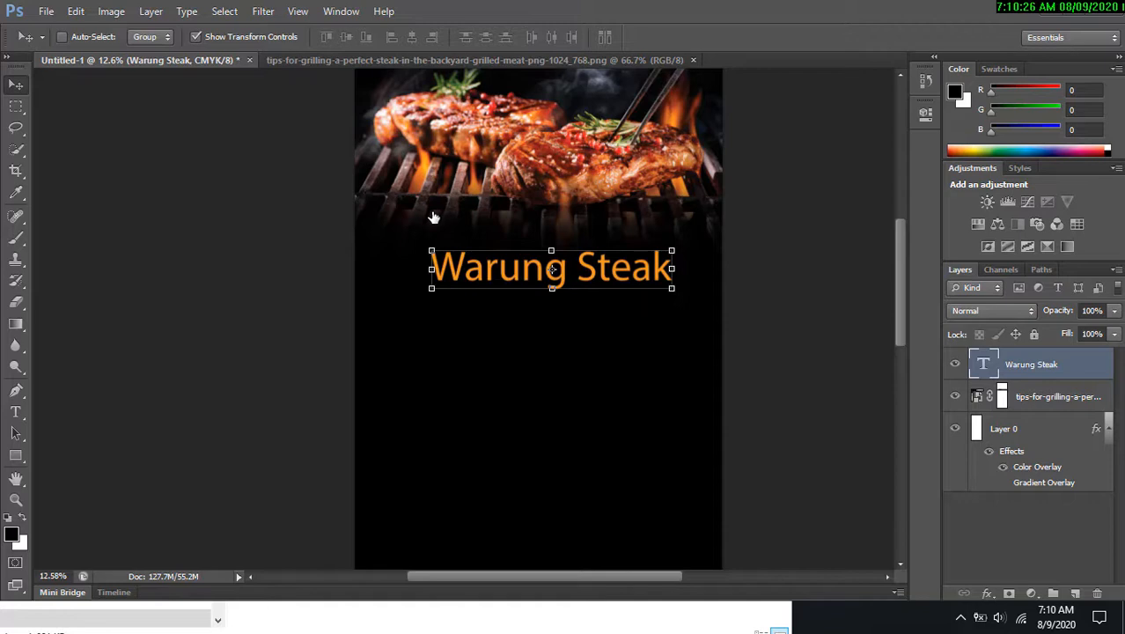
Select all the heading text and change its font to Komika Axis.
key(t)
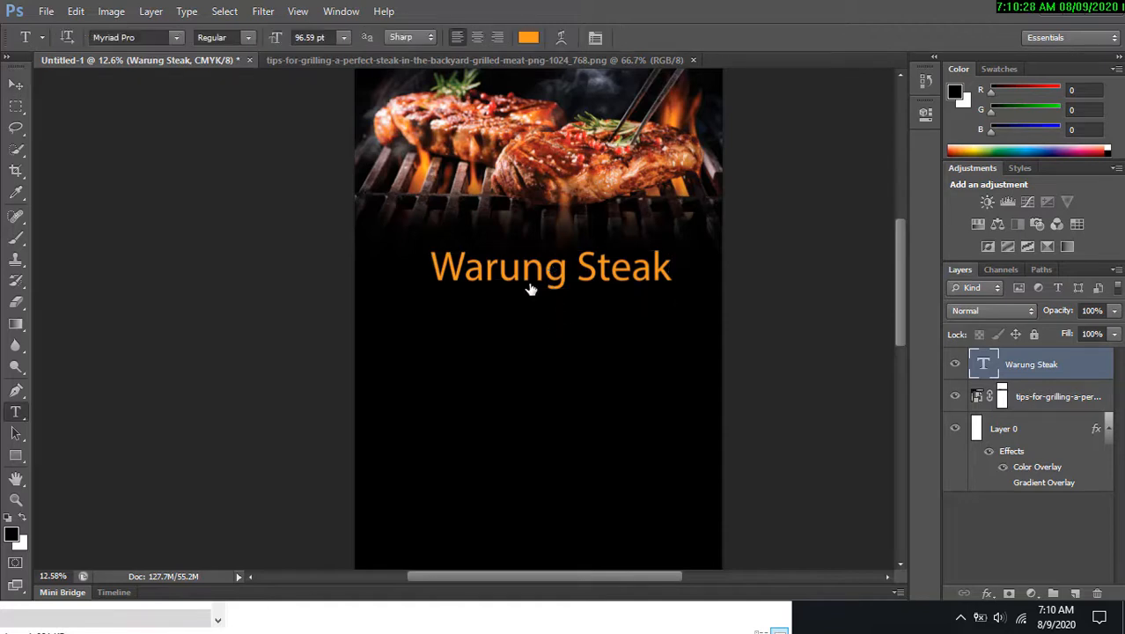
click(530, 291)
key(ctrl+a)
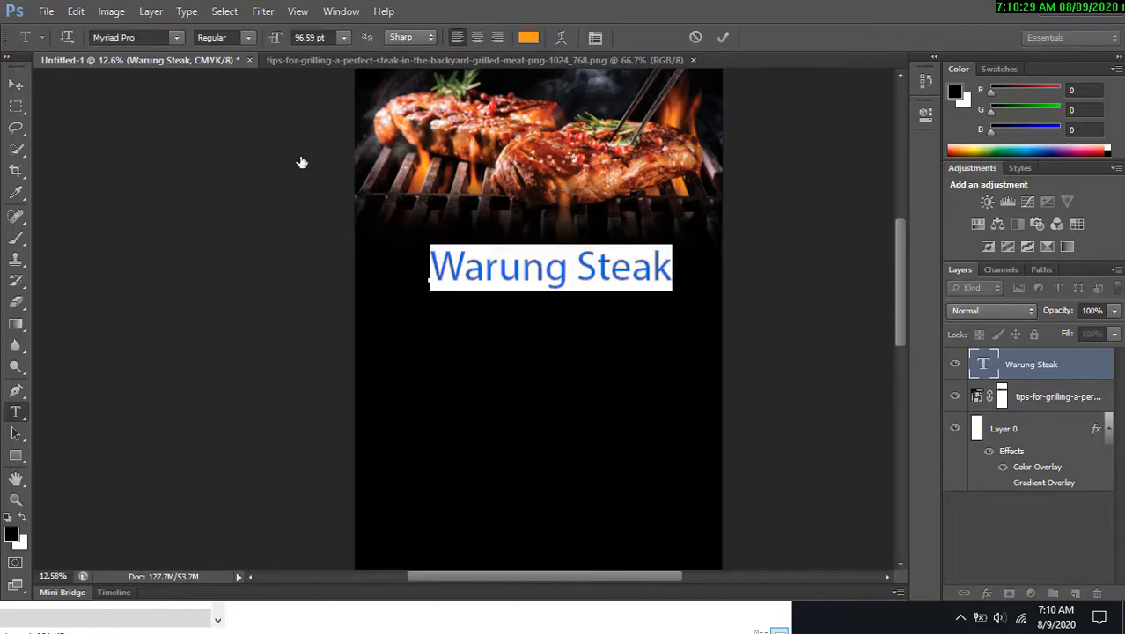
click(177, 38)
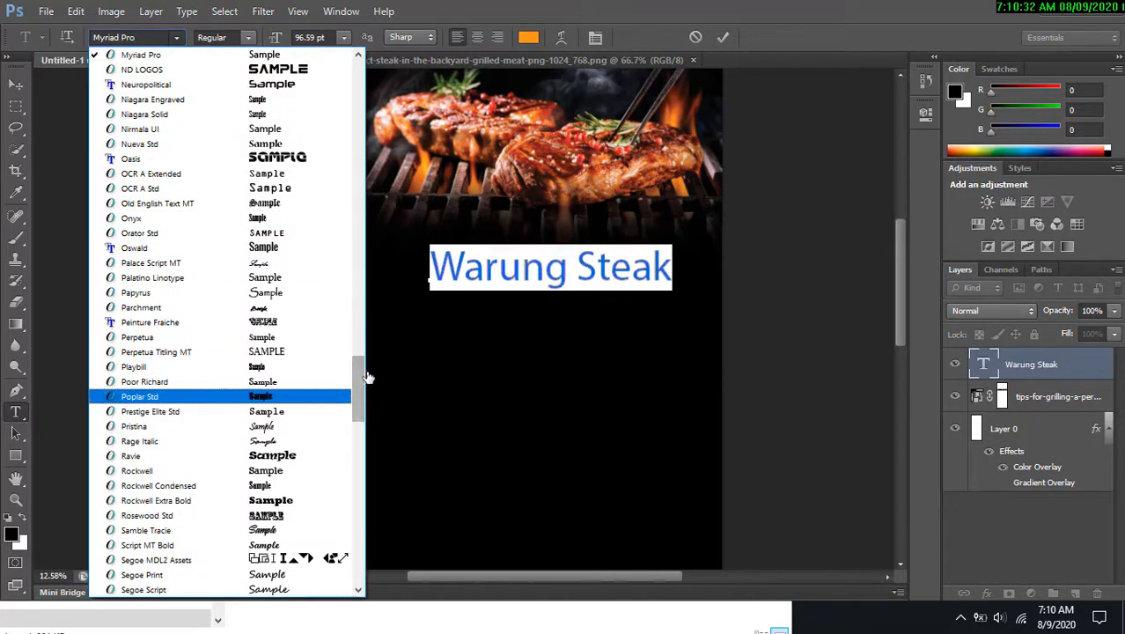
drag(361, 380, 393, 279)
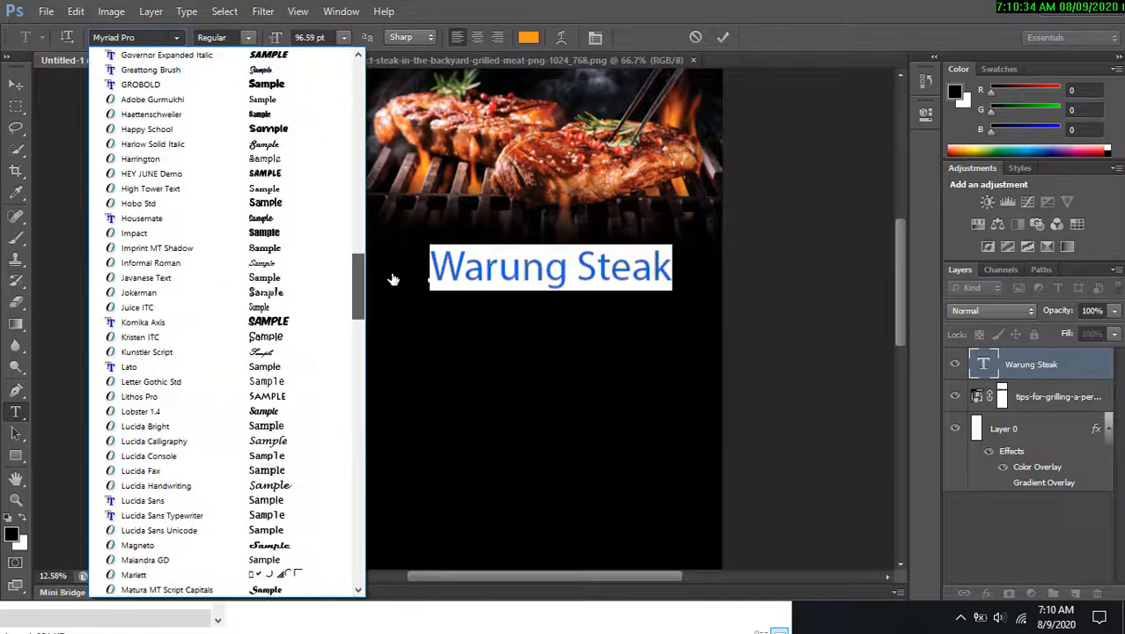
click(299, 321)
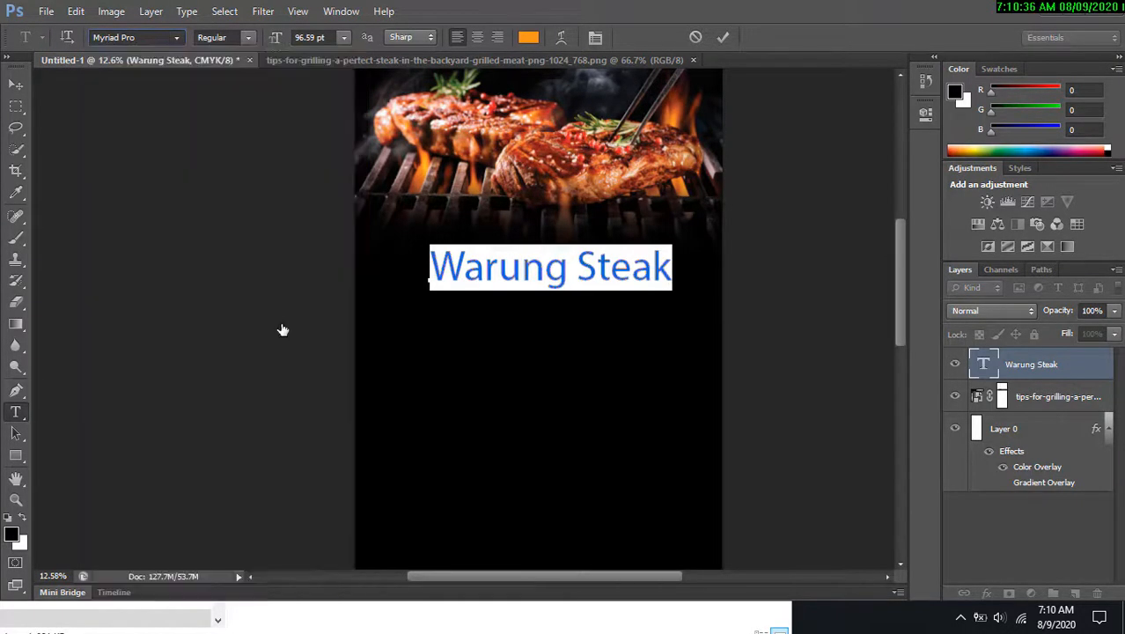
click(15, 84)
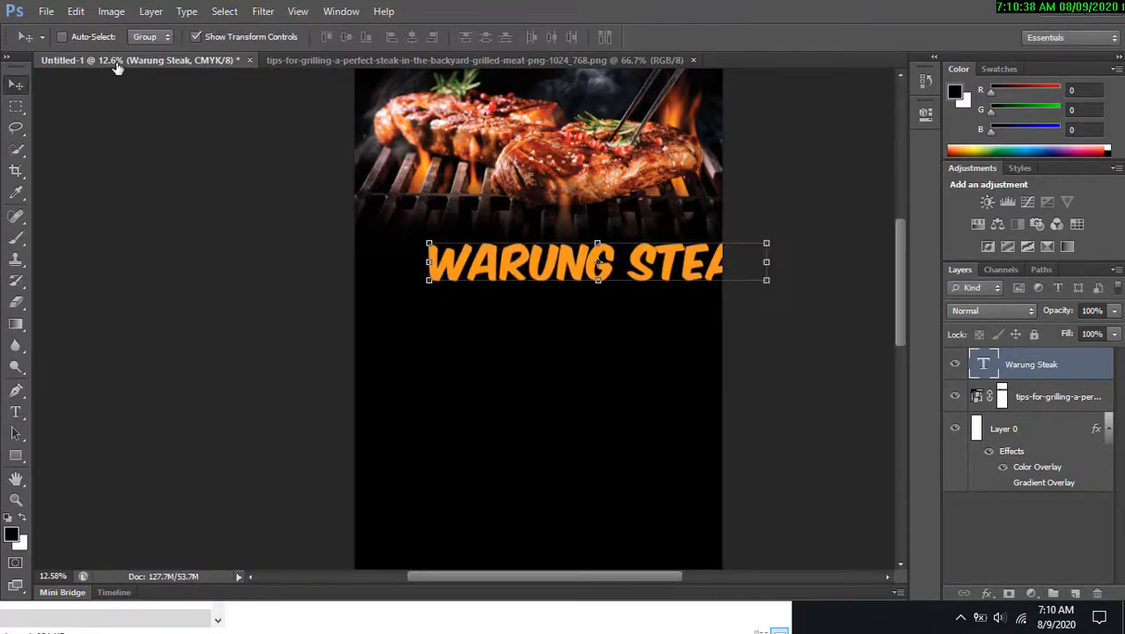
Scale the Warung Steak heading down so the whole word fits within the banner width.
double_click(545, 277)
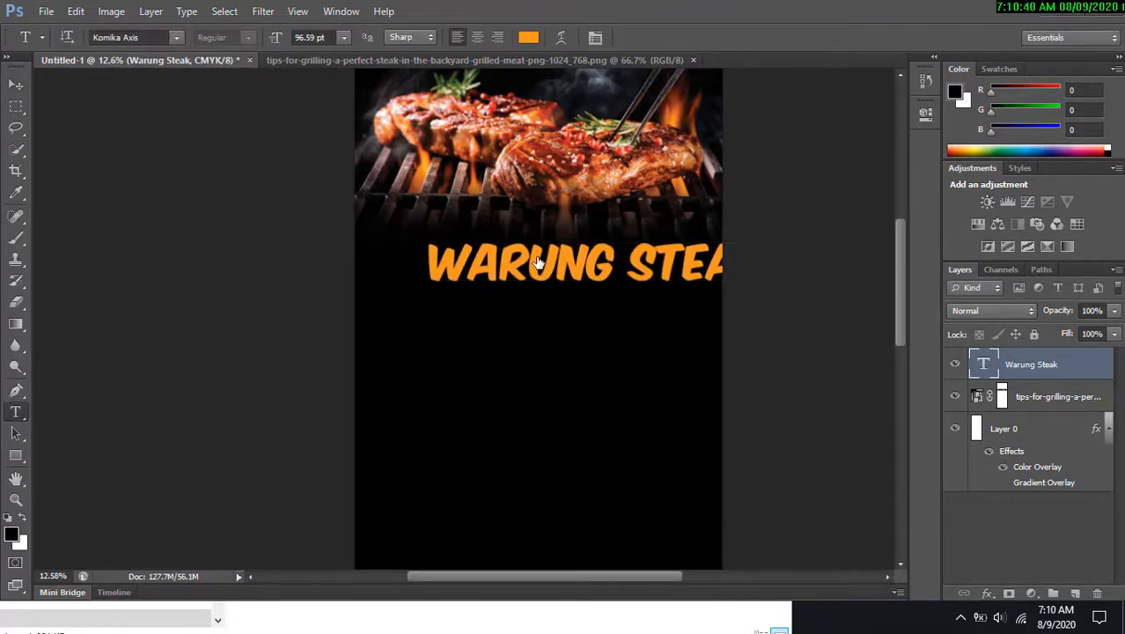
click(17, 84)
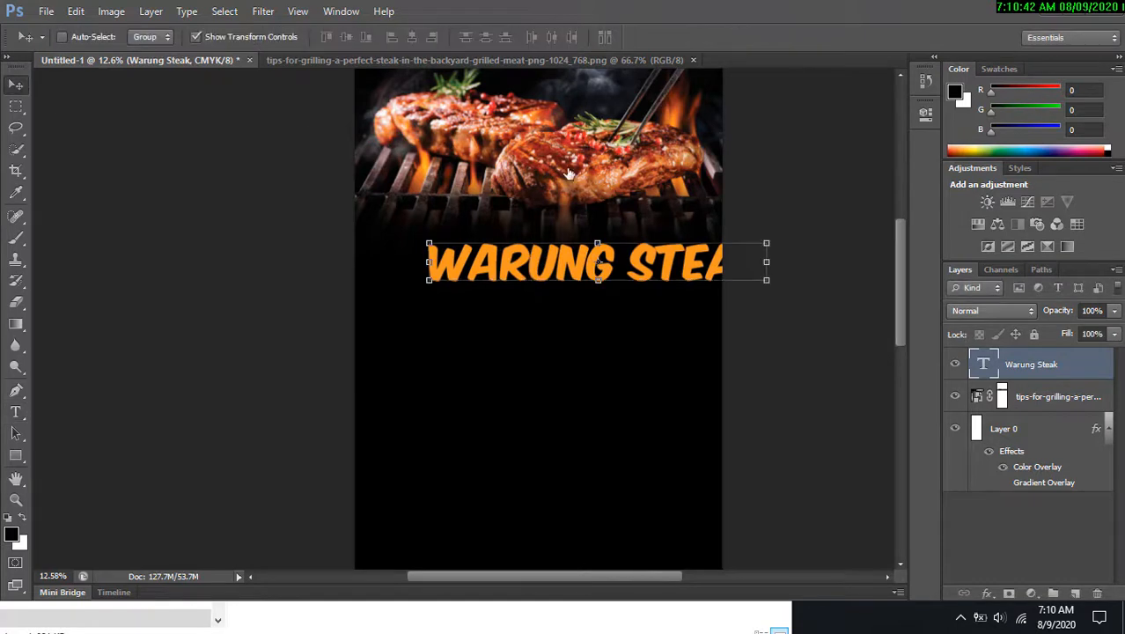
alt+click(598, 156)
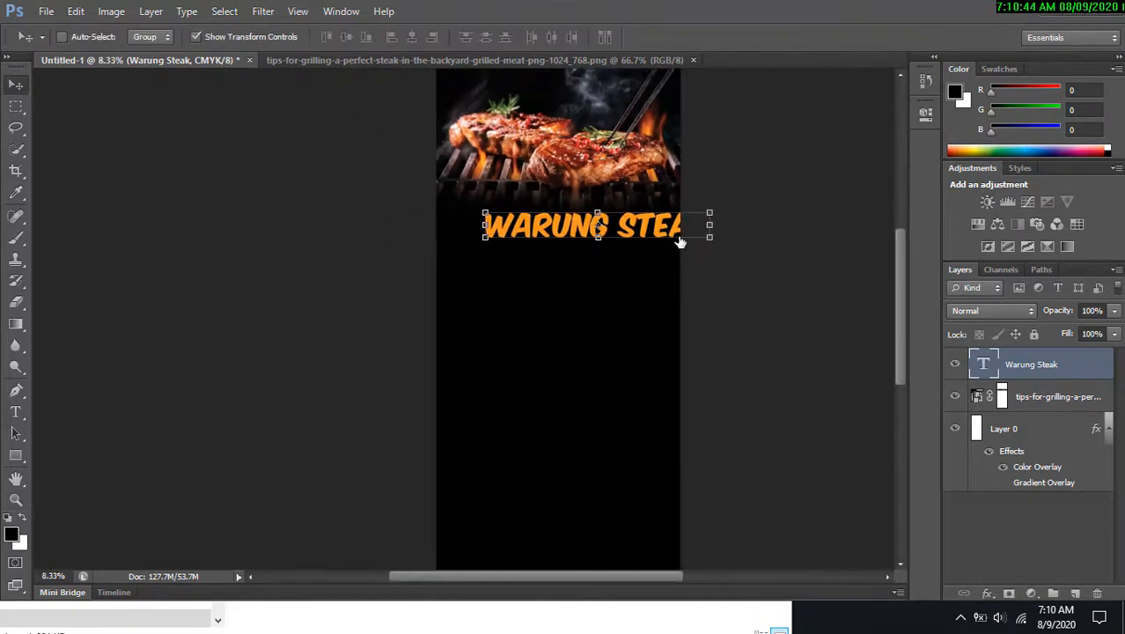
drag(679, 241, 661, 205)
key(ctrl+t)
key(Return)
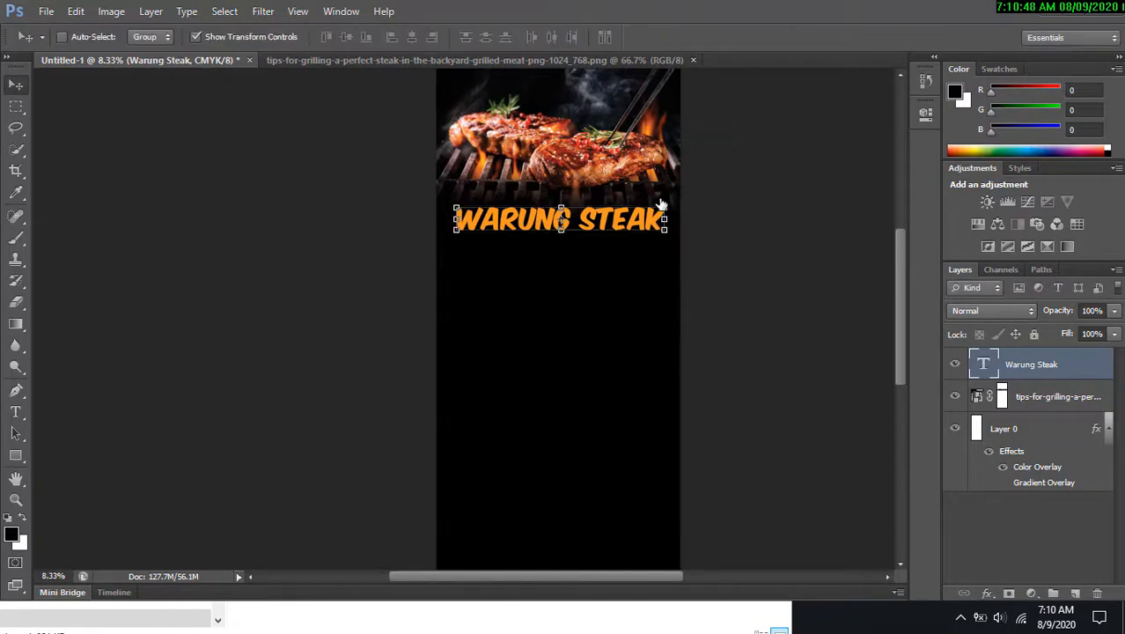
Nudge the Warung Steak heading down slightly and scale it a little smaller.
key(shift+Down)
key(shift+Down)
key(shift+Down)
key(shift+Down)
key(shift+Down)
key(shift+Down)
key(shift+Down)
key(shift+Down)
key(shift+Down)
key(shift+Down)
key(shift+Down)
key(shift+Down)
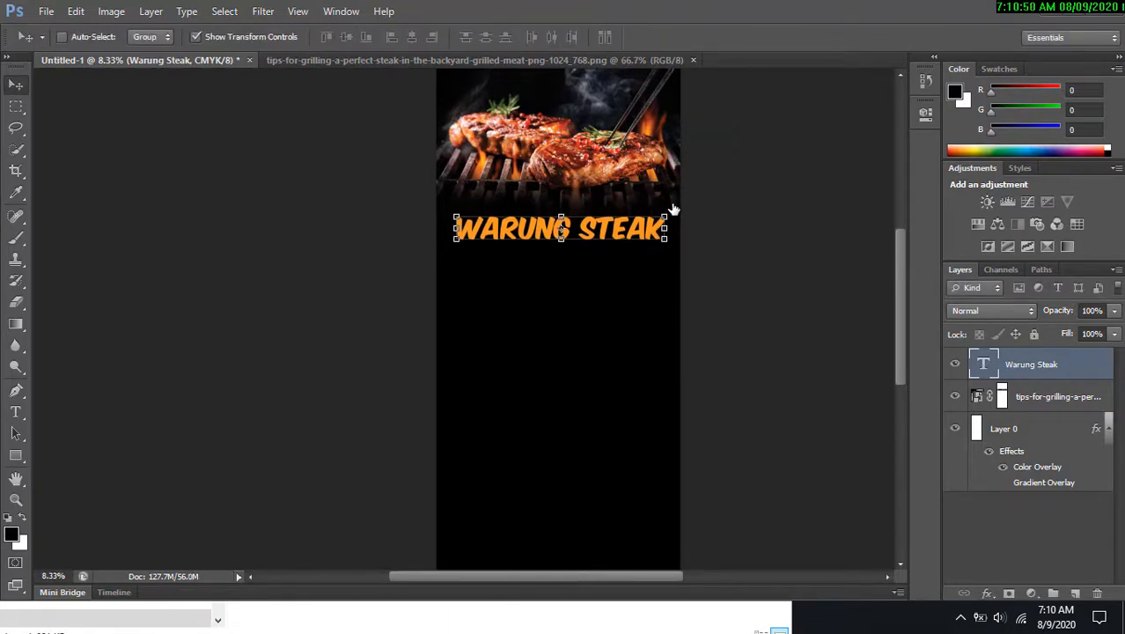
key(ctrl+t)
drag(669, 213, 661, 215)
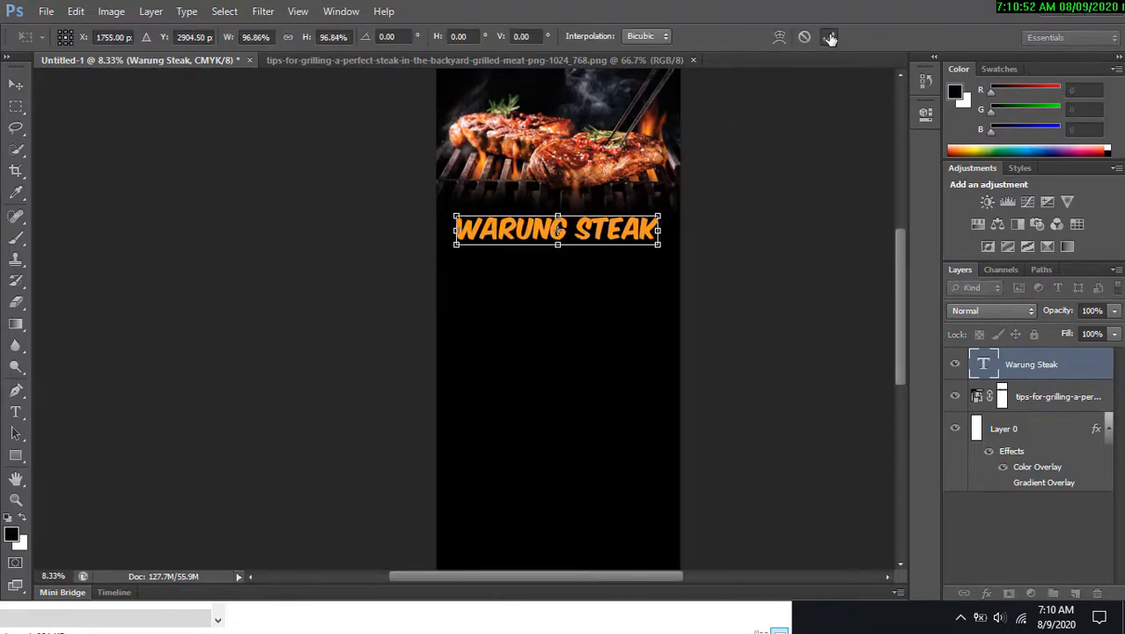
click(830, 38)
Centre the Warung Steak heading horizontally on the canvas.
key(ctrl+a)
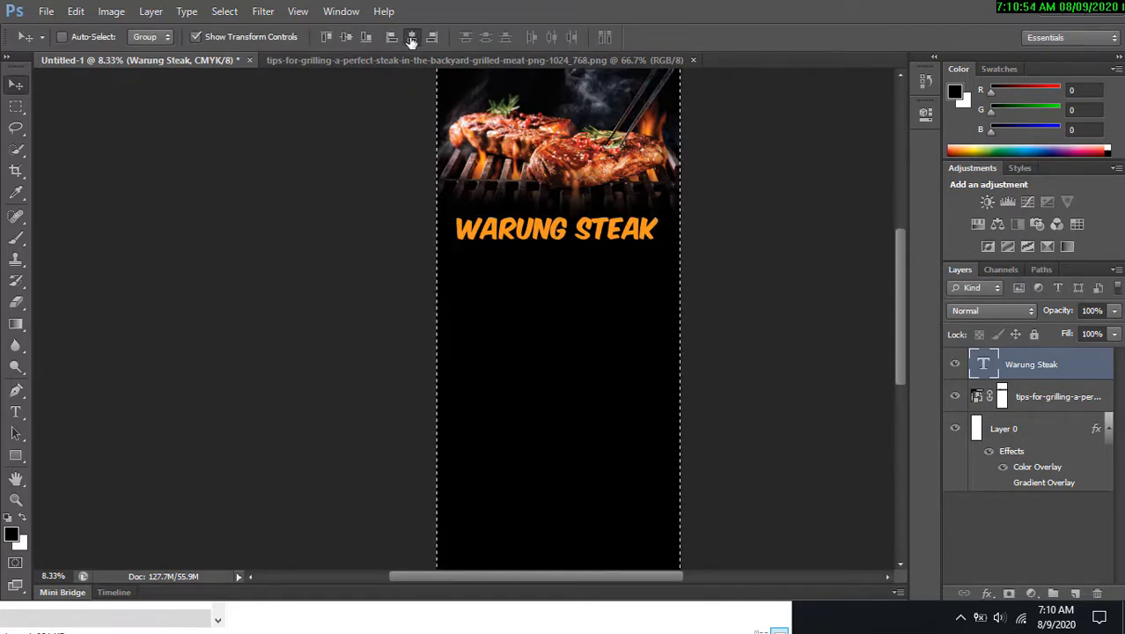
click(412, 38)
key(ctrl+d)
Add a new text line reading SPEKTAKULER below the Warung Steak heading.
key(z)
drag(553, 201, 606, 238)
key(t)
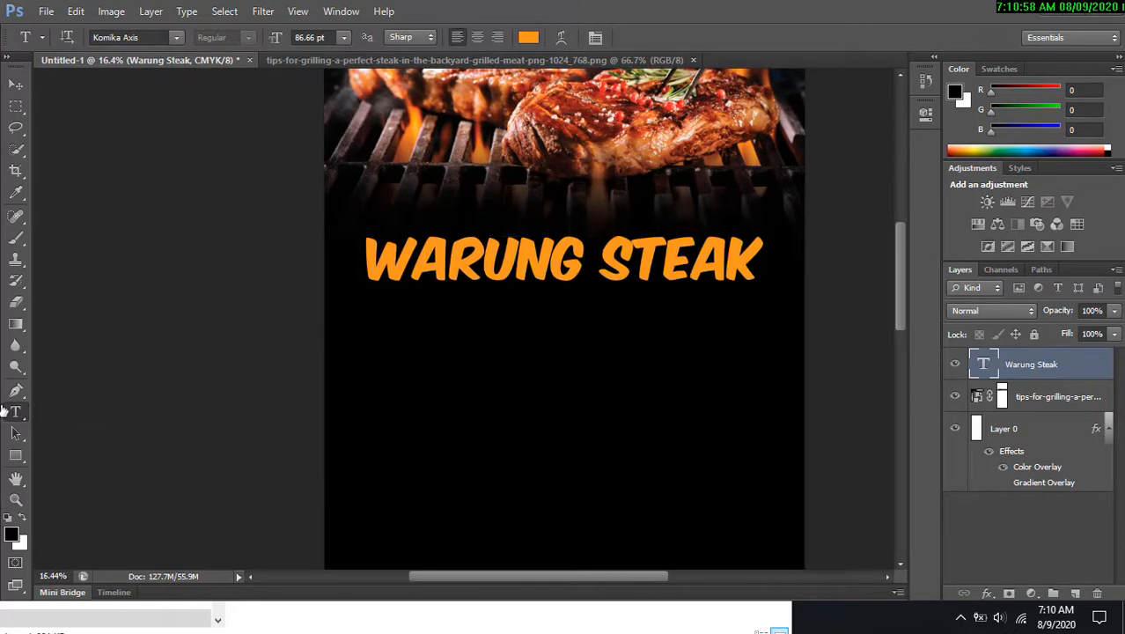
click(464, 354)
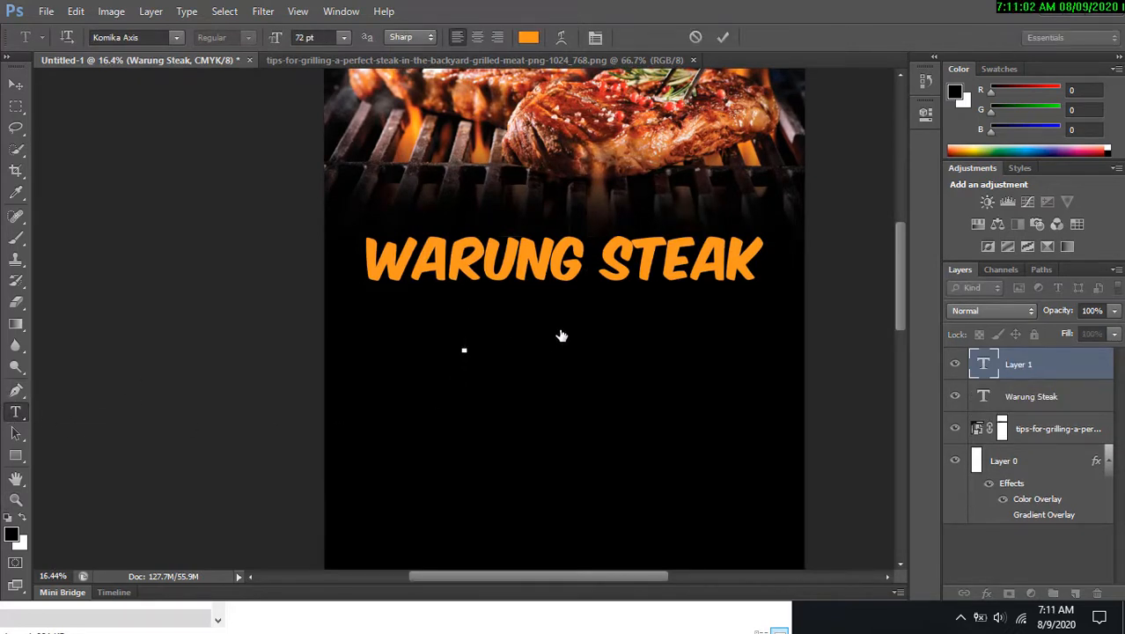
text(SPE)
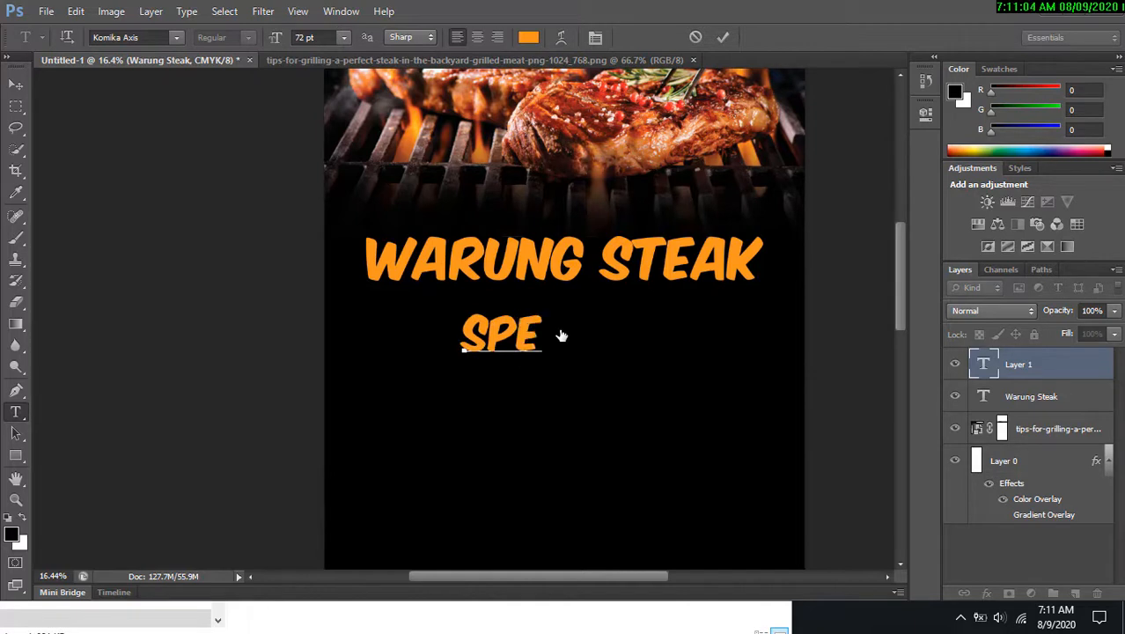
text(KTAKULER)
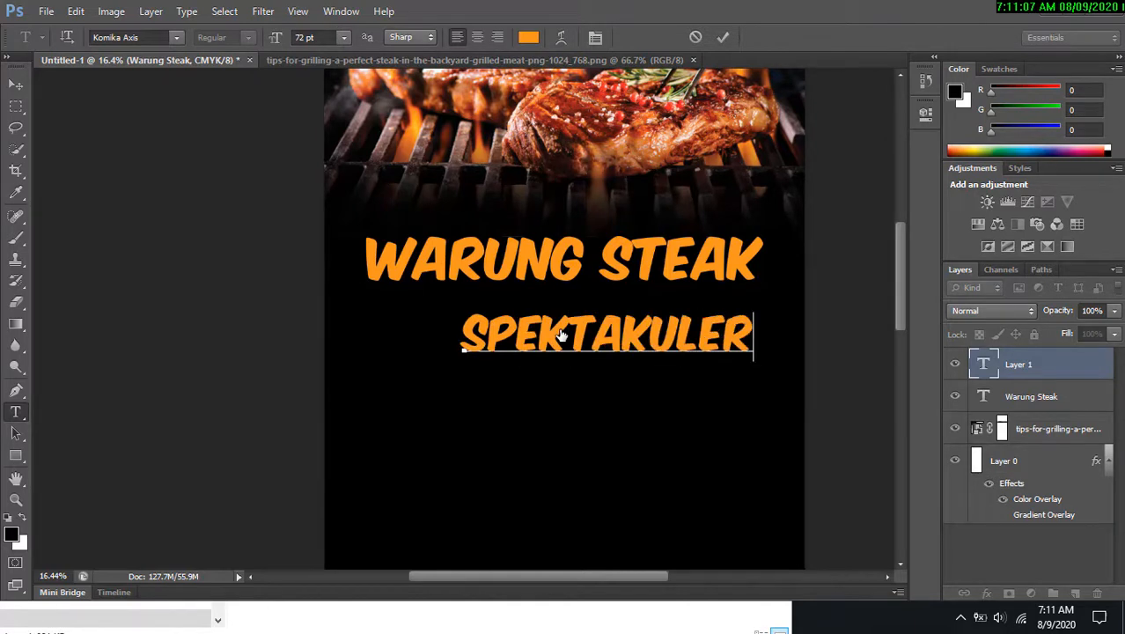
Change the SPEKTAKULER text colour to white (ffffff).
key(ctrl+a)
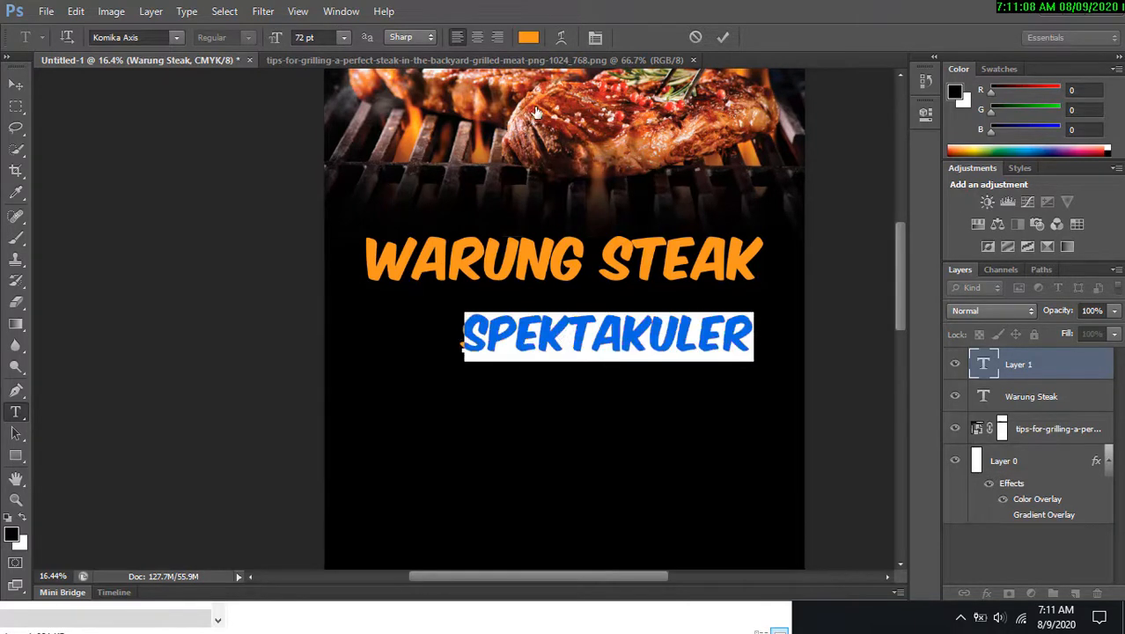
click(528, 40)
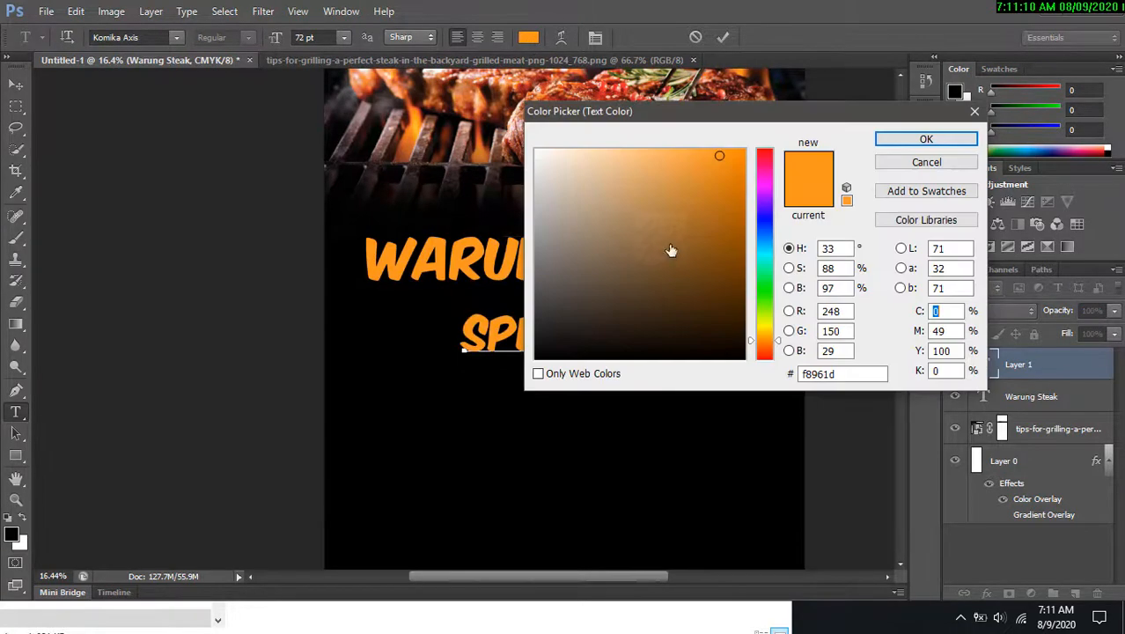
drag(595, 193, 535, 150)
click(926, 139)
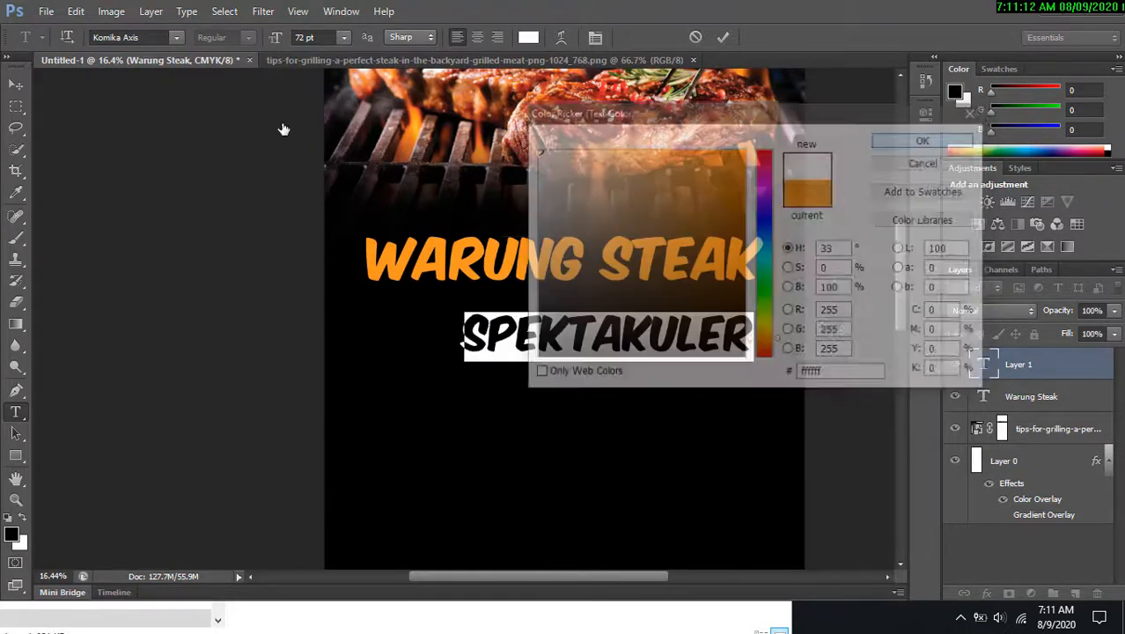
click(15, 86)
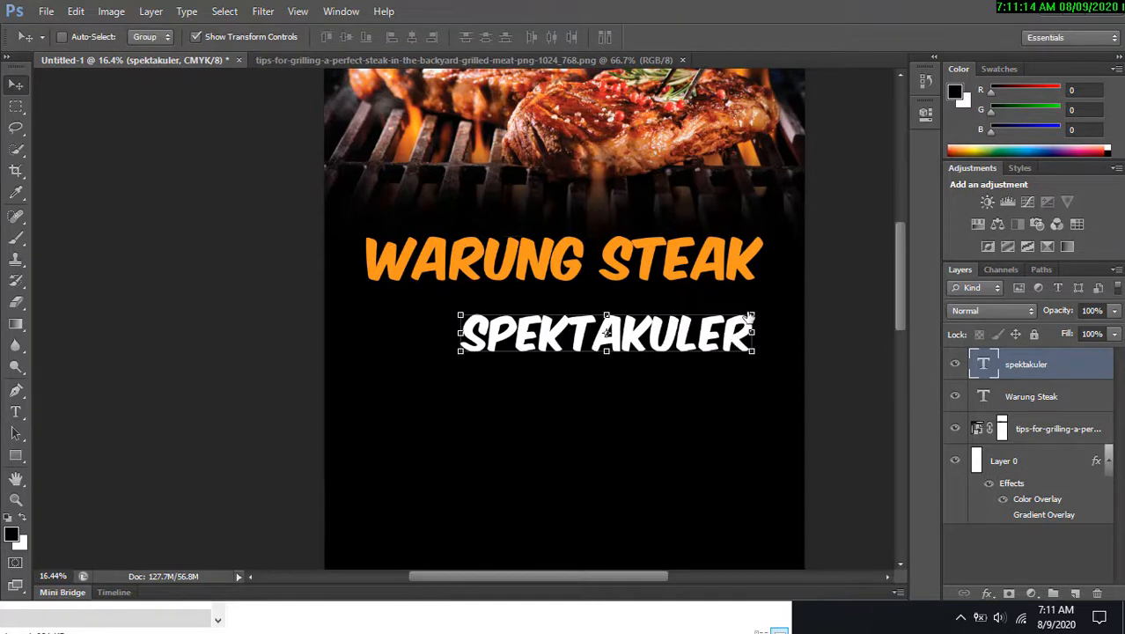
drag(749, 317, 605, 320)
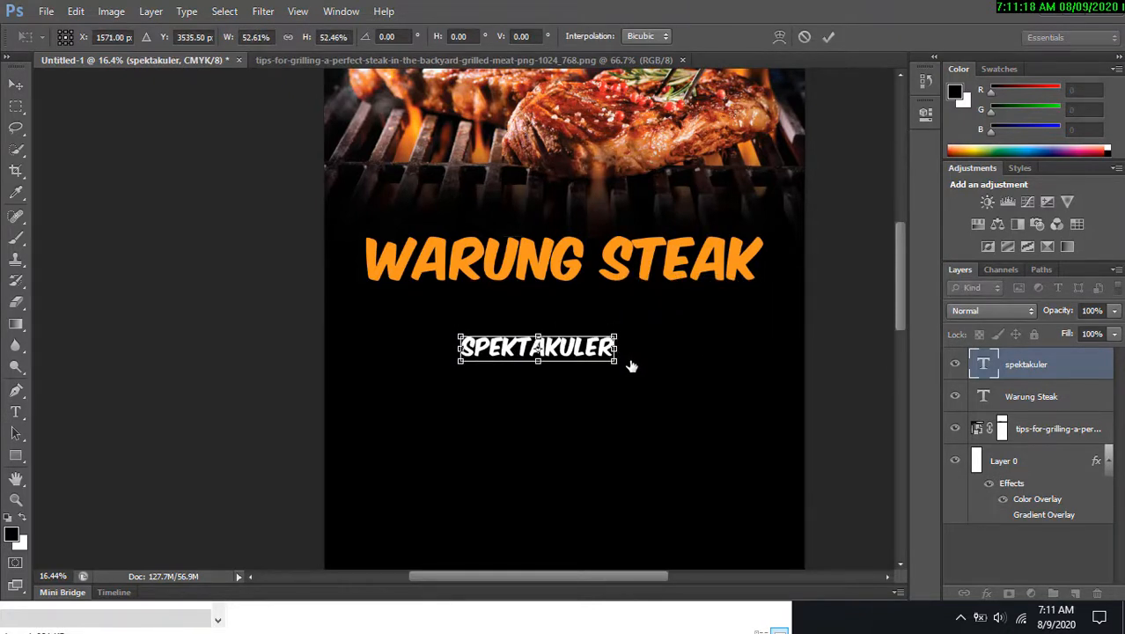
drag(601, 364, 634, 322)
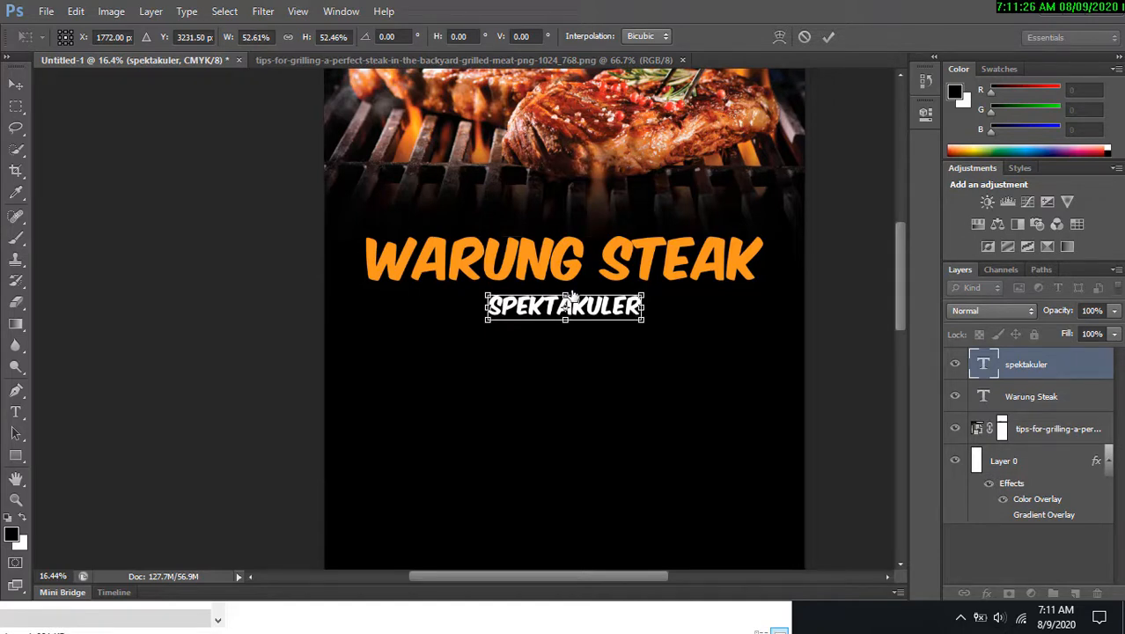
drag(573, 297, 597, 266)
click(803, 37)
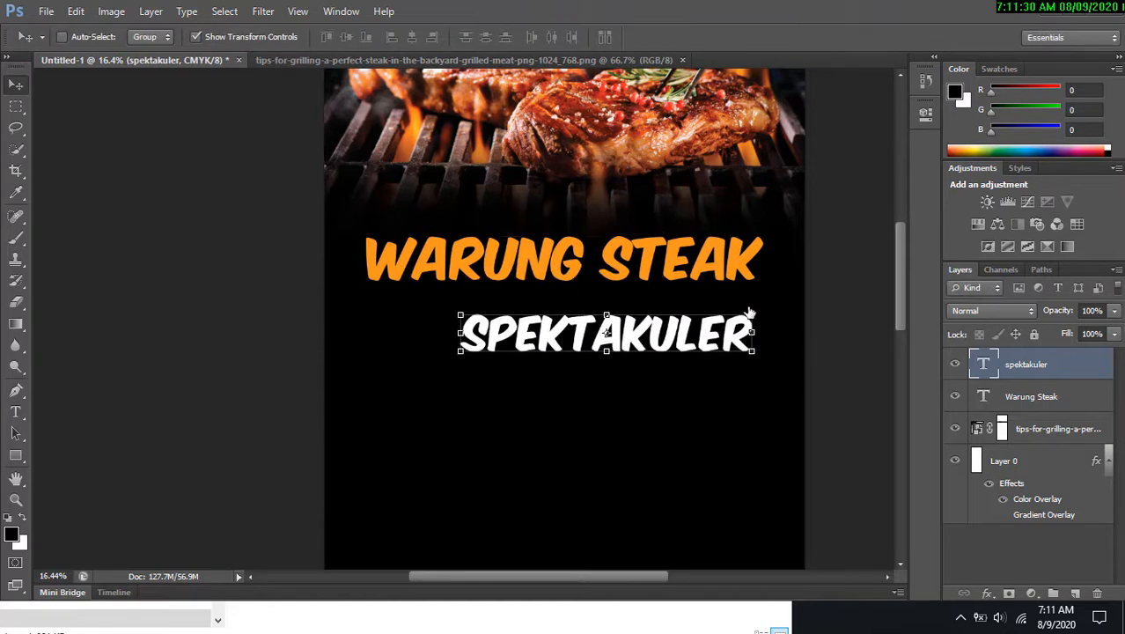
Scale the SPEKTAKULER text down and place it just below the Warung Steak heading.
click(754, 354)
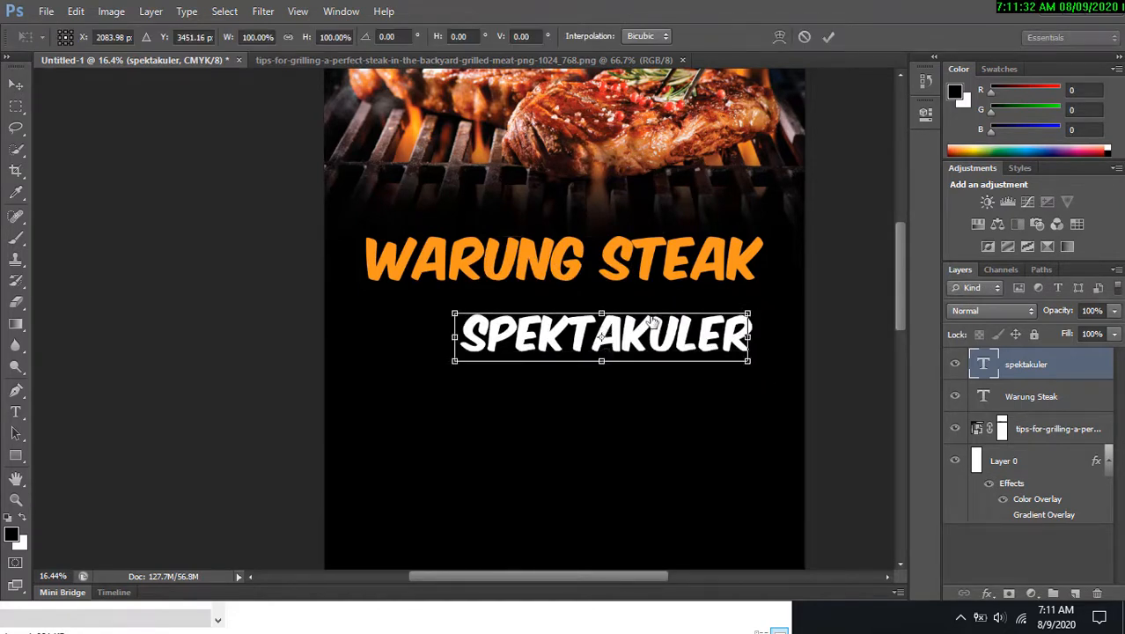
drag(746, 327, 645, 305)
drag(566, 315, 694, 329)
click(829, 38)
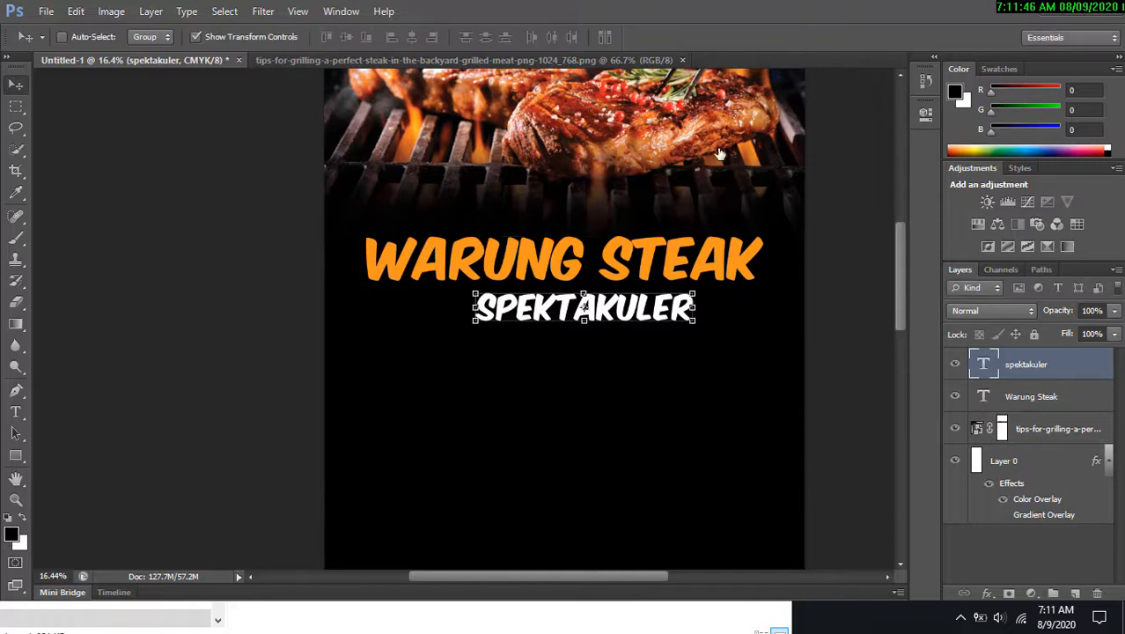
Centre the SPEKTAKULER text horizontally and enlarge it slightly to about 107%.
key(ctrl+a)
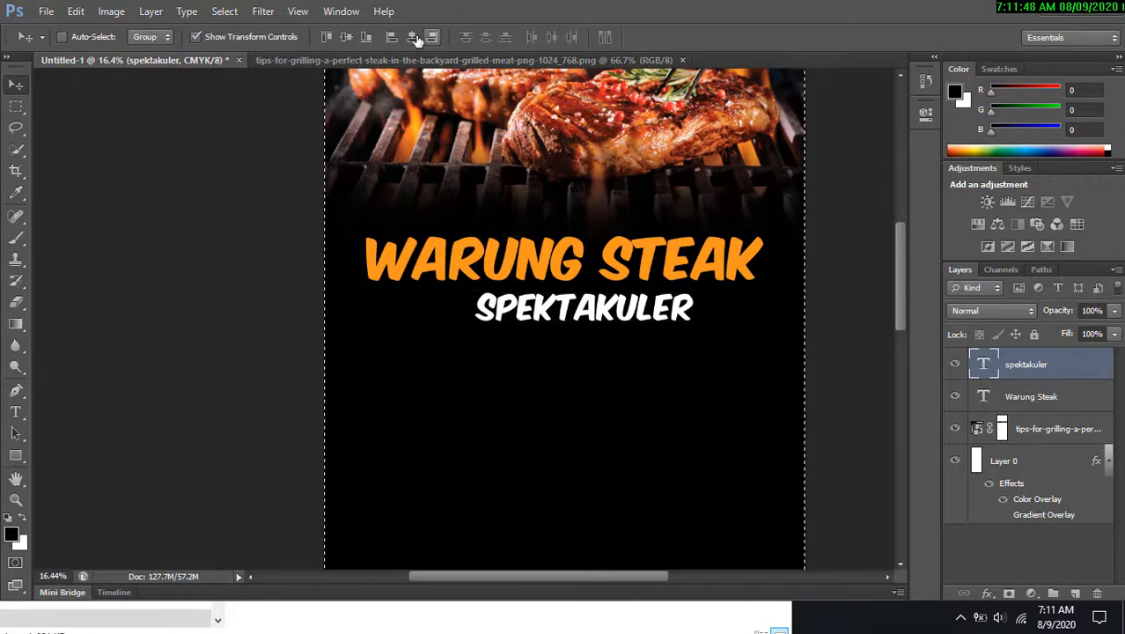
click(411, 37)
key(ctrl+d)
key(ctrl+t)
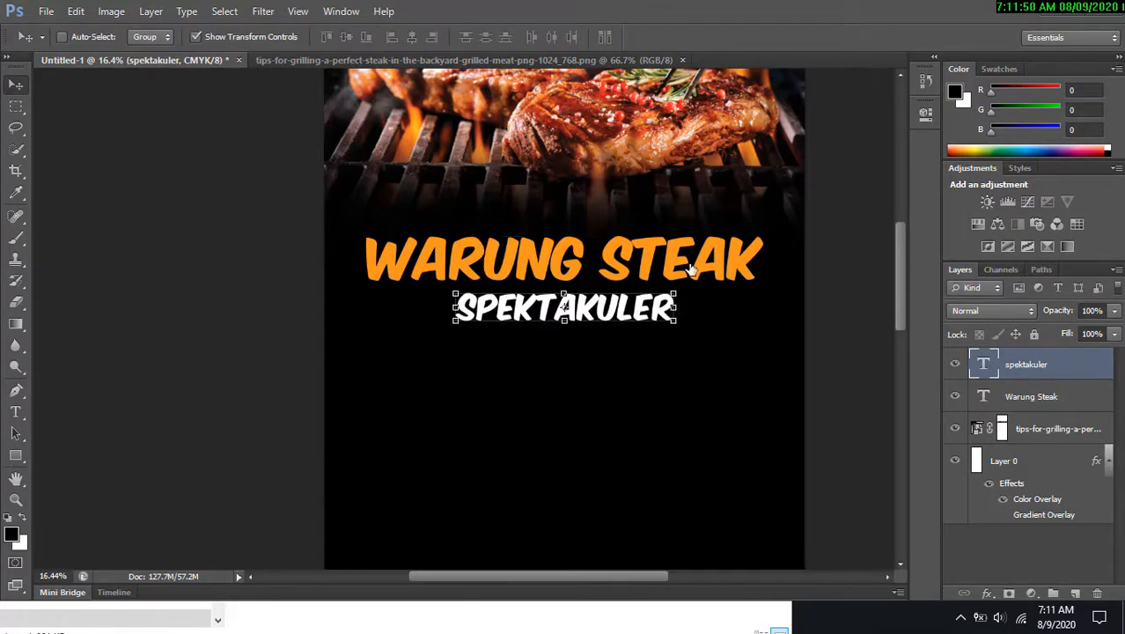
drag(676, 338, 693, 332)
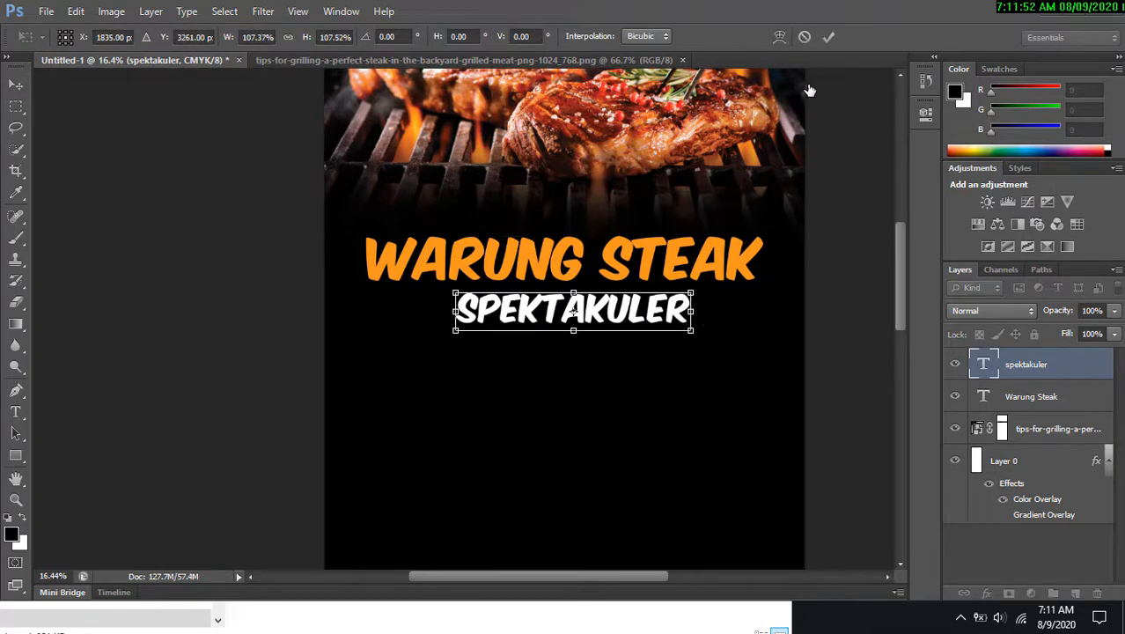
click(828, 37)
Recentre the SPEKTAKULER text horizontally on the canvas.
key(ctrl+a)
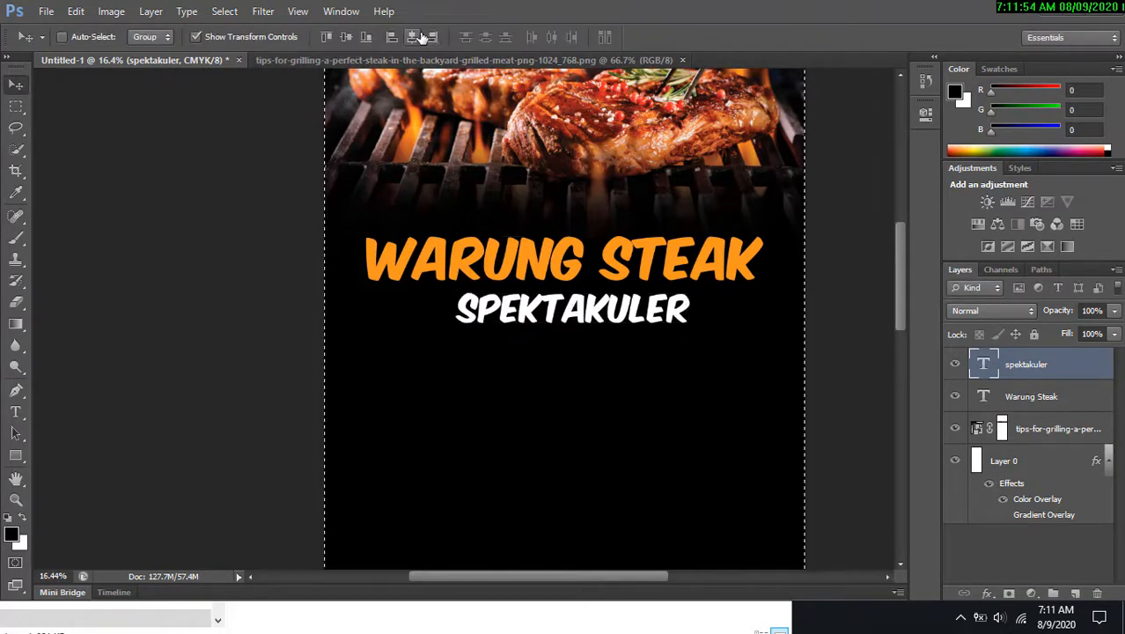
click(411, 37)
key(ctrl+d)
Draw a circle with the Ellipse tool, about 2373 px across, below the SPEKTAKULER text.
key(ctrl+t)
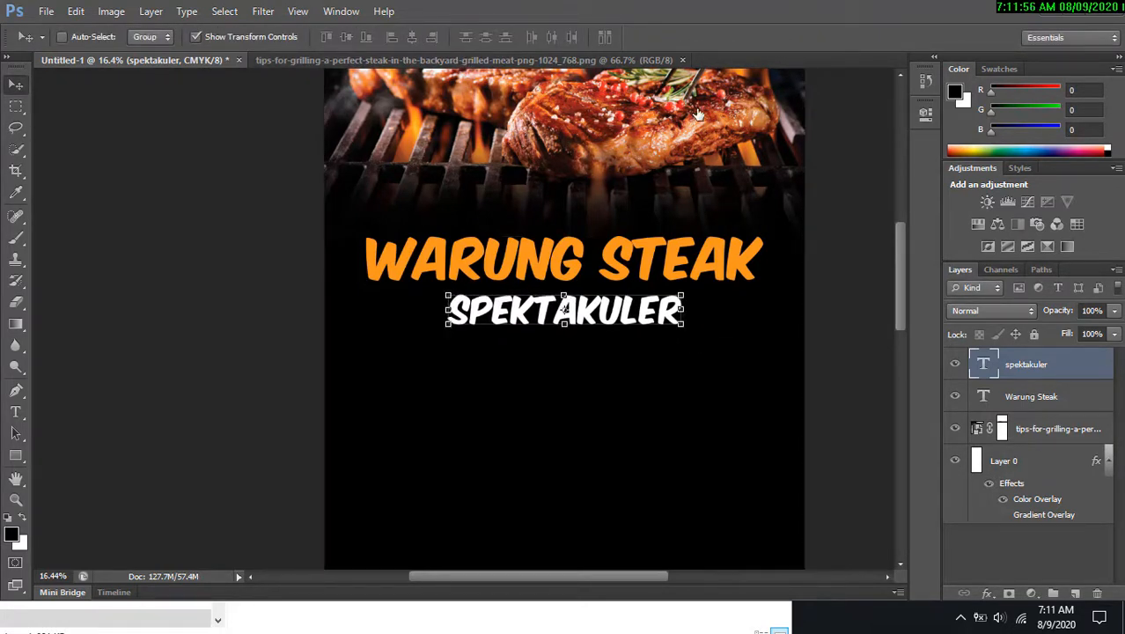
key(z)
alt+click(804, 278)
alt+click(804, 278)
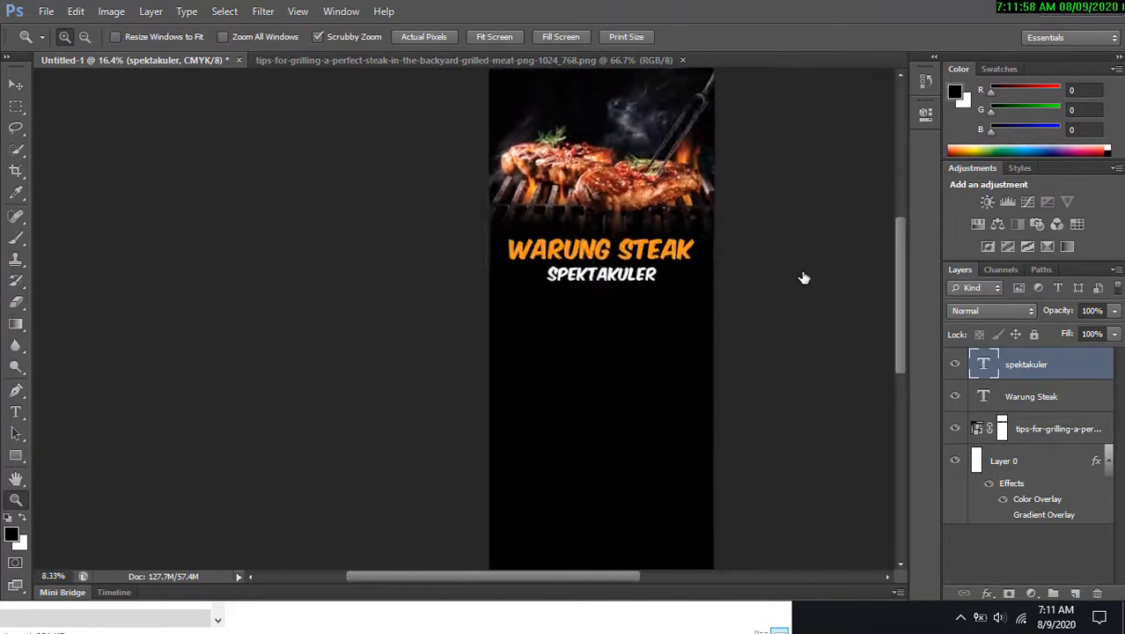
alt+click(804, 279)
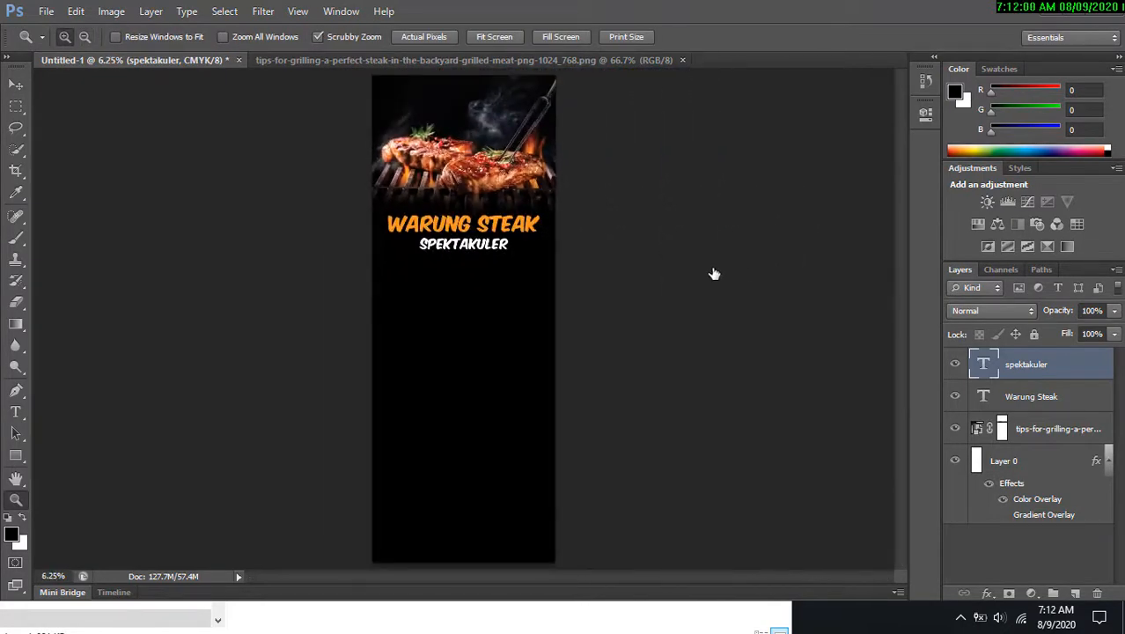
drag(455, 238, 448, 208)
drag(580, 277, 558, 227)
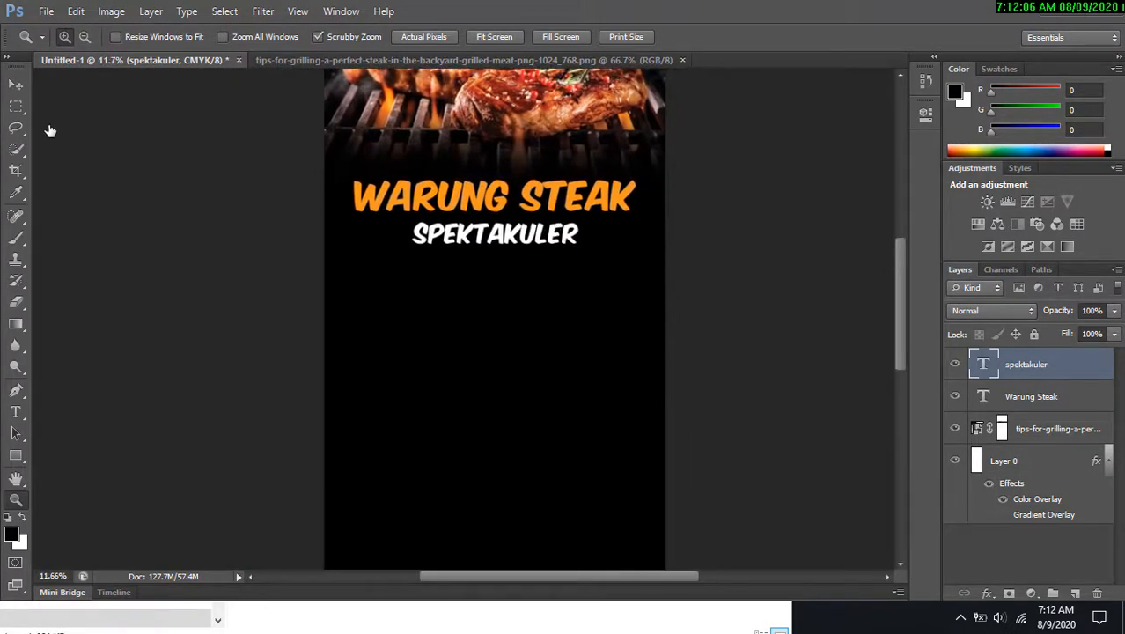
drag(457, 168, 434, 156)
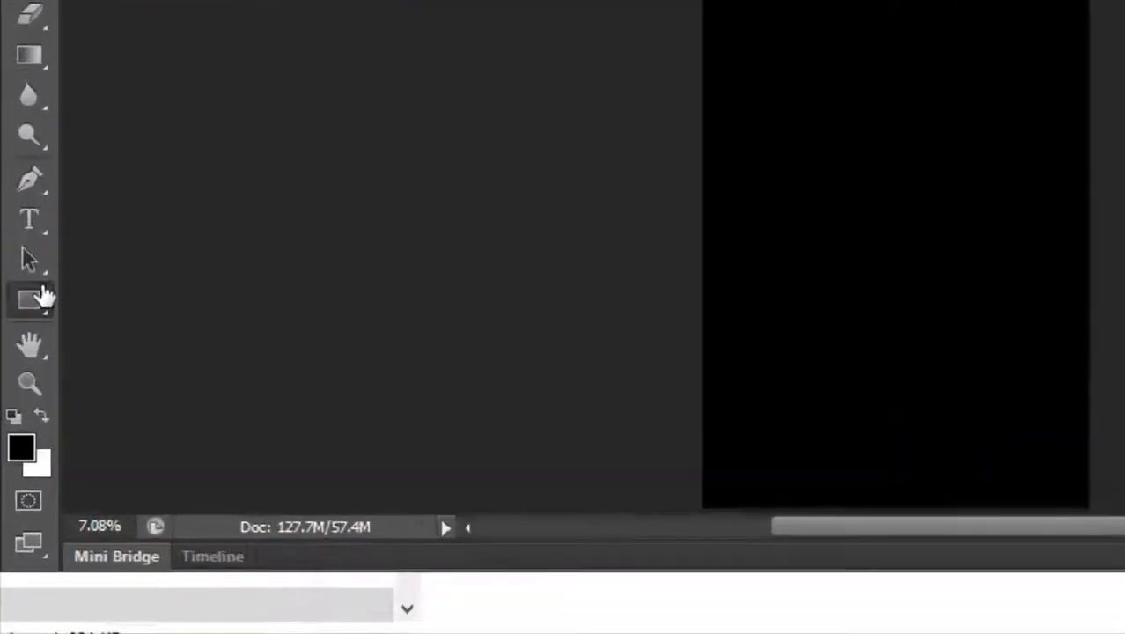
click(16, 455)
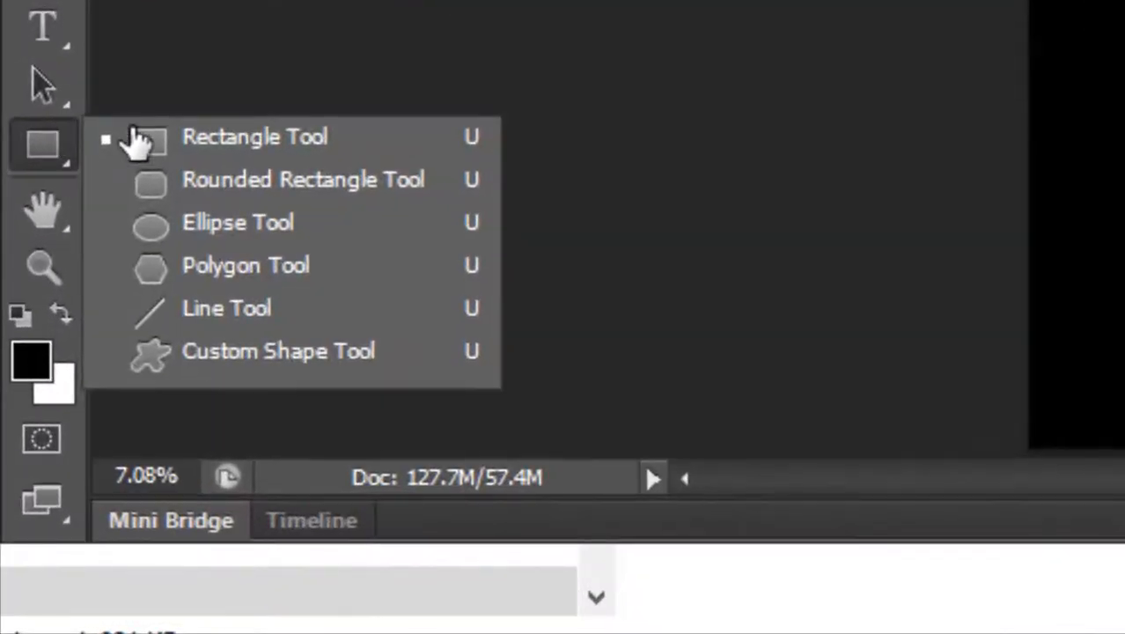
click(221, 228)
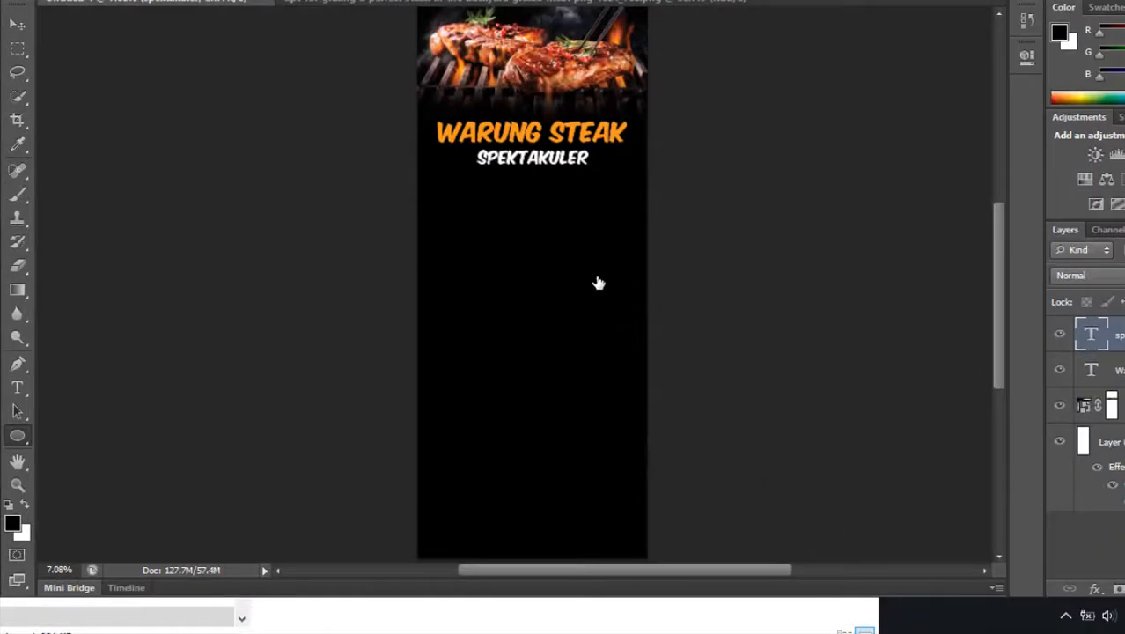
drag(473, 213, 580, 428)
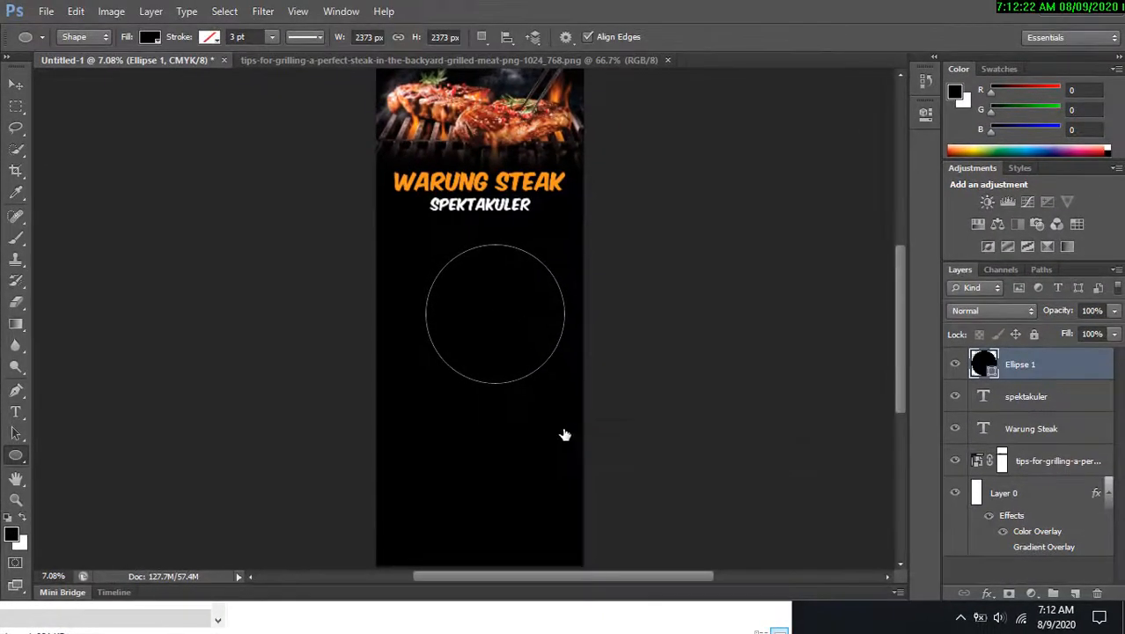
Set the circle's fill colour to white.
drag(645, 344, 683, 301)
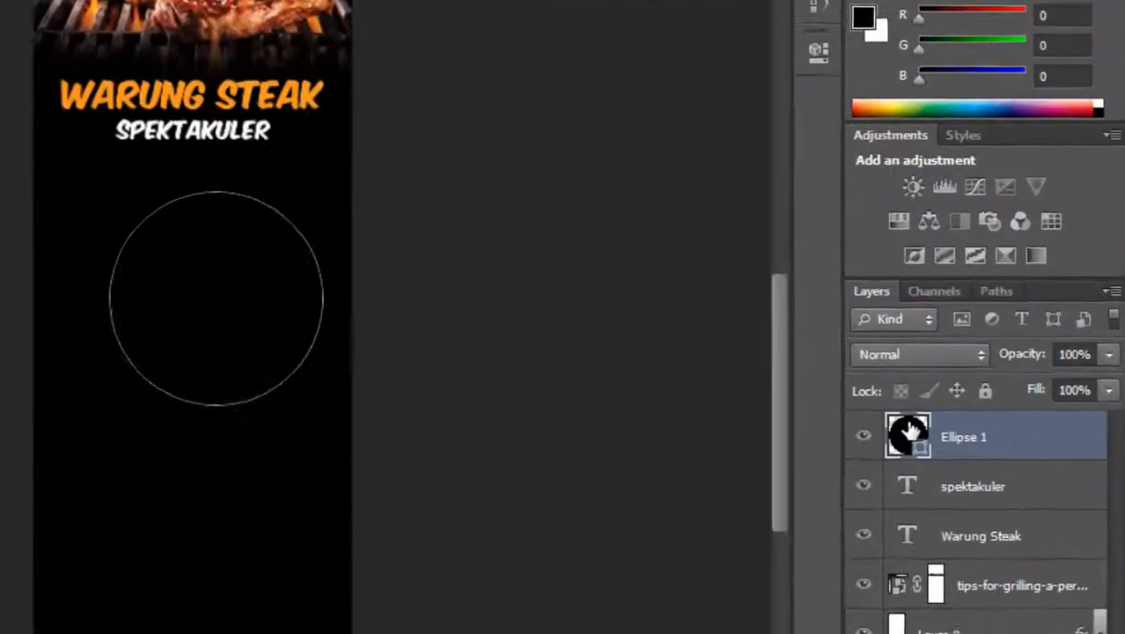
double_click(981, 368)
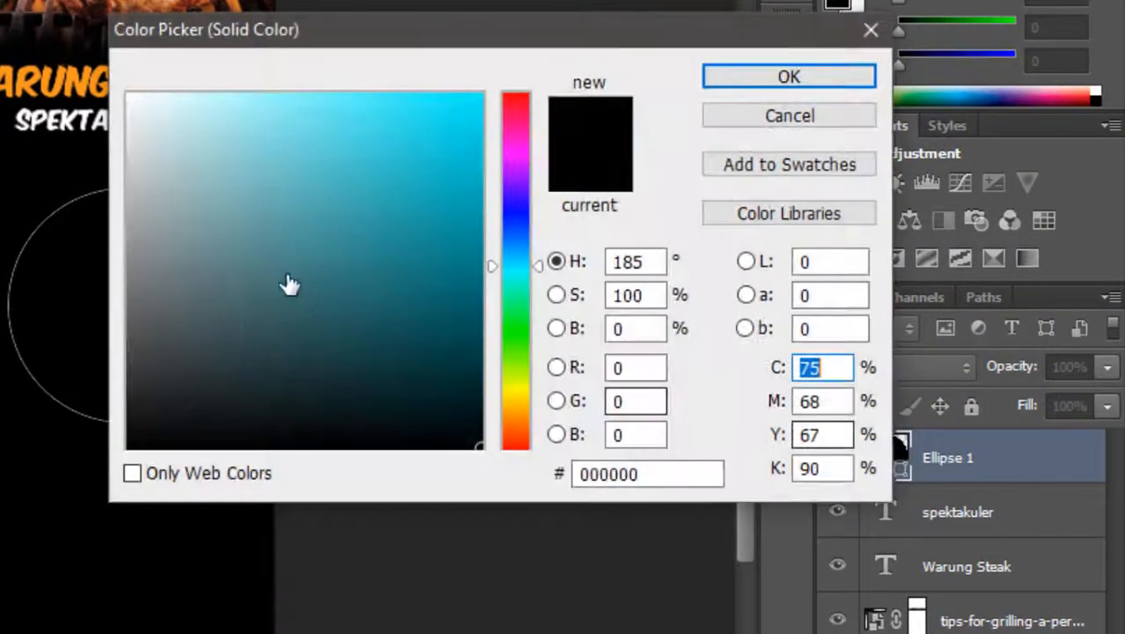
drag(611, 266, 437, 122)
click(851, 81)
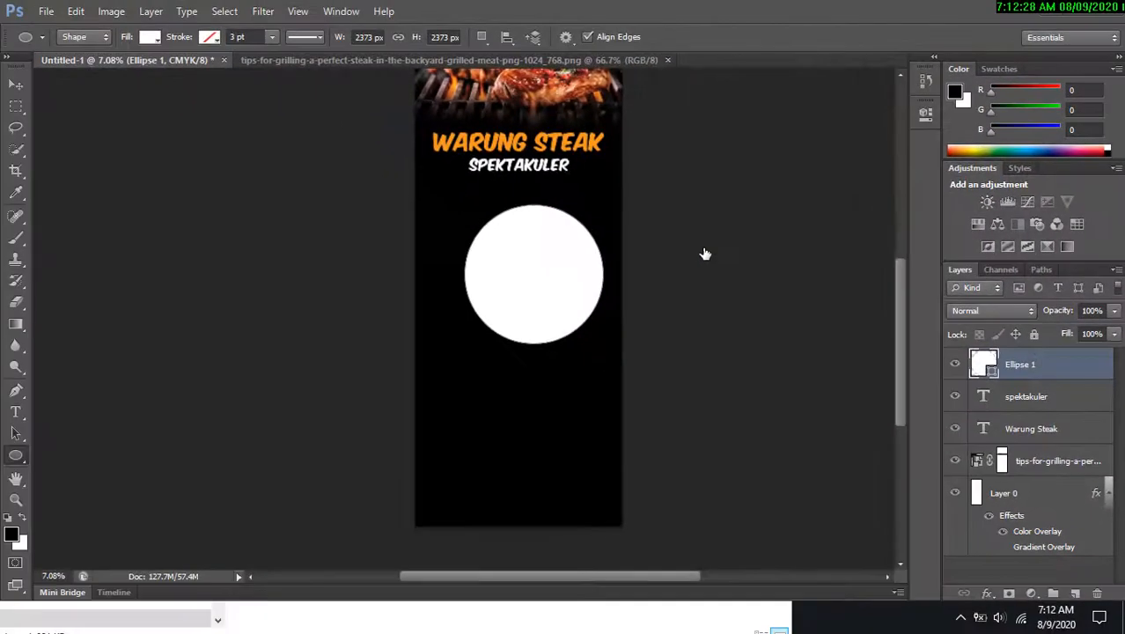
Scale the white circle down to about 81% with Free Transform.
key(ctrl+t)
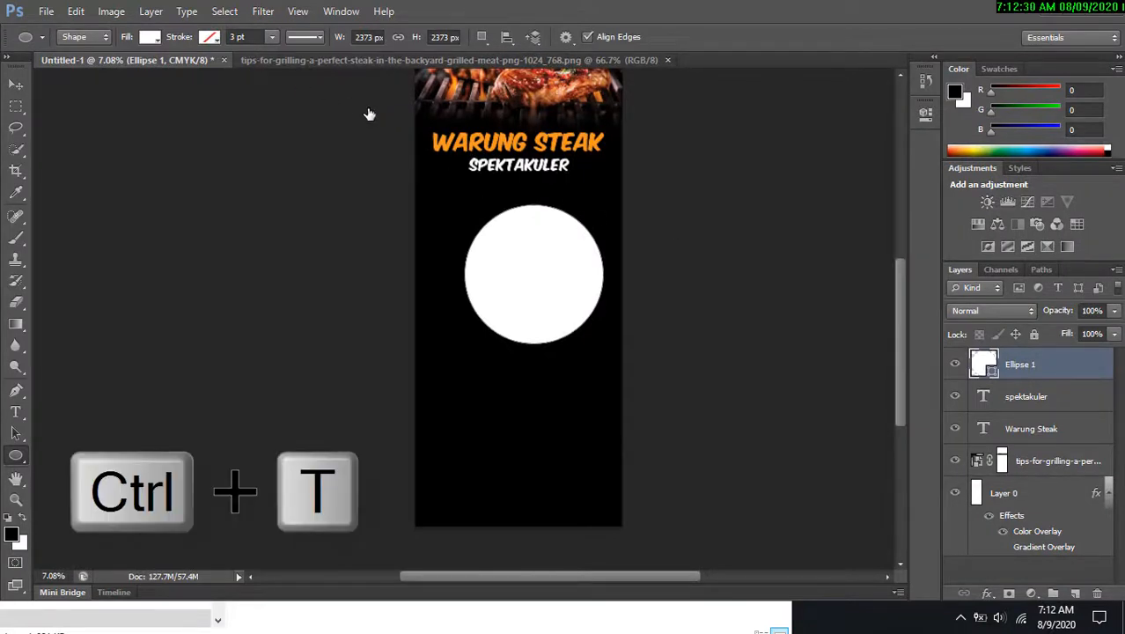
drag(604, 215, 581, 227)
drag(543, 278, 543, 251)
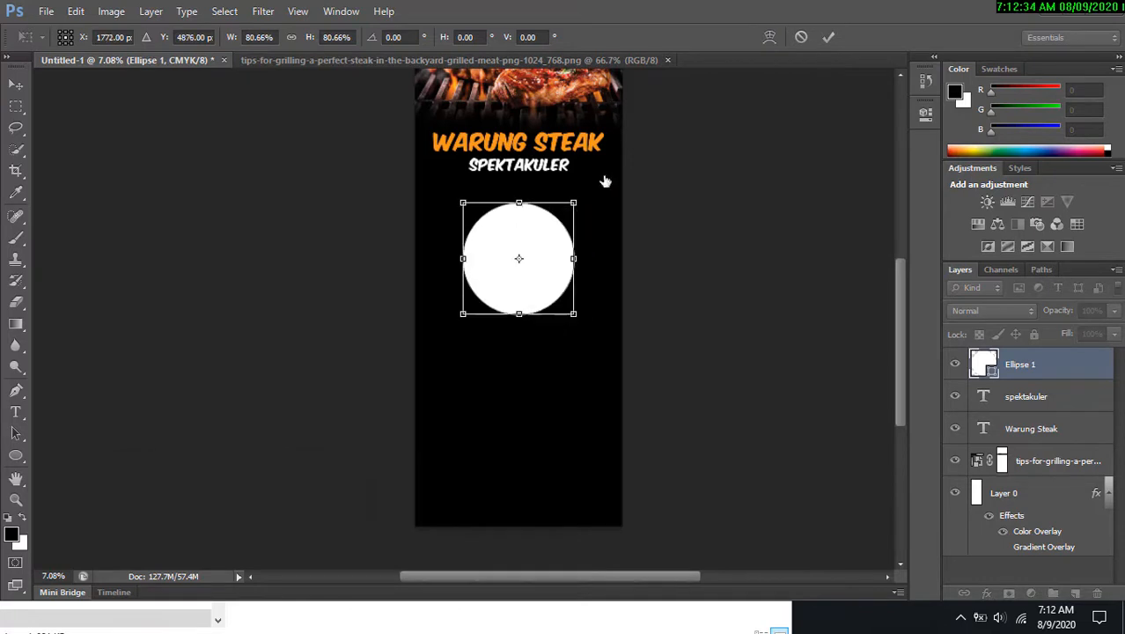
click(828, 37)
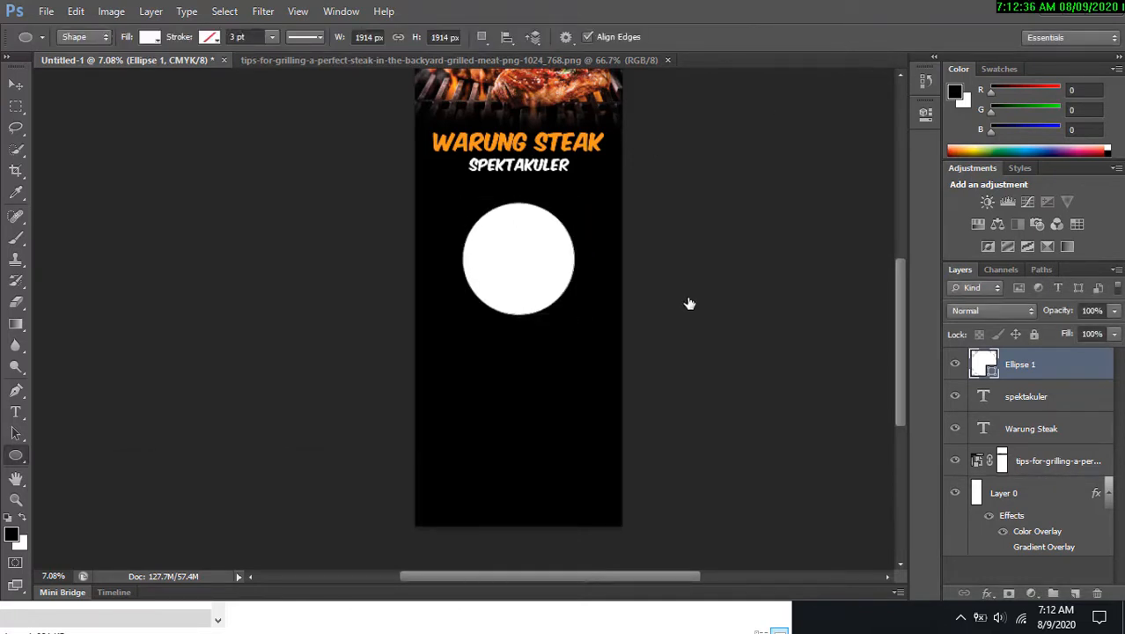
Centre the circle horizontally on the canvas.
key(ctrl+a)
click(19, 88)
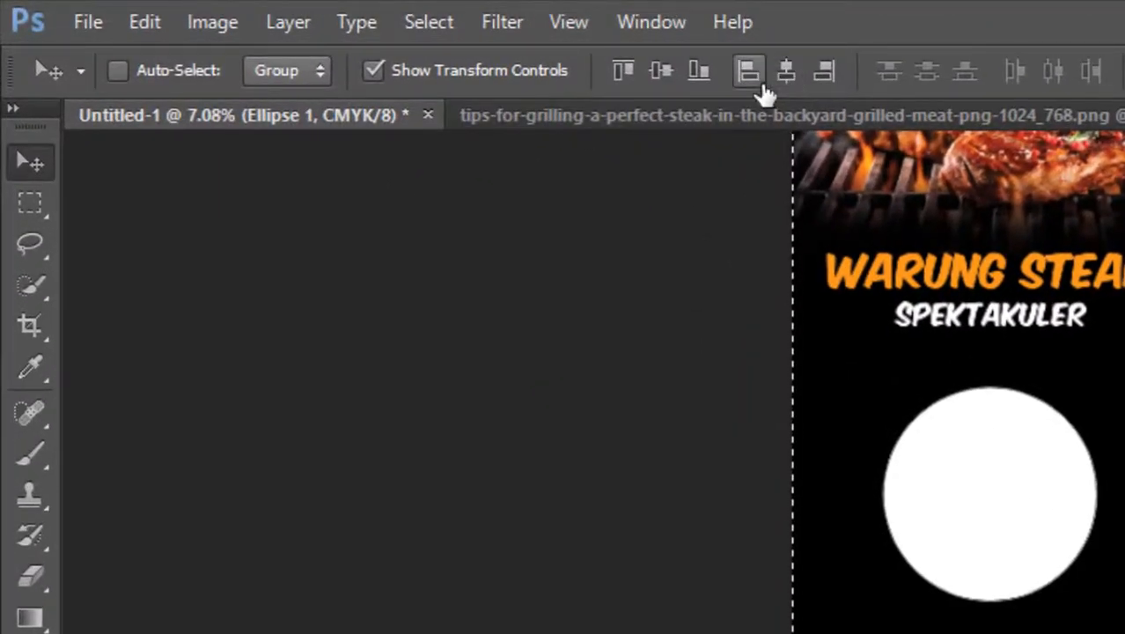
click(660, 71)
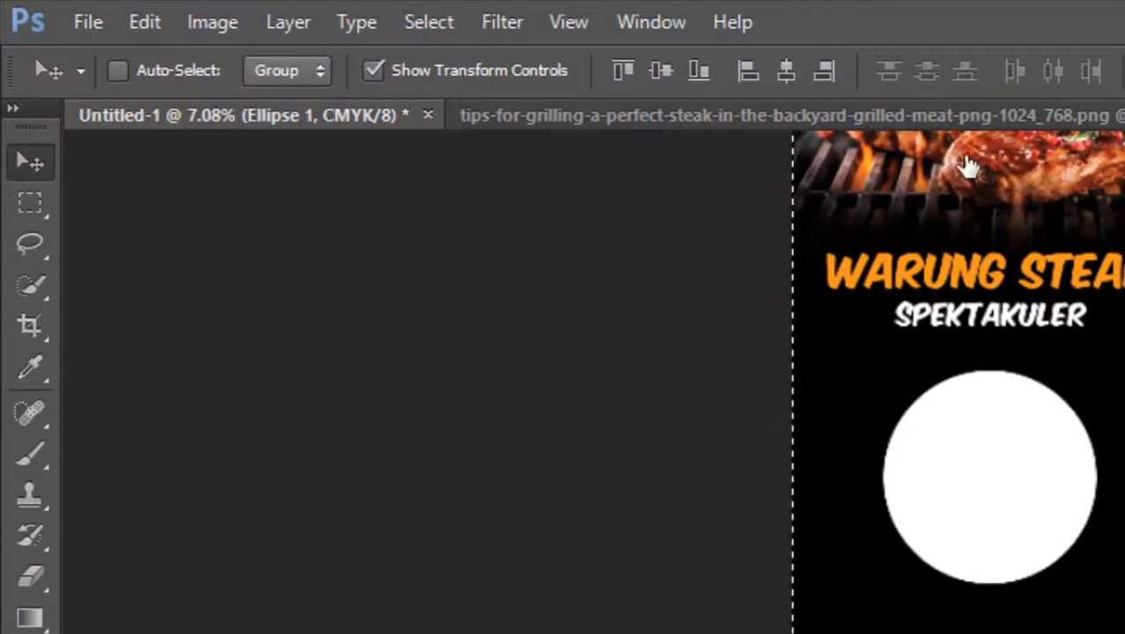
key(ctrl+d)
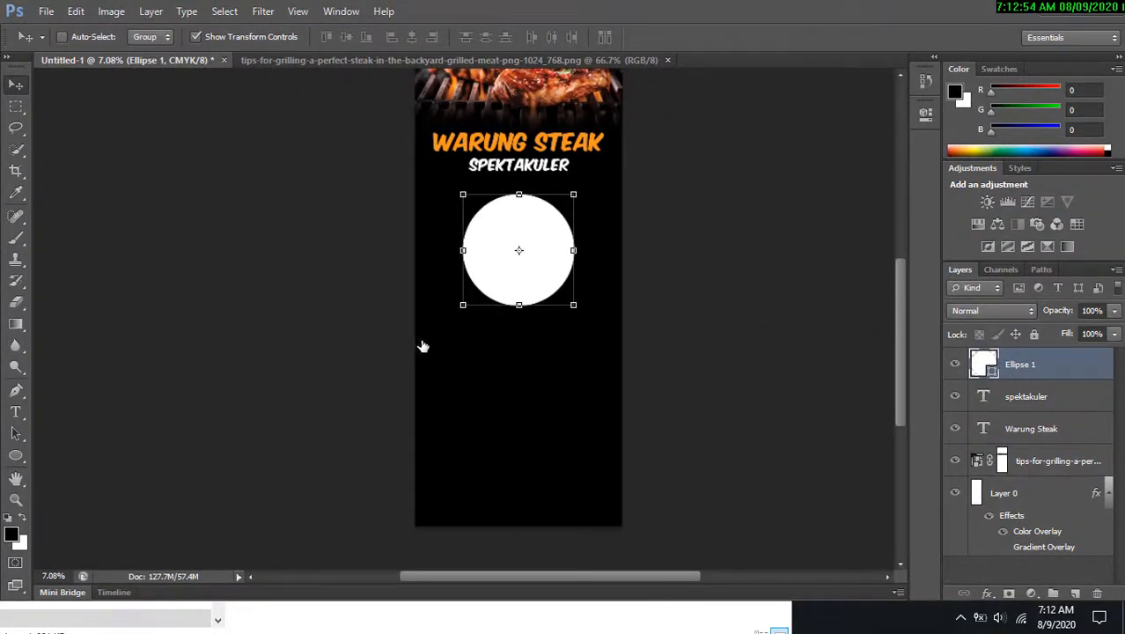
Duplicate the circle and nudge the copy down directly below the original.
key(ctrl+j)
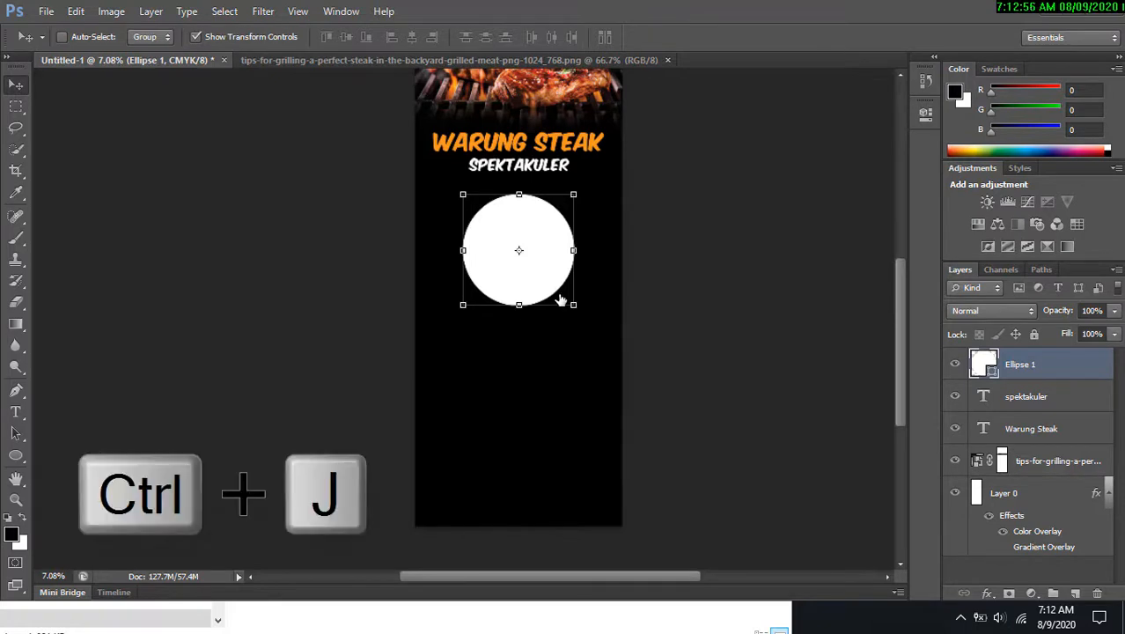
key(Down)
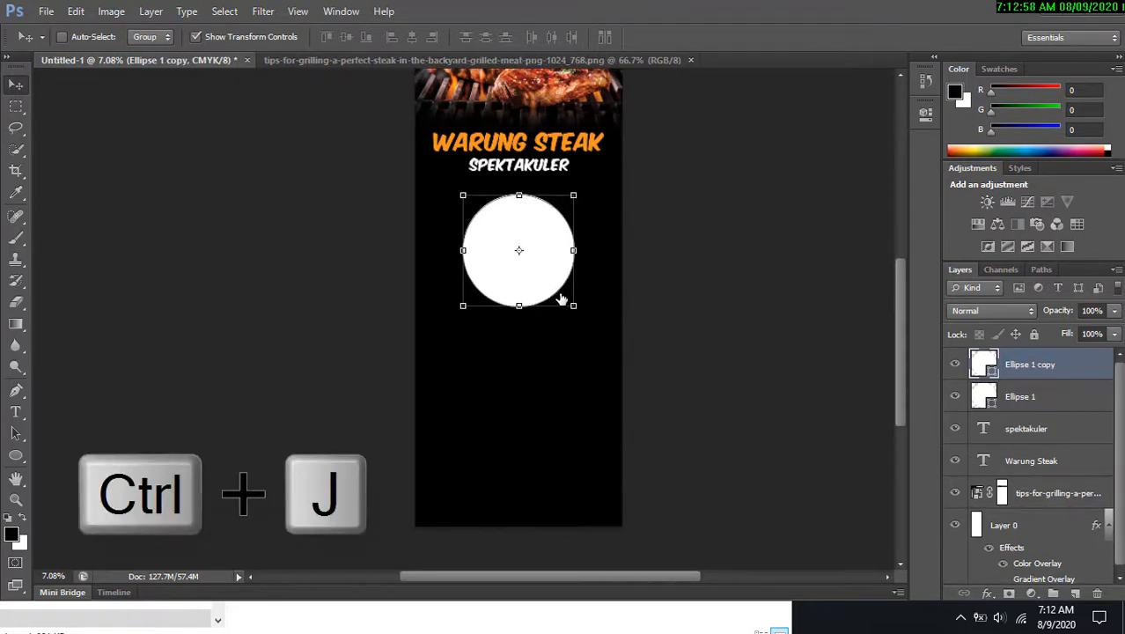
key(Down)
key(Down)
key(Down)
key(Down)
key(Down)
key(Down)
key(Down)
key(Down)
key(Down)
key(Down)
key(Down)
key(Down)
key(Down)
key(Down)
key(Down)
key(Down)
key(Down)
key(Down)
key(Down)
key(Down)
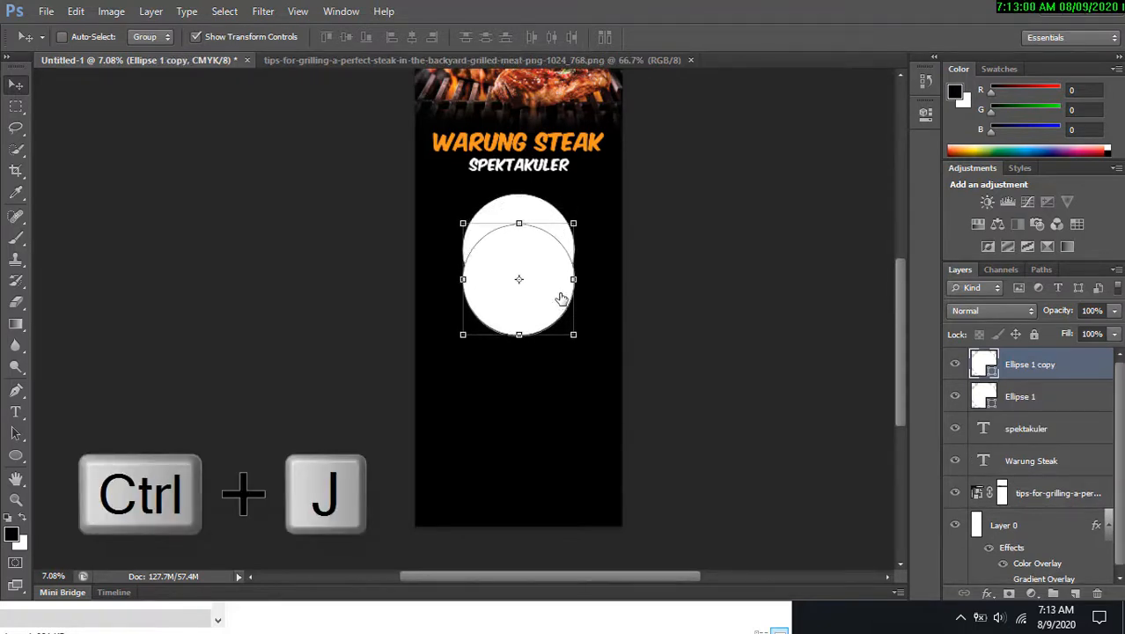
key(Down)
key(Down)
key(Down)
key(Down)
key(Down)
key(Down)
key(Down)
key(Down)
key(Down)
key(Down)
key(Down)
key(Down)
key(Down)
key(Down)
key(Down)
key(Down)
key(Down)
key(Down)
key(Down)
key(Down)
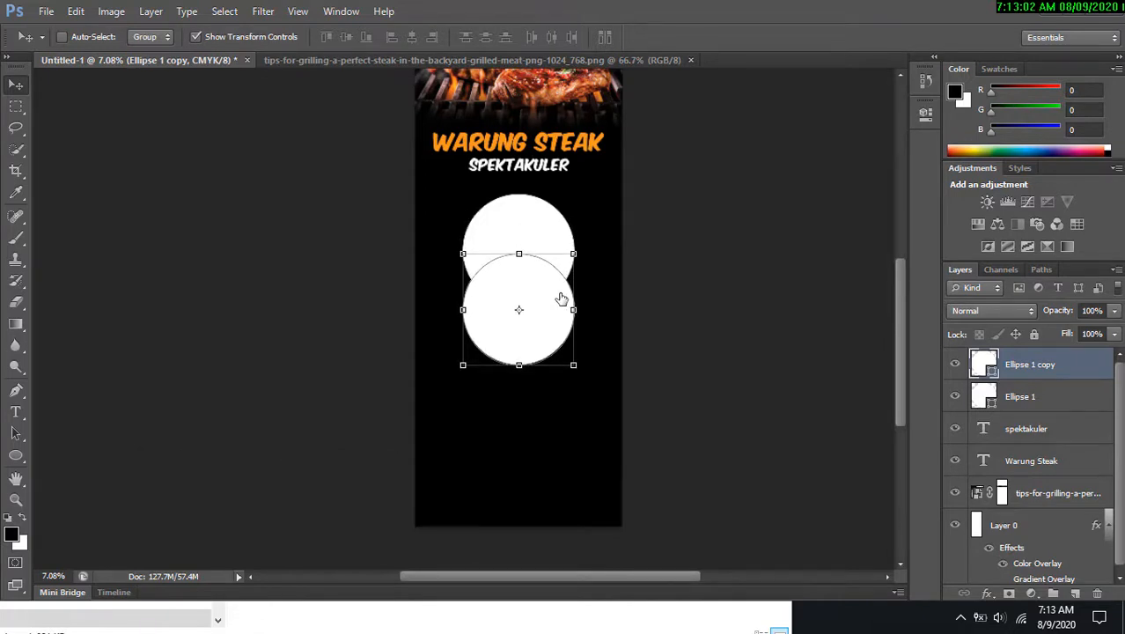
key(Down)
key(Down)
key(Down)
key(Down)
key(Down)
key(Down)
key(Down)
key(Down)
key(Down)
key(Down)
key(Down)
key(Down)
key(Down)
key(Down)
key(Down)
key(Down)
key(Down)
key(Down)
key(Down)
key(Down)
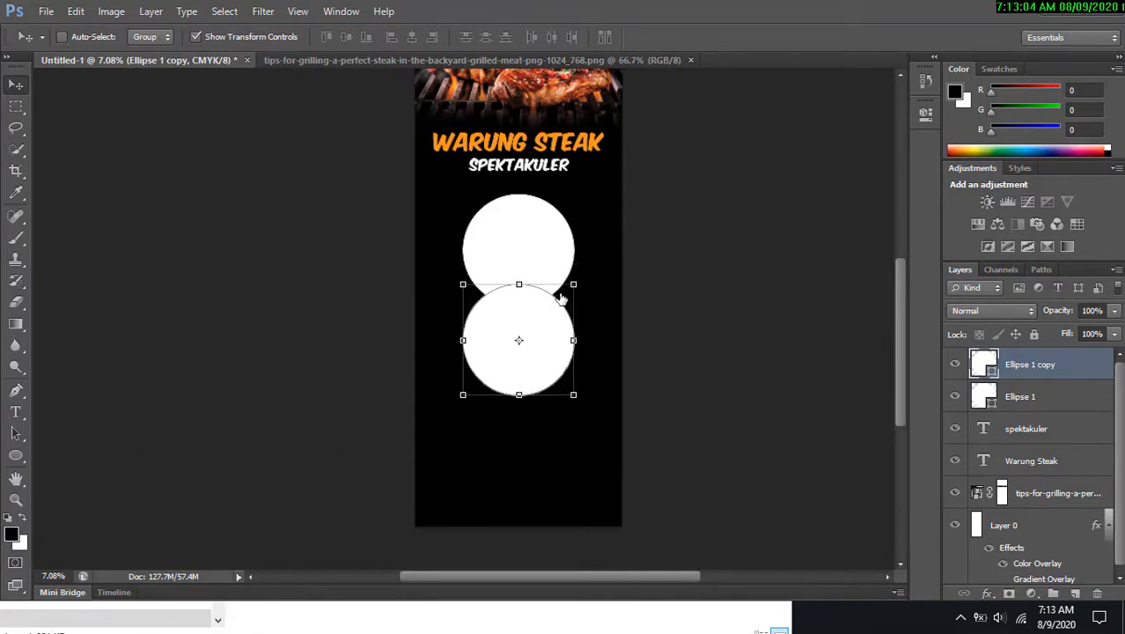
key(Down)
key(Down)
key(Down)
key(Down)
key(Down)
key(Down)
key(Down)
key(Down)
key(Down)
key(Down)
key(Down)
key(Down)
key(Down)
key(Down)
key(Down)
key(Down)
key(Down)
key(Down)
key(Down)
key(Down)
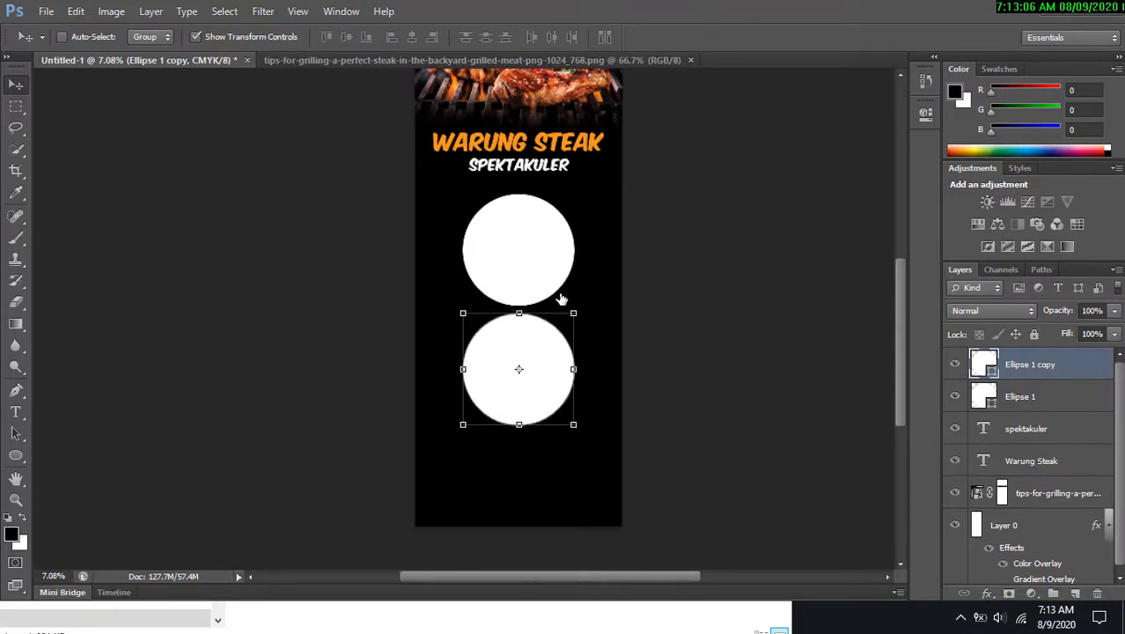
key(Down)
key(Down)
key(Down)
key(Down)
key(Down)
key(Down)
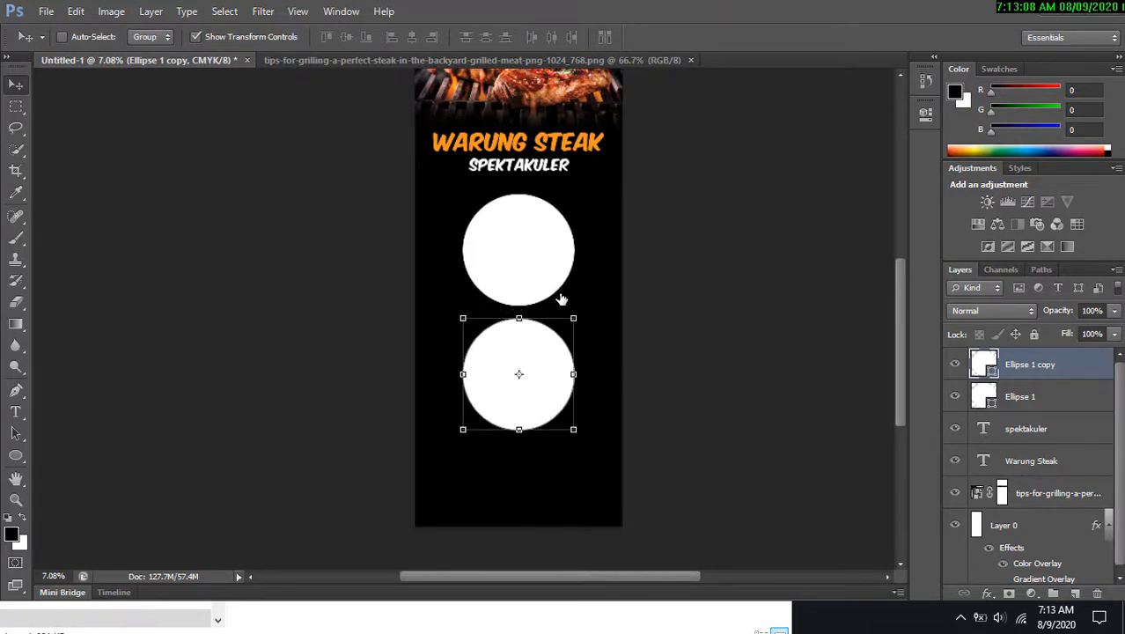
Scale both circles together down to about 84%.
shift+click(1033, 399)
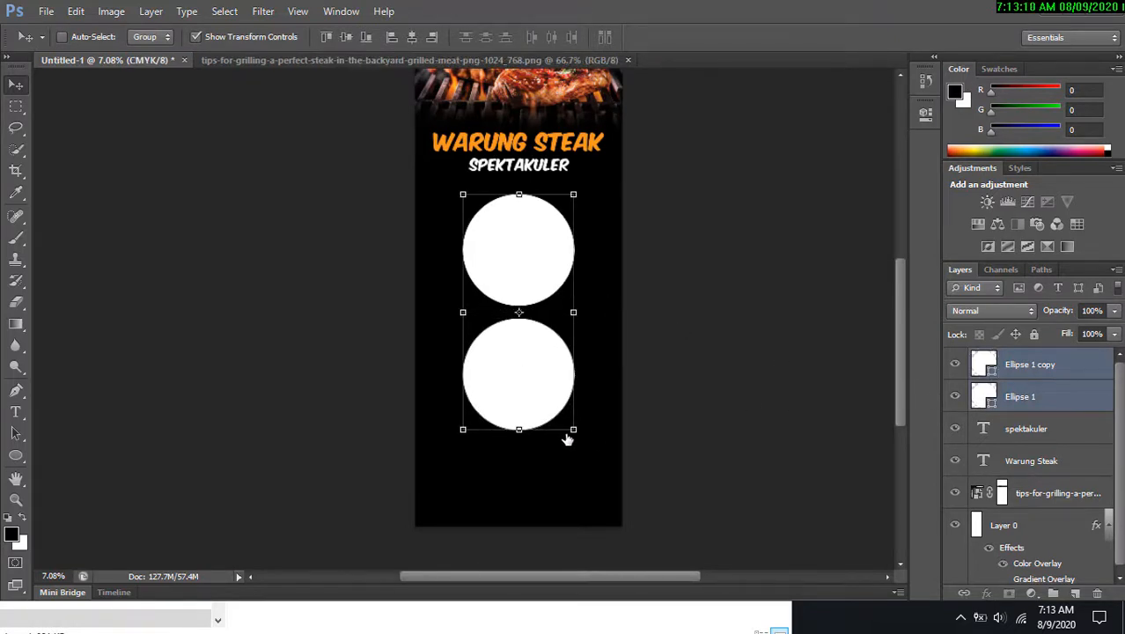
drag(568, 438, 557, 393)
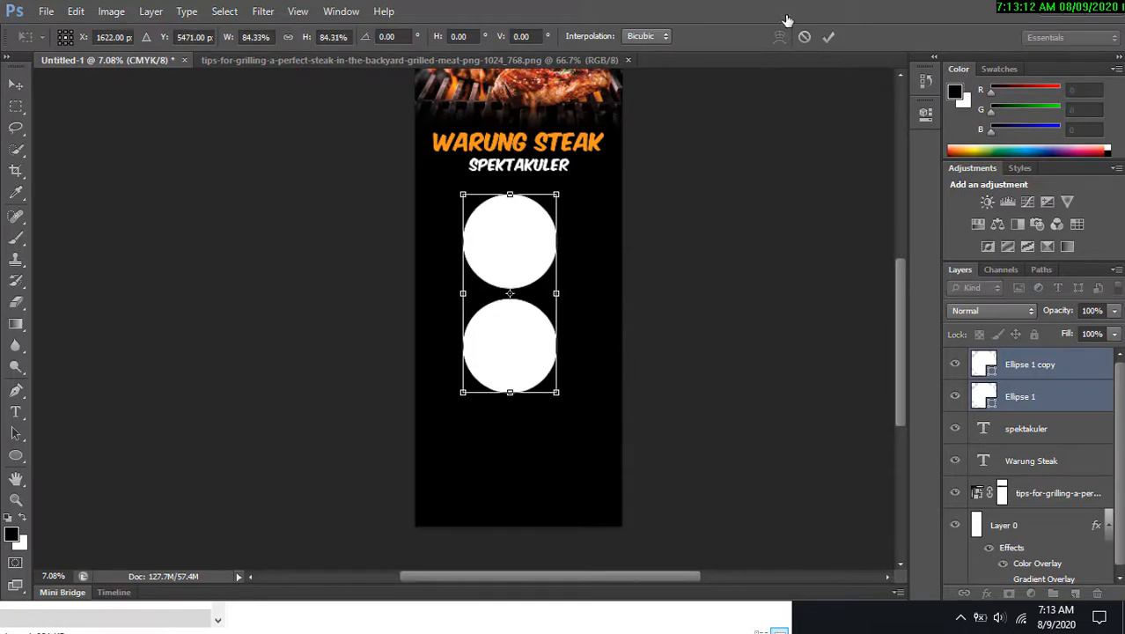
click(831, 37)
Duplicate the lower circle and move the copy down to make a third circle beneath it.
click(1064, 397)
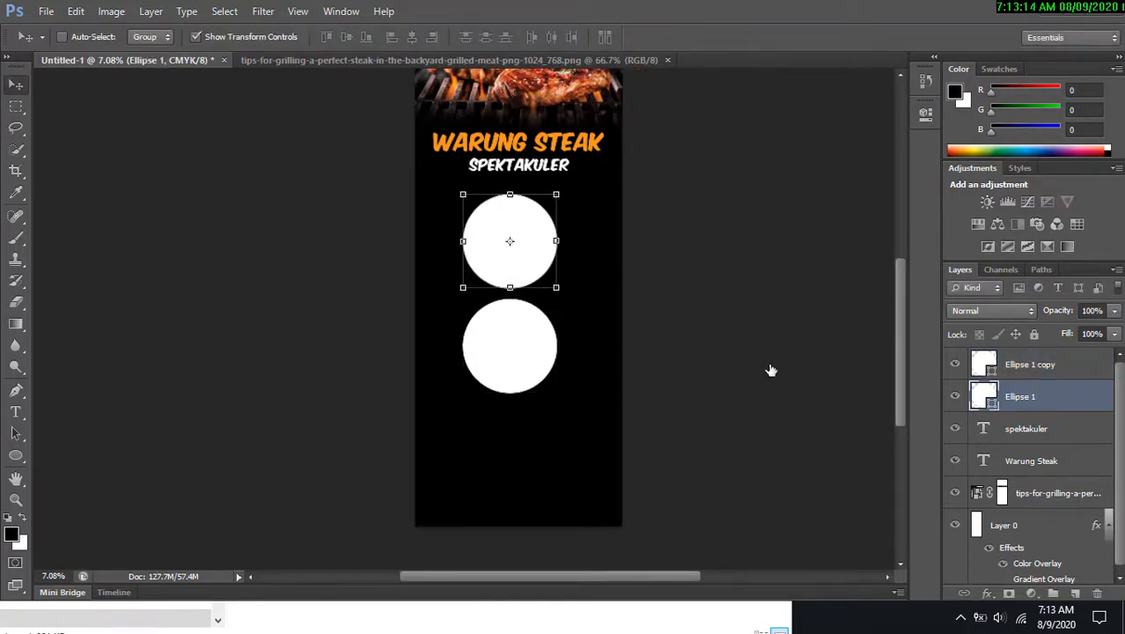
click(1030, 365)
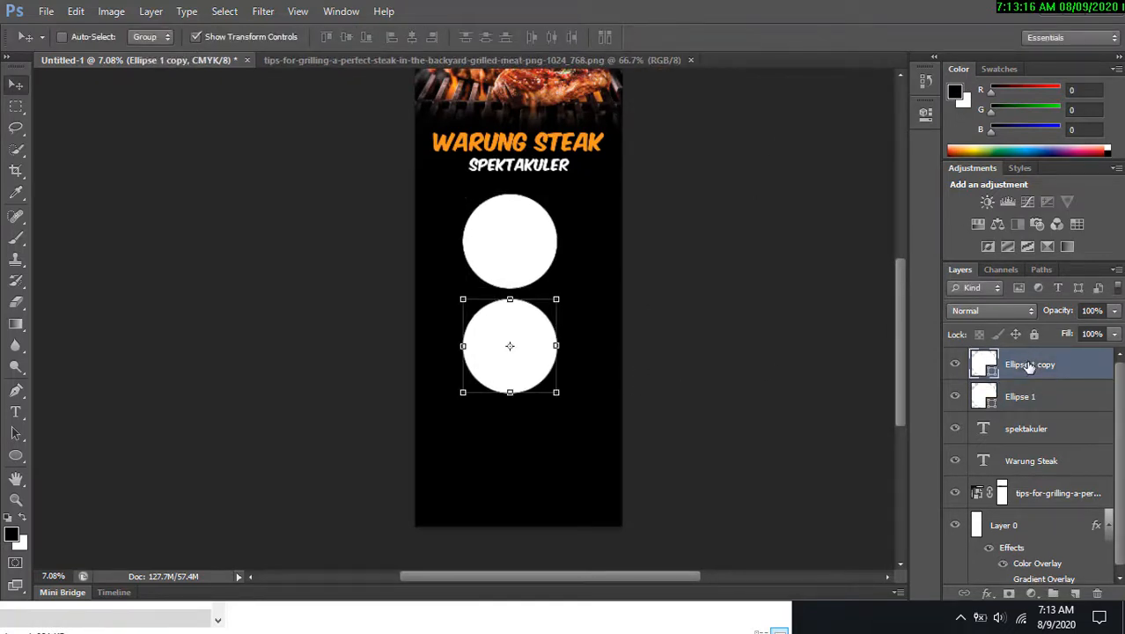
key(ctrl+j)
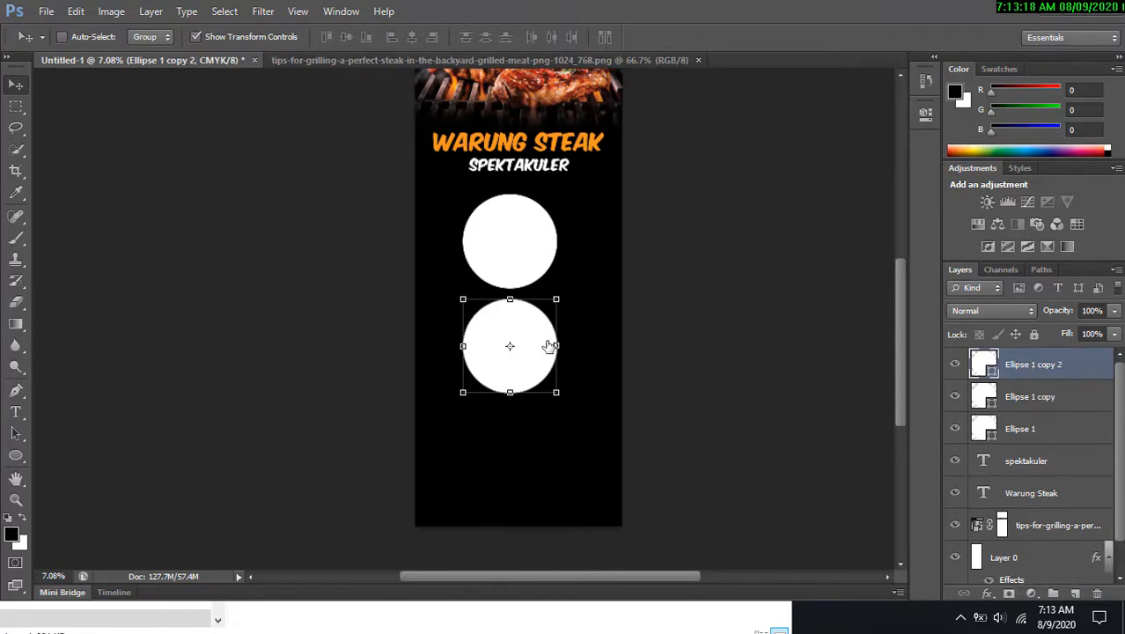
drag(548, 346, 549, 440)
key(Down)
key(Down)
key(Down)
key(Down)
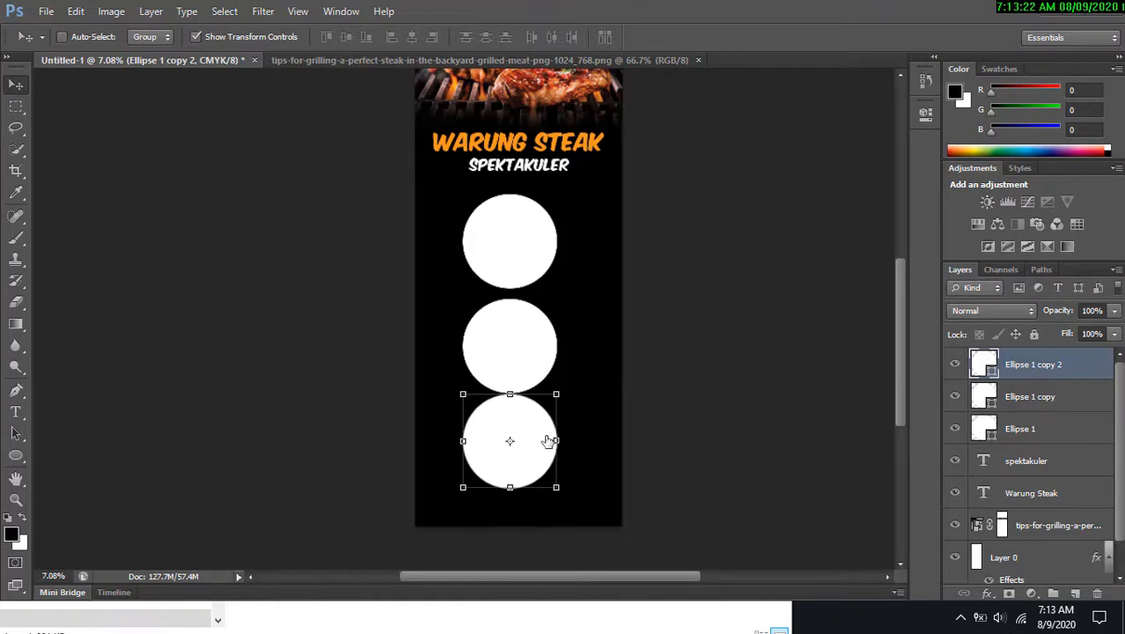
key(Down)
key(Down)
key(Down)
key(Down)
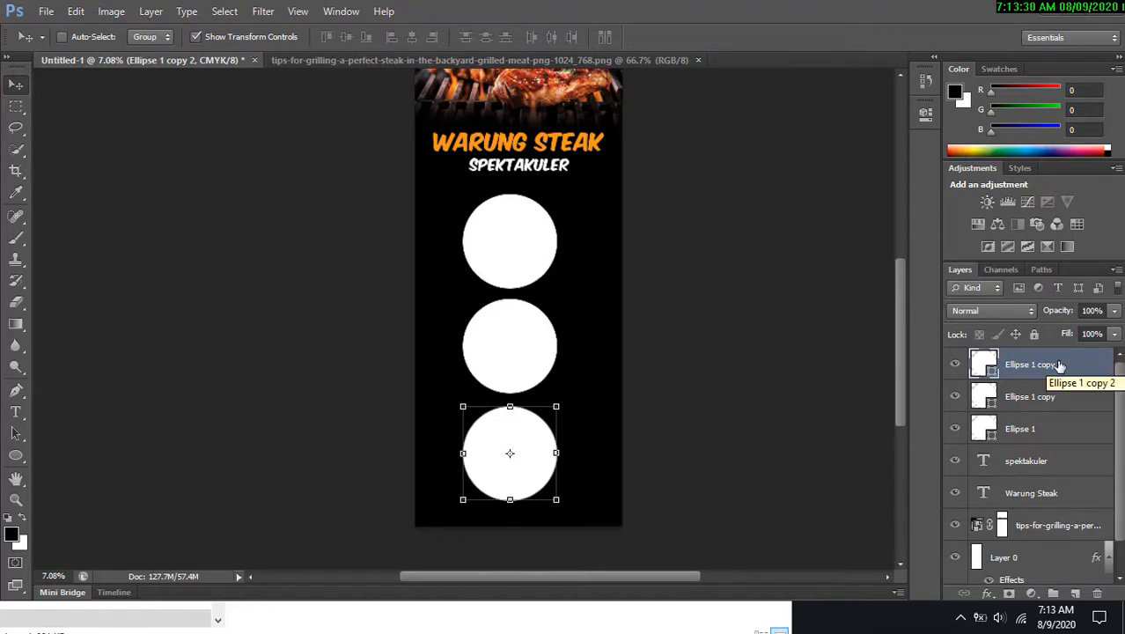
Shift all three circles slightly up and right, then group their layers.
shift+click(1051, 425)
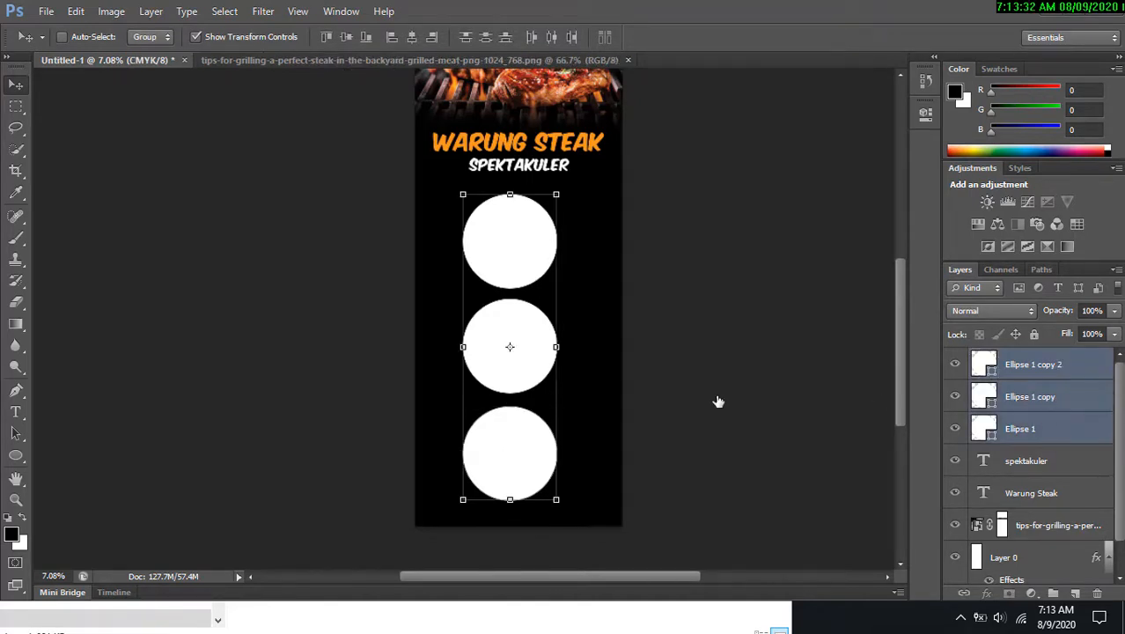
drag(508, 251, 515, 243)
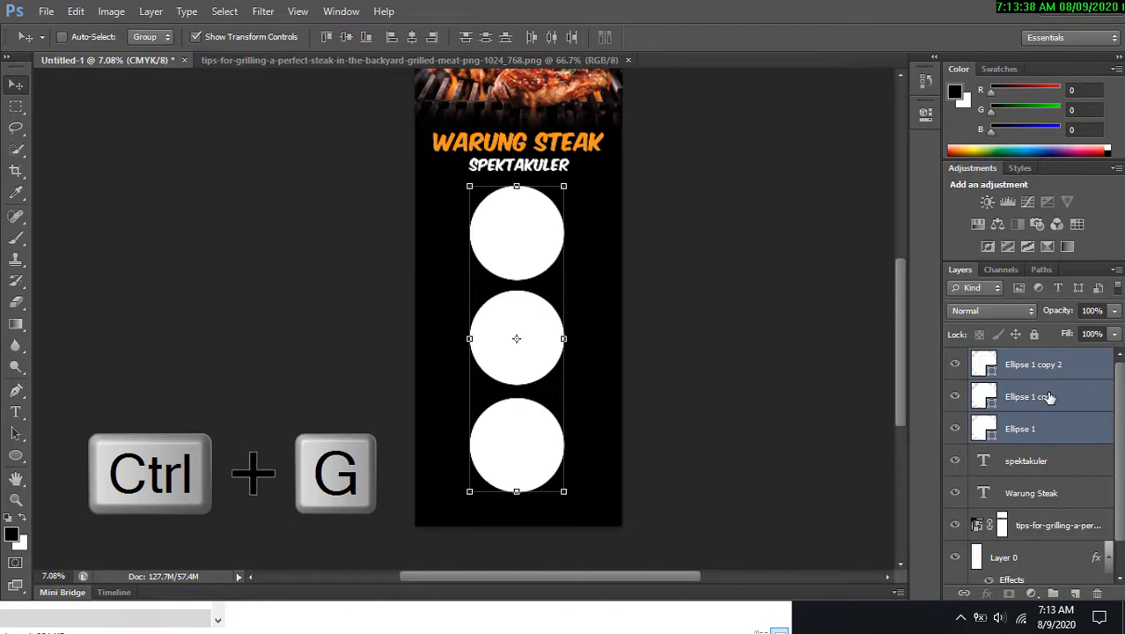
key(ctrl+g)
Centre the circle group horizontally on the canvas.
key(ctrl+a)
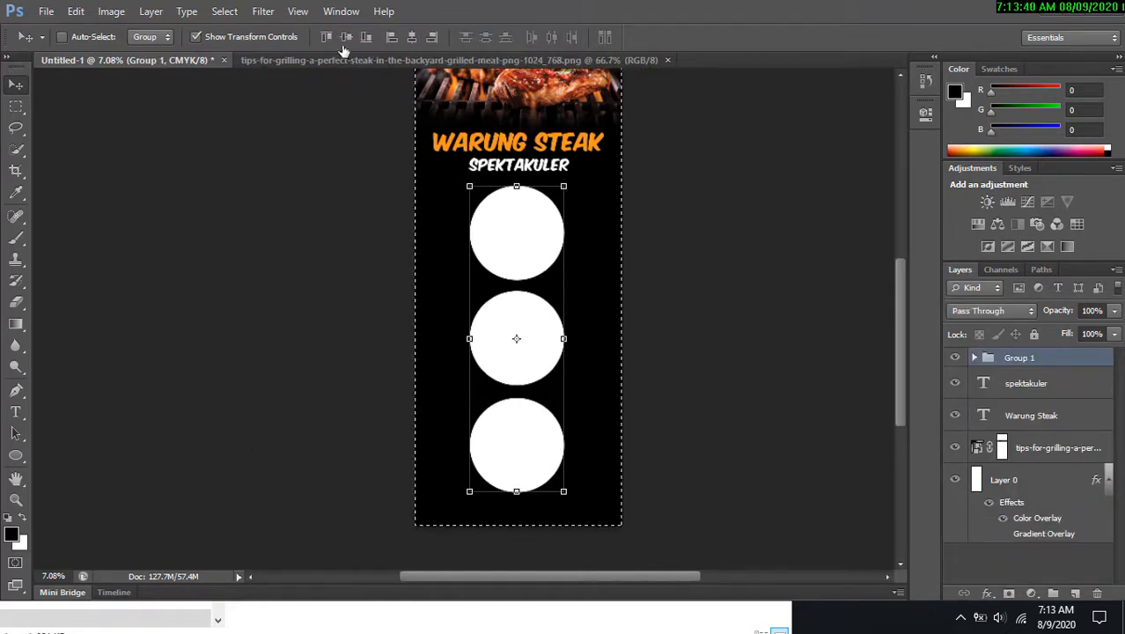
click(412, 36)
key(ctrl+d)
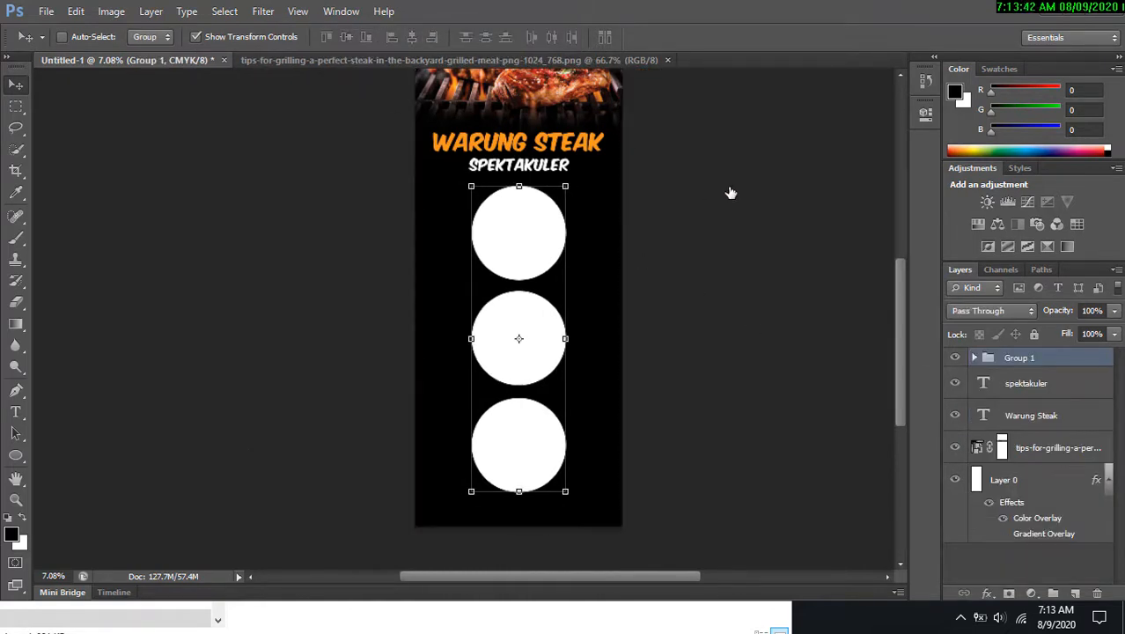
Place the unnamed.jpg steak photo above the top circle's layer, over the top circle, scaled to about 115%.
right_click(546, 211)
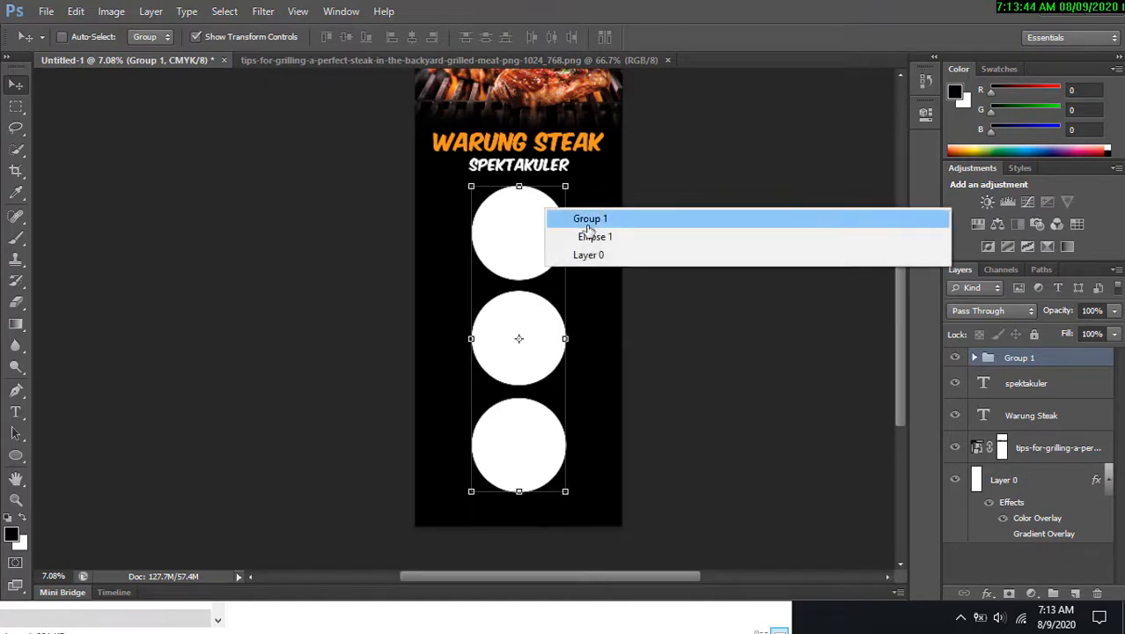
click(596, 237)
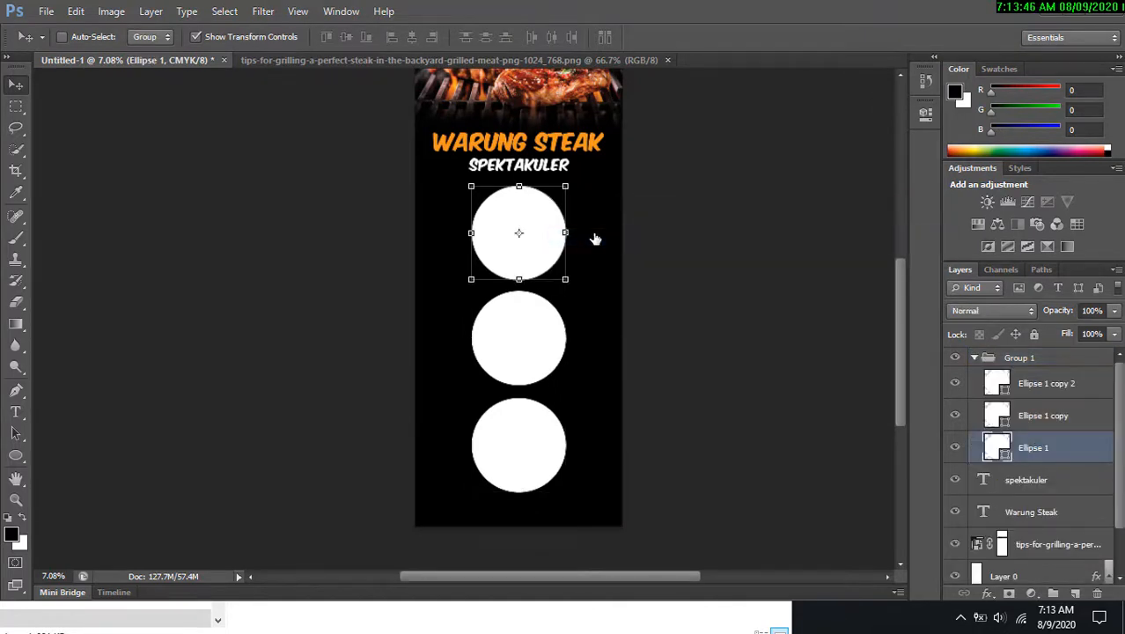
mouse_move(456, 602)
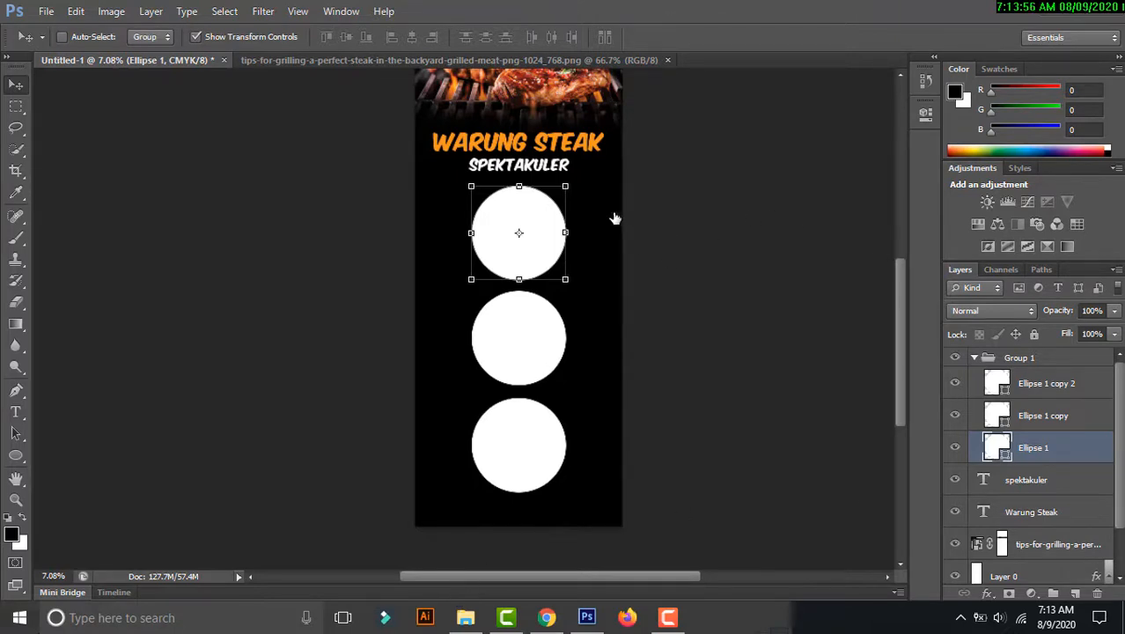
click(466, 621)
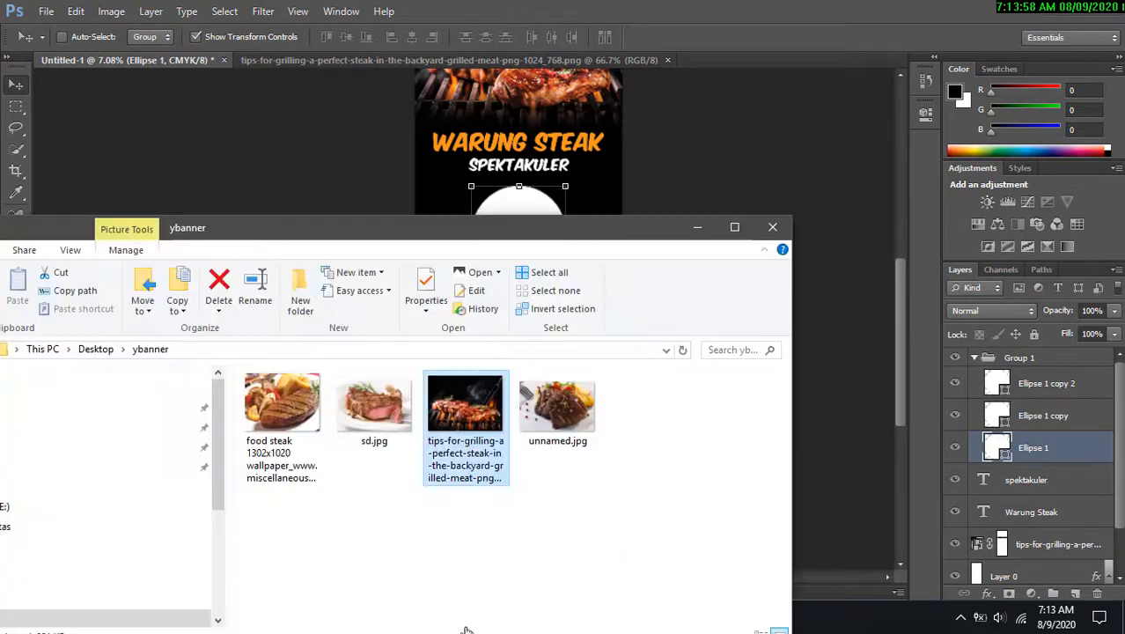
click(261, 425)
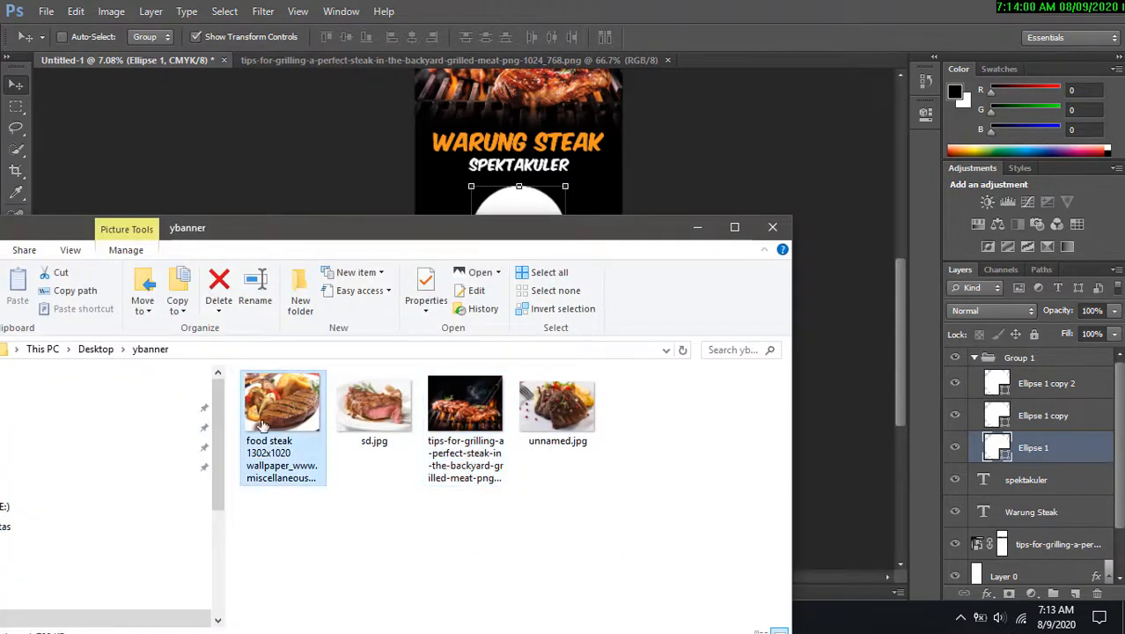
drag(574, 455, 509, 183)
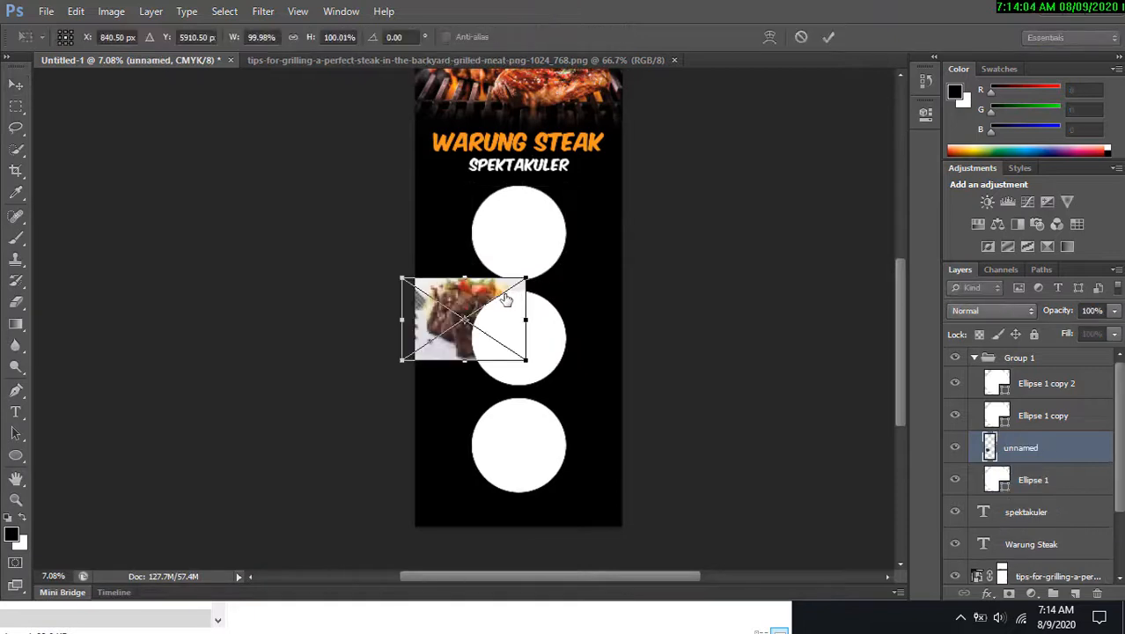
drag(506, 300, 545, 206)
drag(572, 278, 590, 291)
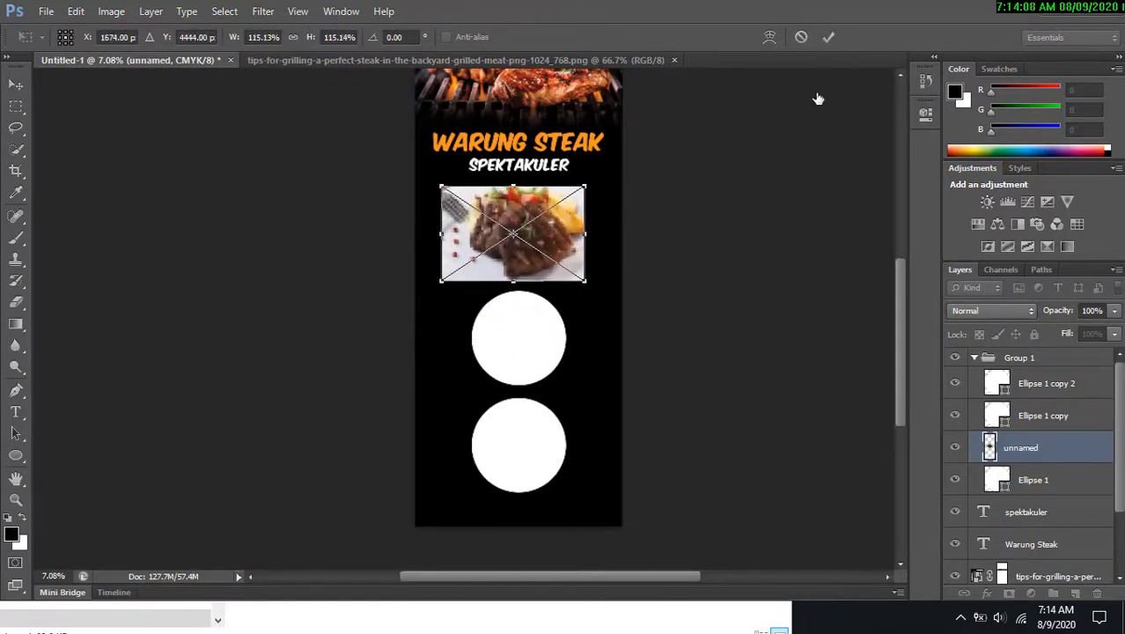
click(828, 38)
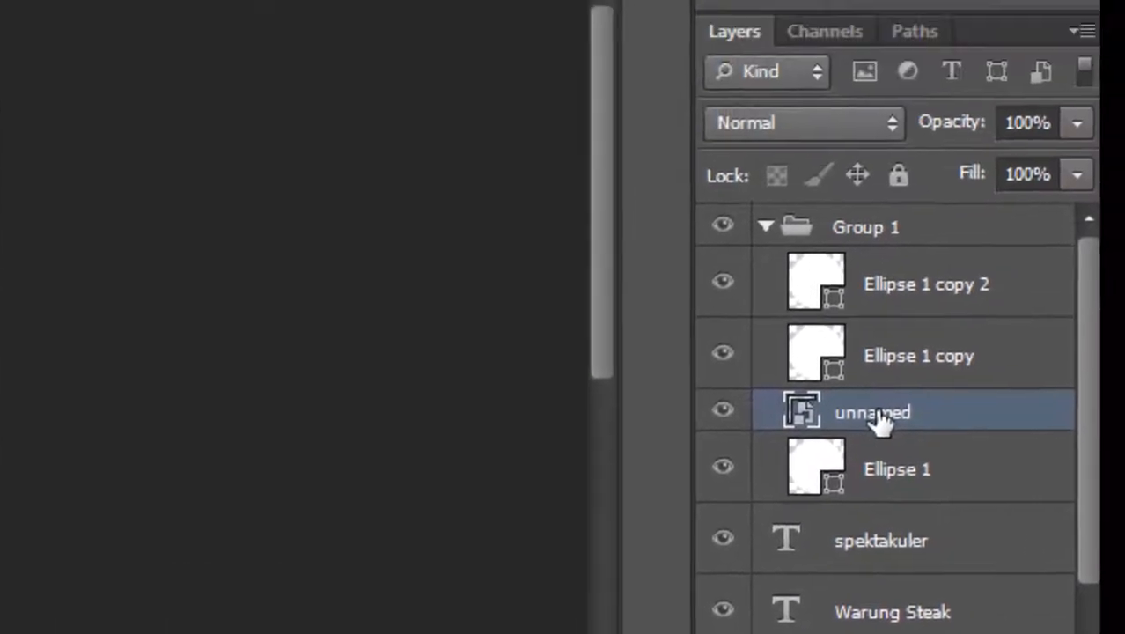
Clip the steak photo into the top circle and select the middle circle's layer.
right_click(881, 423)
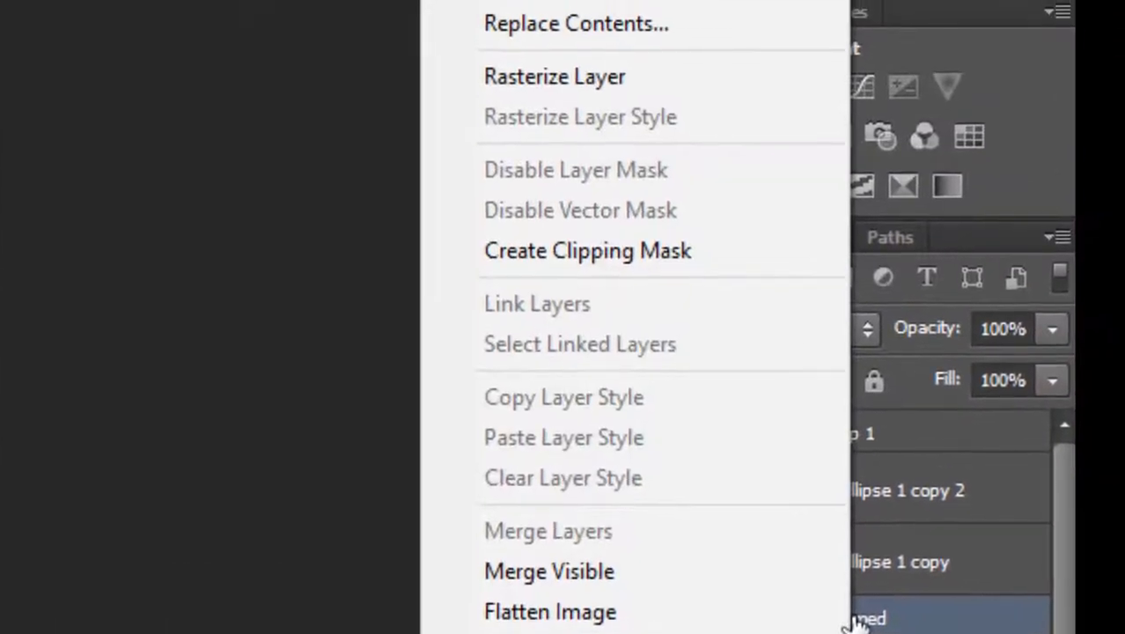
click(712, 250)
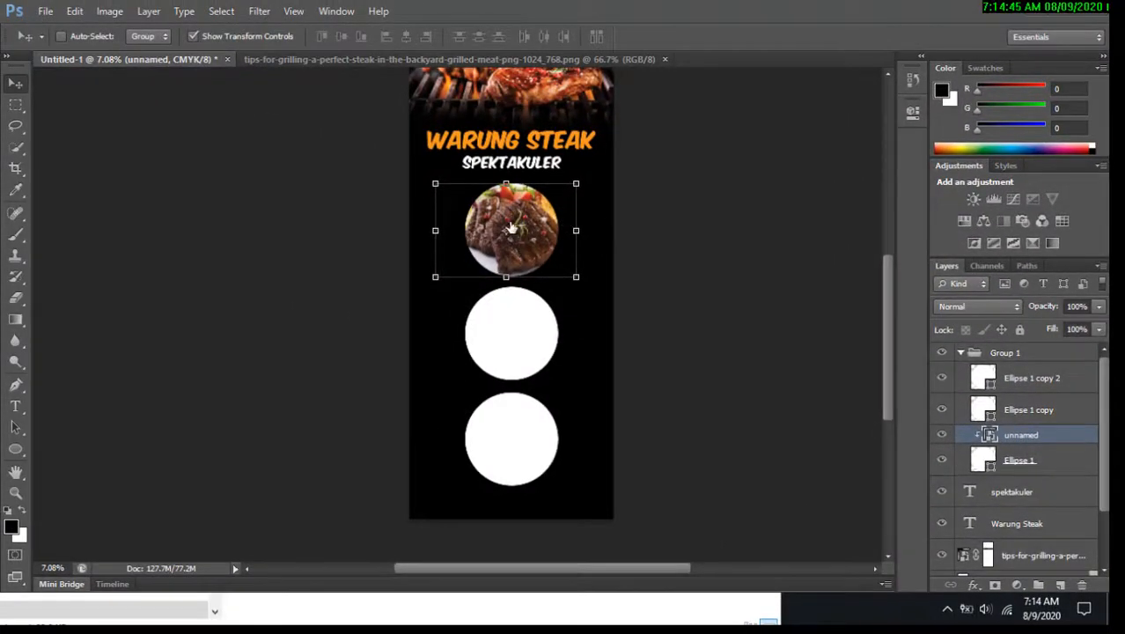
right_click(544, 337)
click(550, 354)
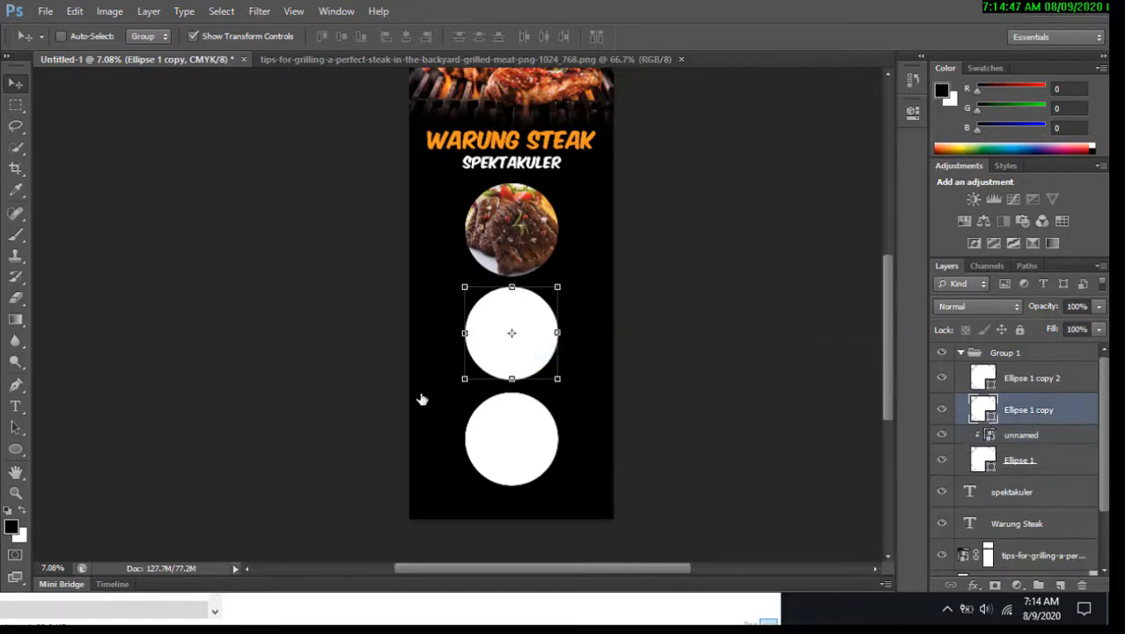
Place the sd.jpg steak photo from the ybanner folder above the middle circle's layer, scaled to about 20%.
click(770, 621)
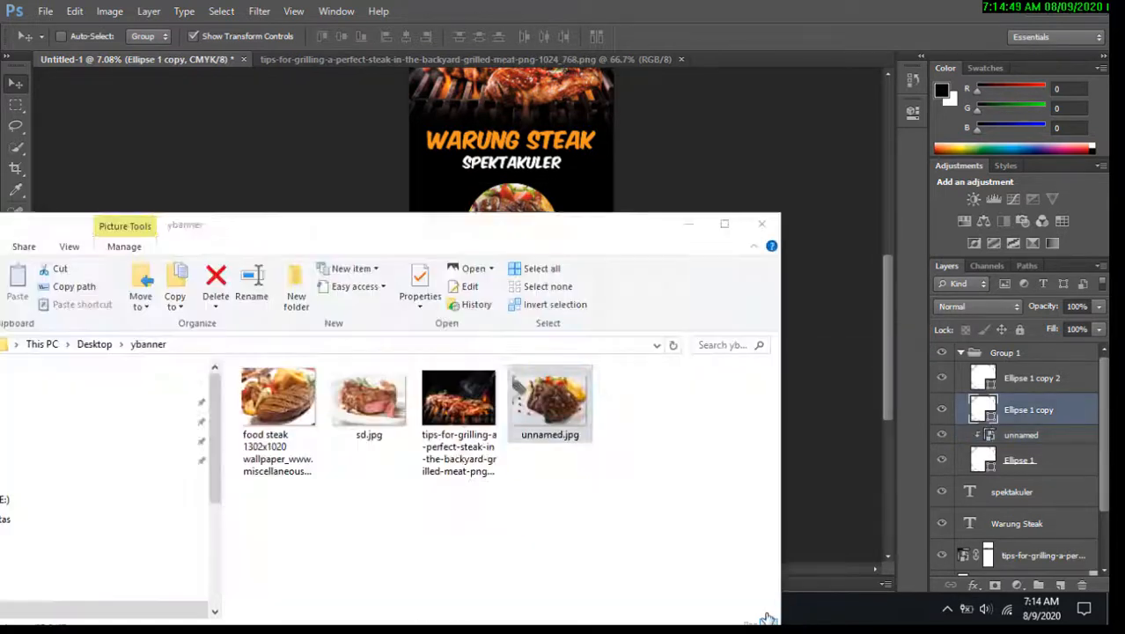
click(385, 421)
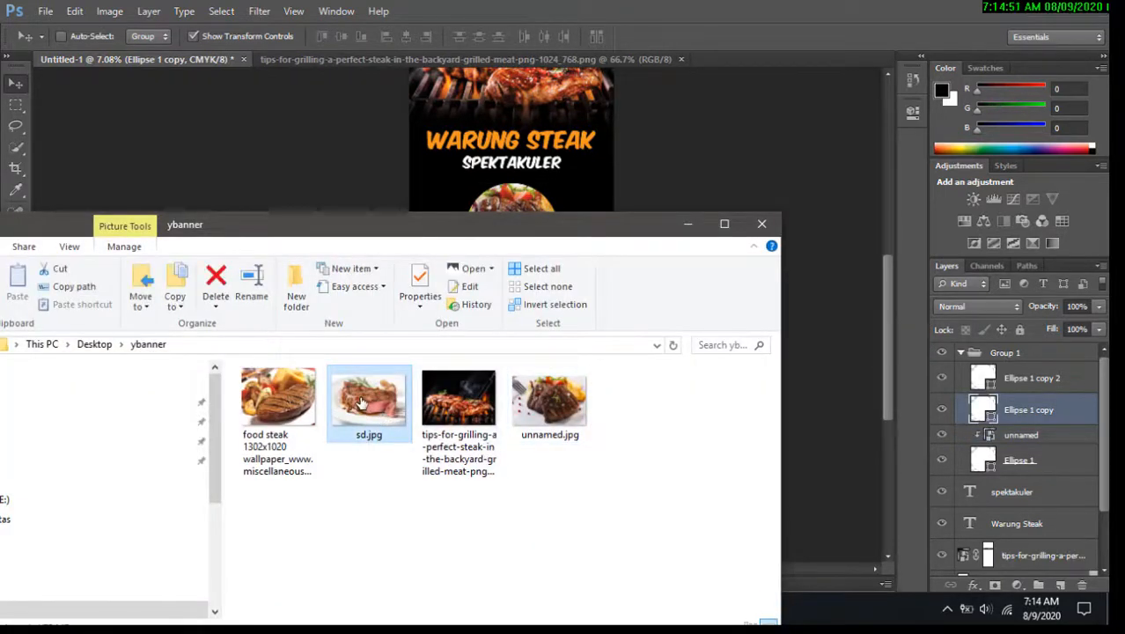
drag(360, 404, 598, 167)
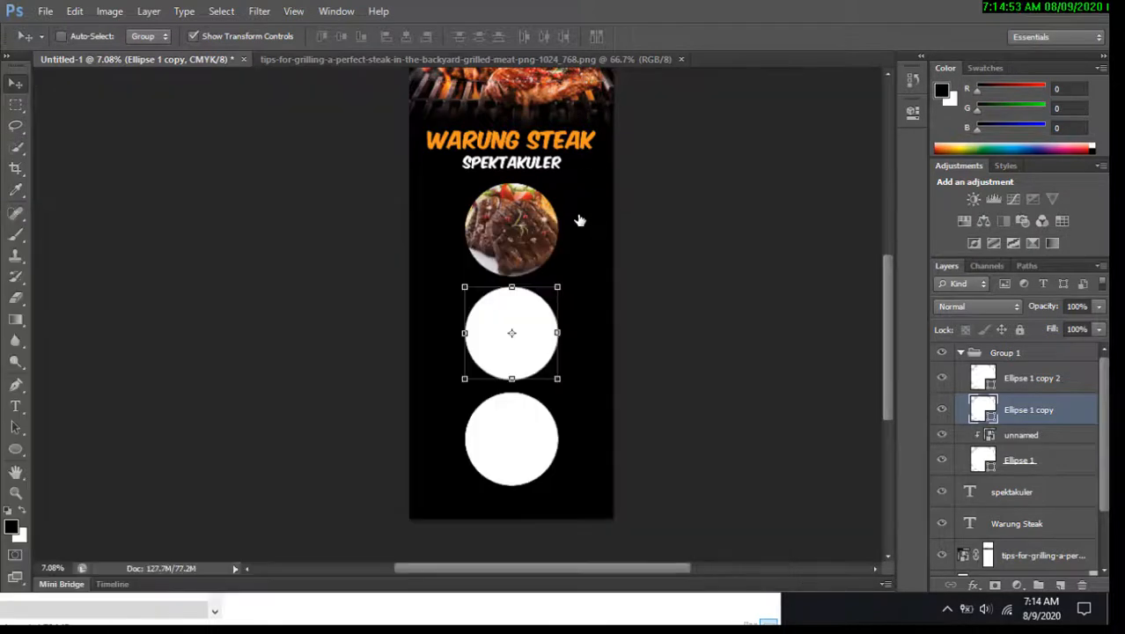
drag(499, 299, 557, 309)
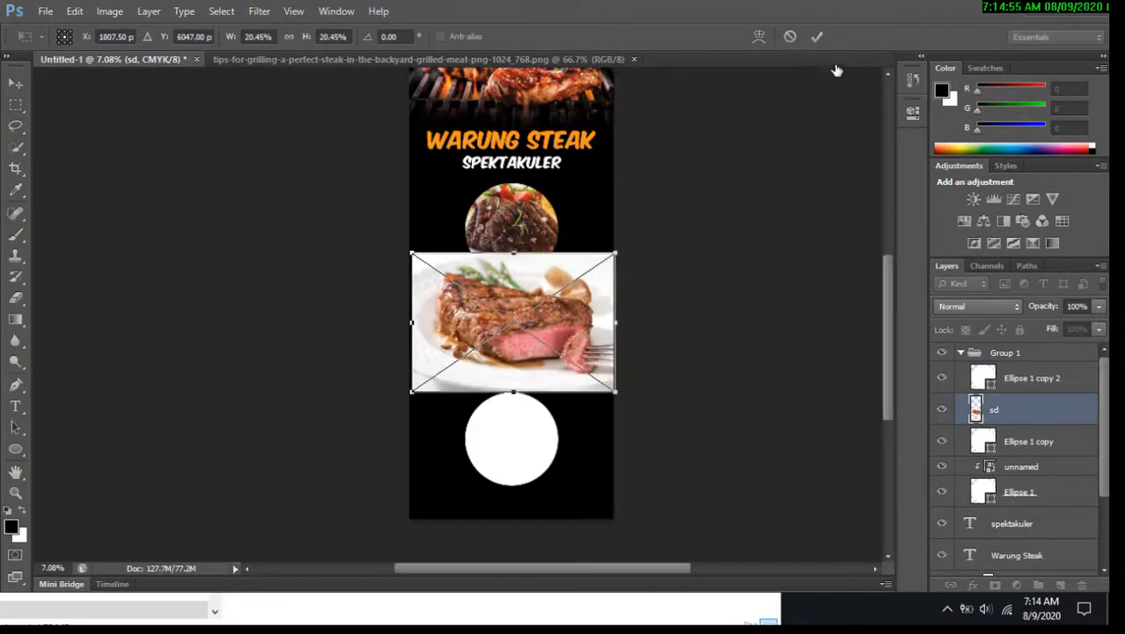
click(821, 37)
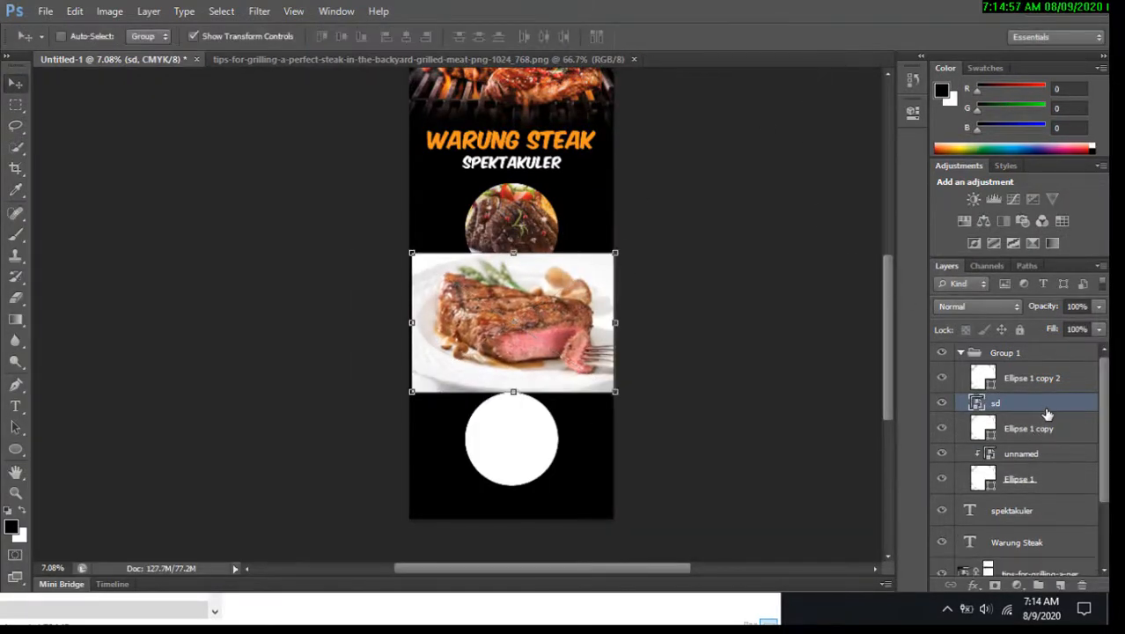
Clip the sd photo into the middle circle and scale it down to about 14.77% over the circle.
right_click(1048, 410)
click(962, 271)
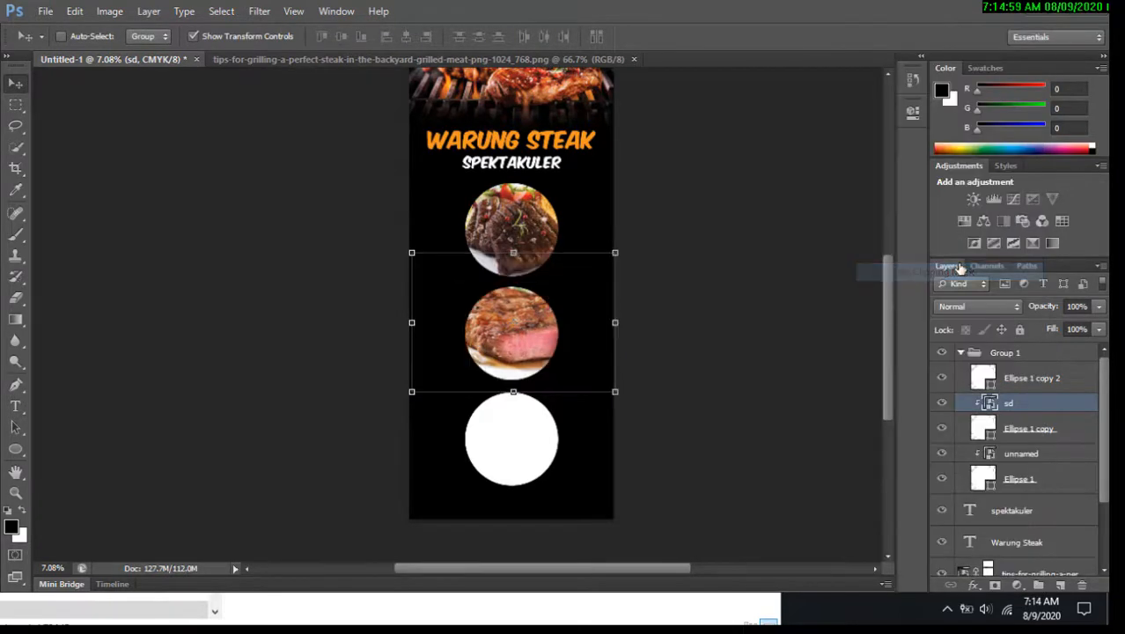
drag(614, 258, 569, 314)
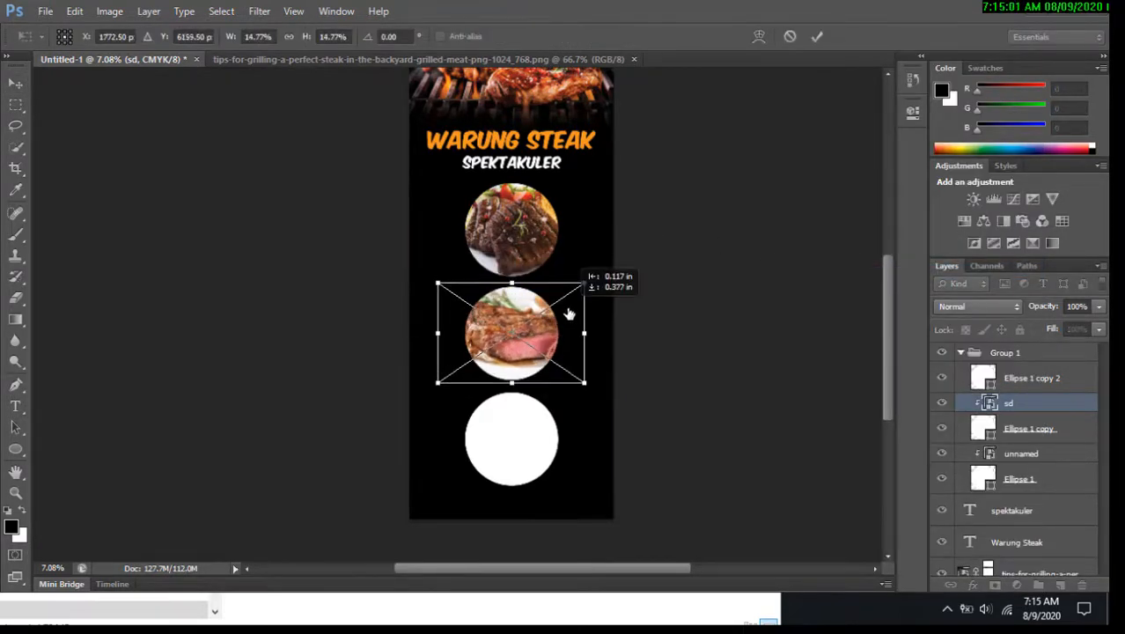
click(816, 36)
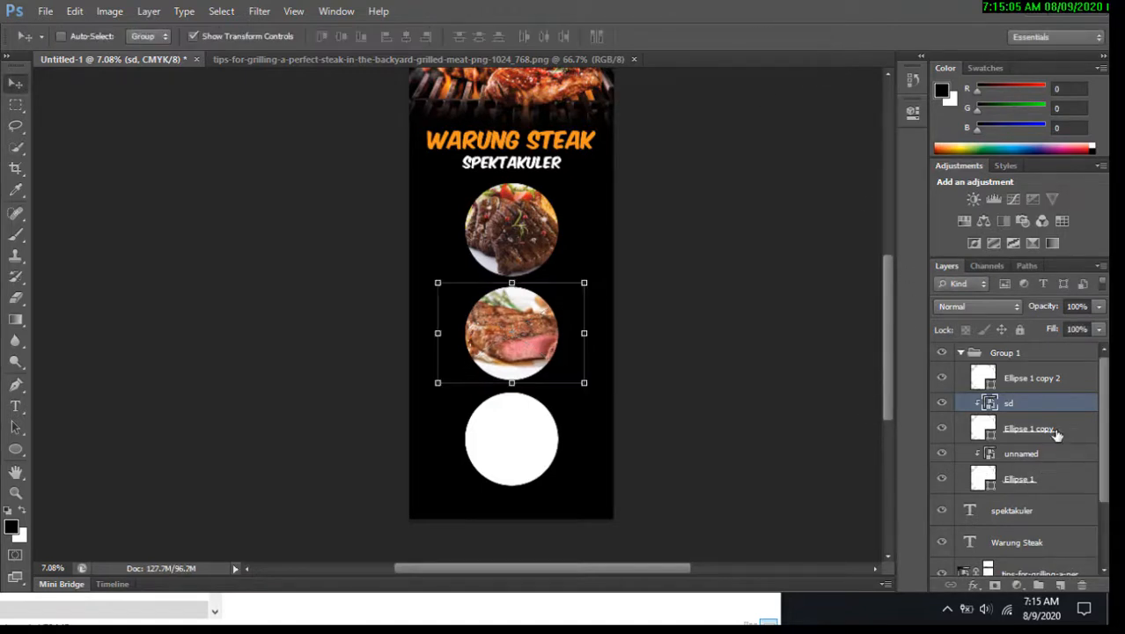
Place the food steak 1302x1020 photo above the bottom circle's layer, over the bottom circle.
click(1036, 381)
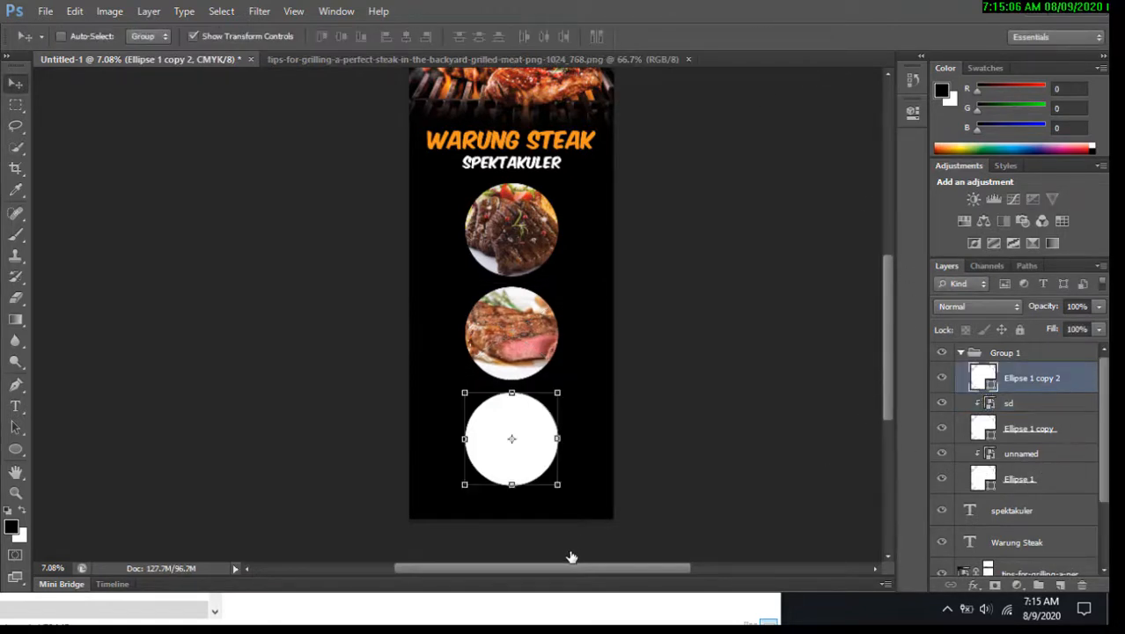
click(715, 611)
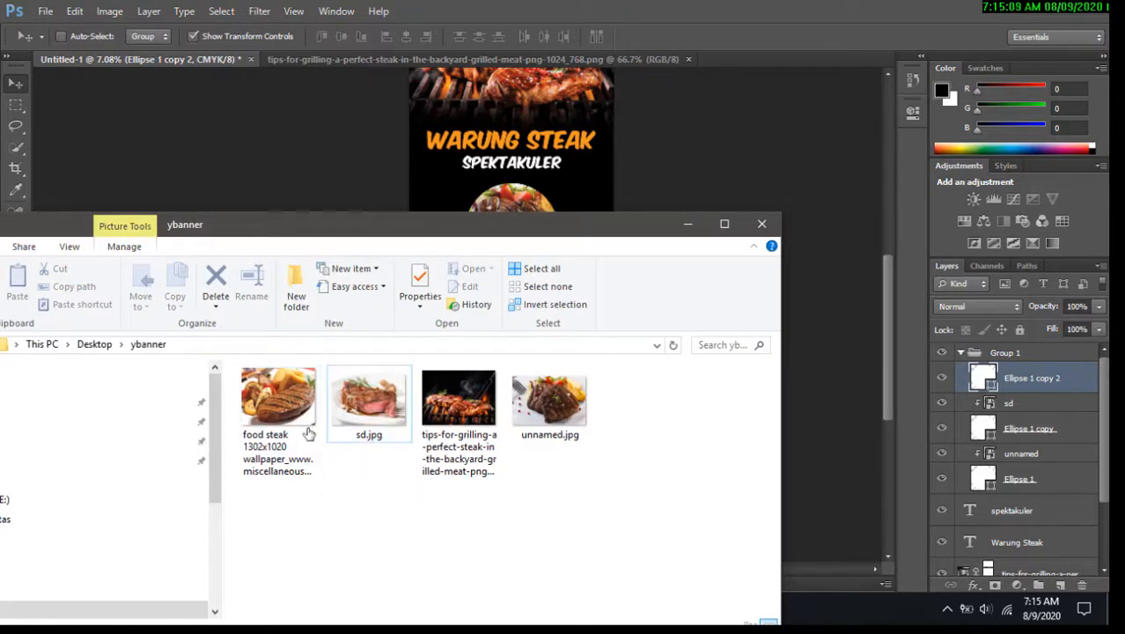
drag(294, 423, 551, 183)
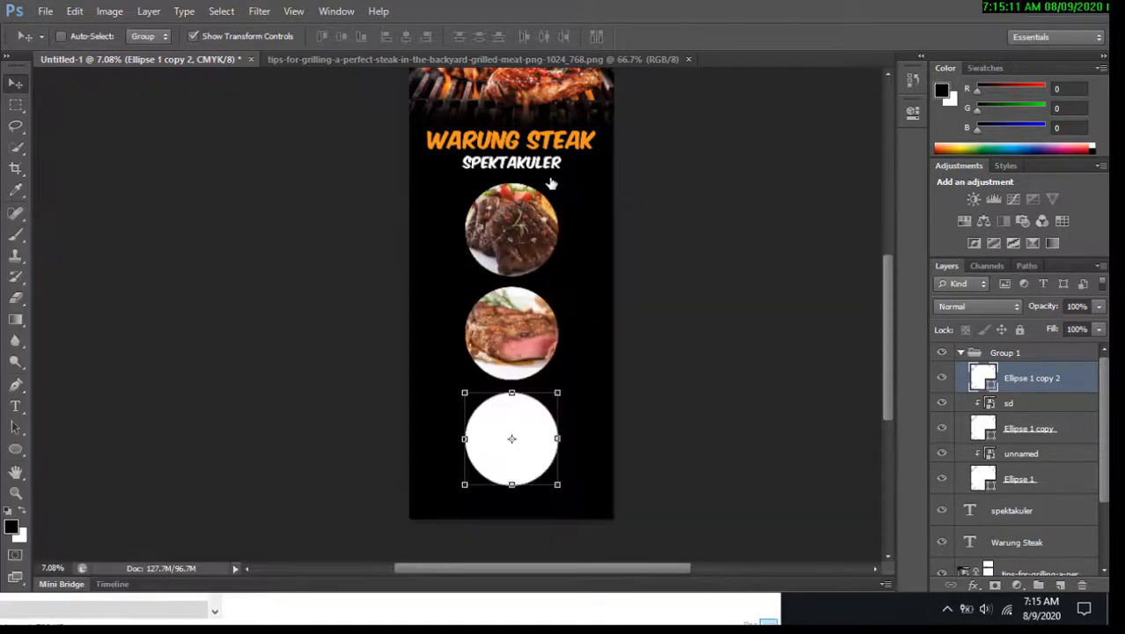
drag(527, 249, 566, 344)
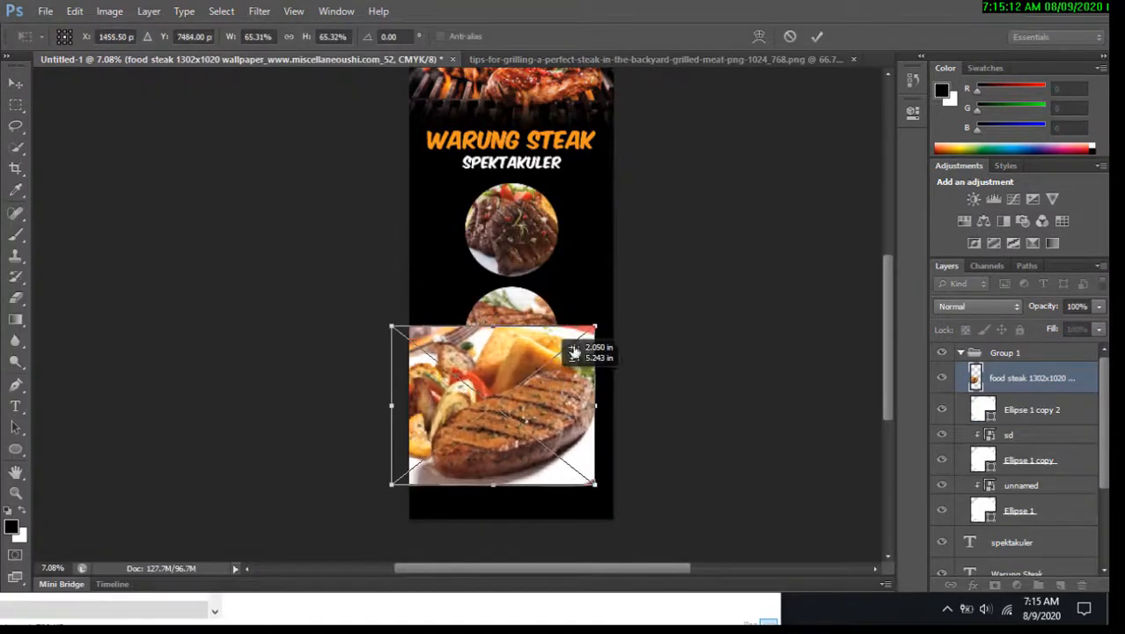
click(818, 37)
Clip the food steak photo into the bottom circle, then scale and position it to fill the circle.
right_click(1032, 375)
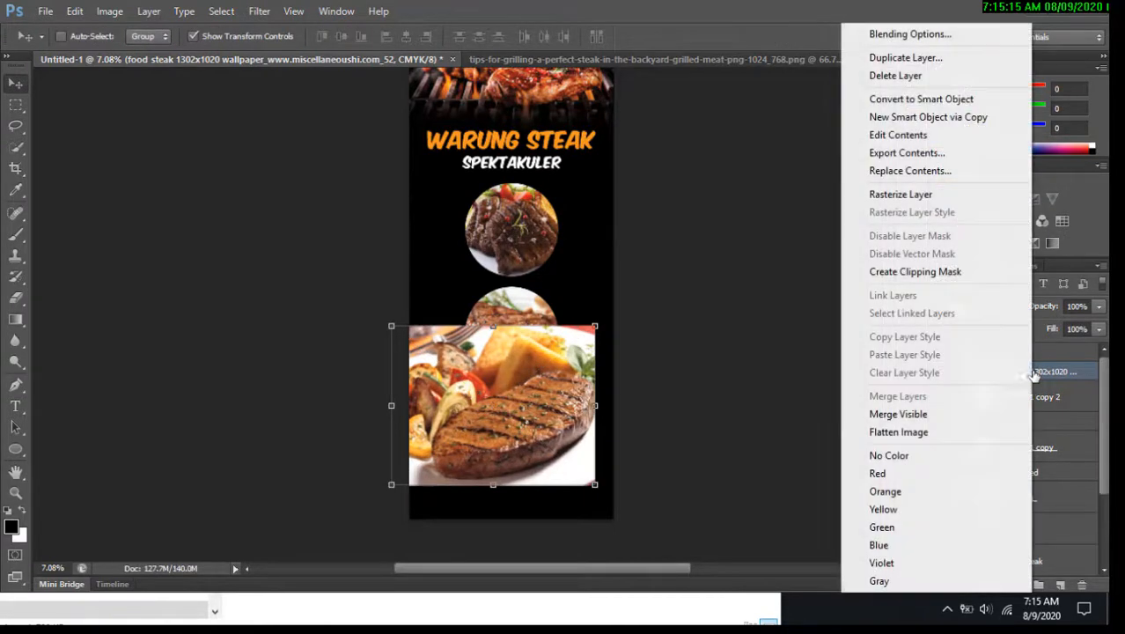
click(957, 273)
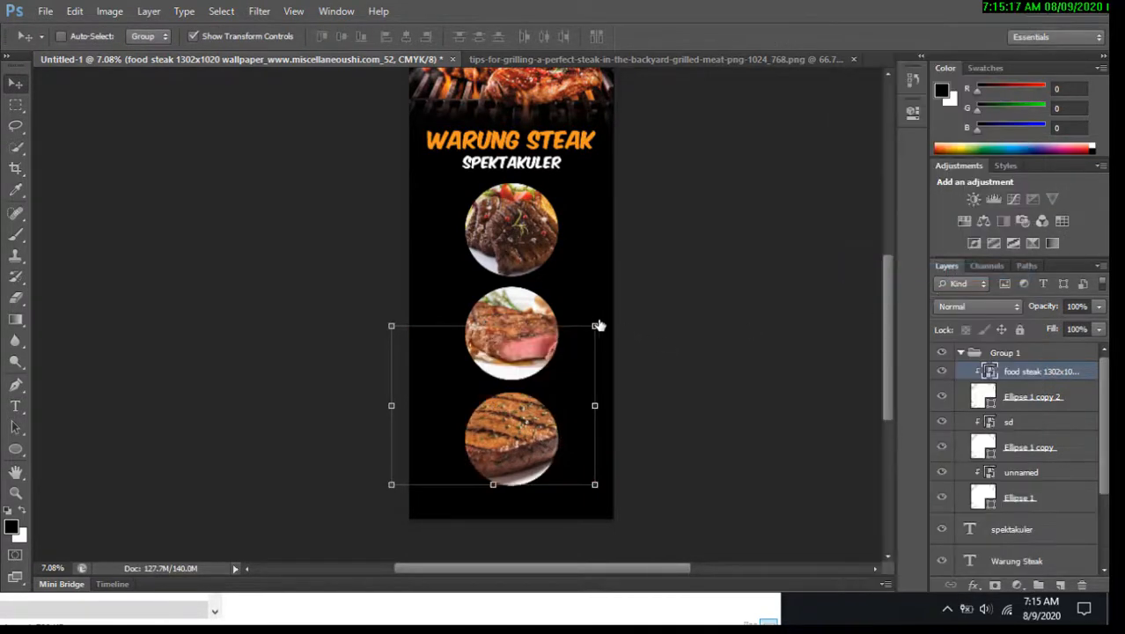
drag(598, 326, 542, 421)
drag(508, 456, 540, 440)
drag(574, 401, 578, 394)
click(821, 37)
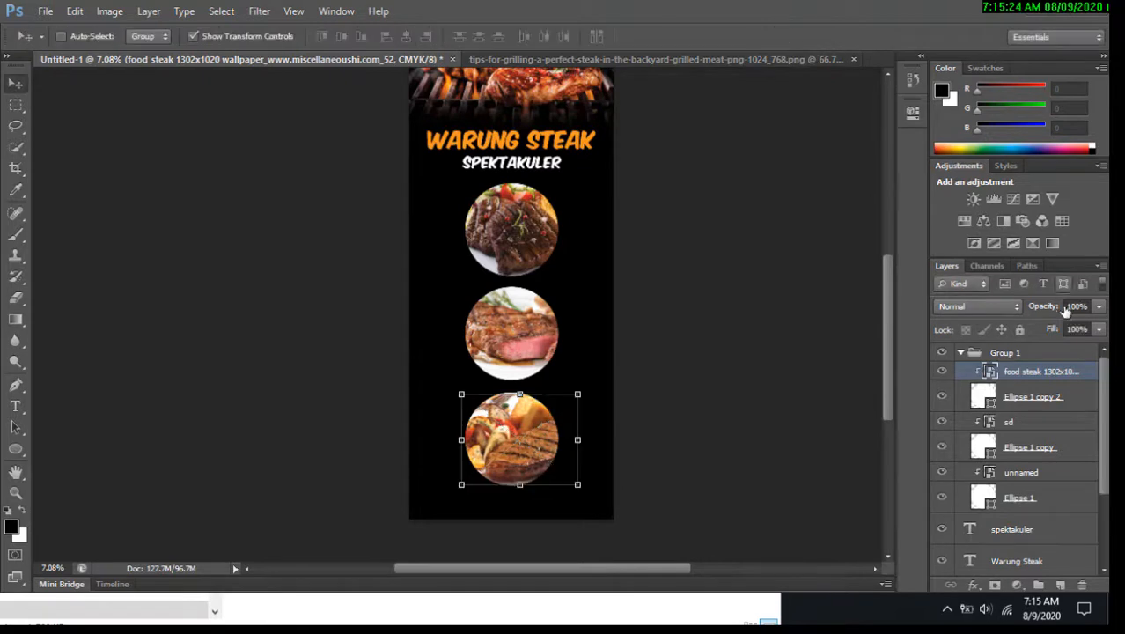
Move the collapsed circle group slightly down and centre it horizontally on the canvas.
click(962, 353)
drag(539, 209, 540, 216)
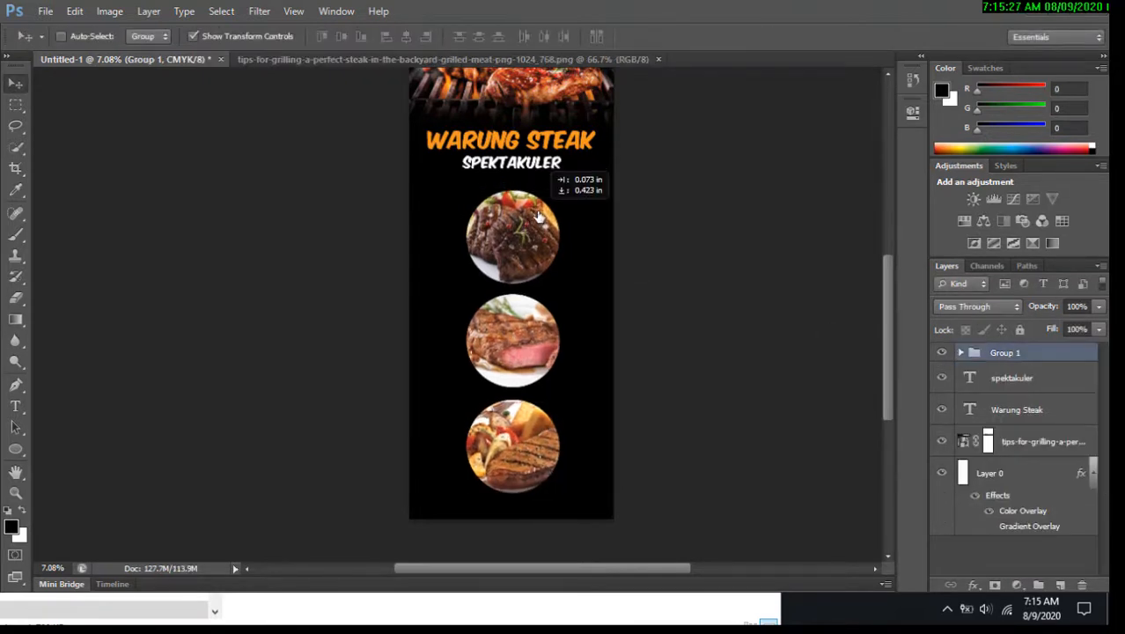
key(ctrl+a)
click(407, 36)
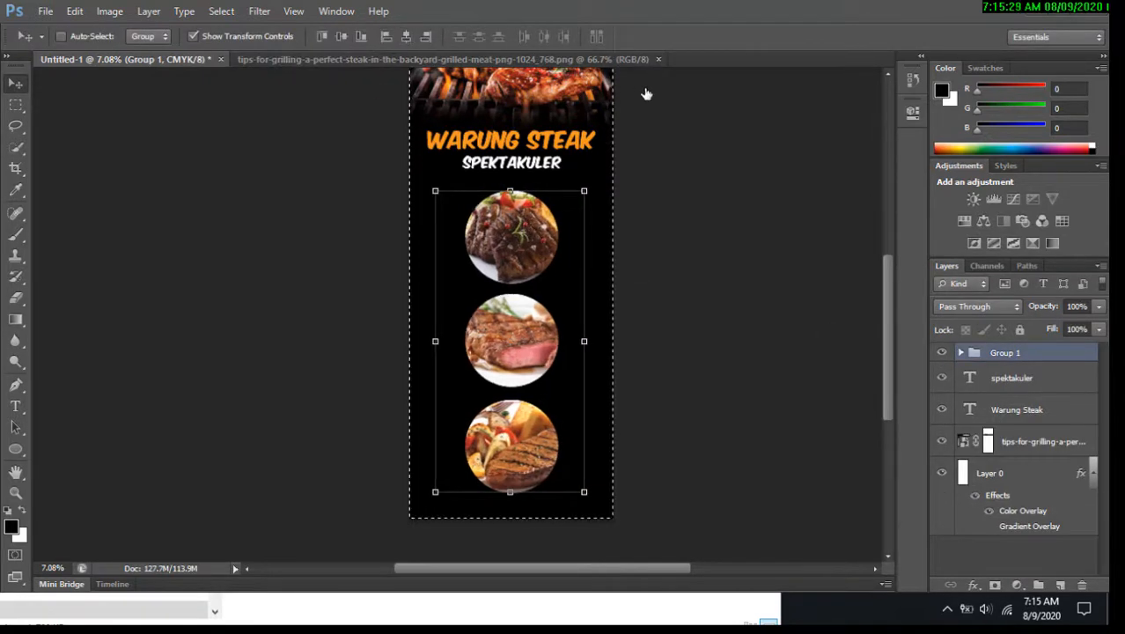
key(ctrl+d)
Draw a thin full-width rectangle strip along the bottom edge of the banner.
key(x)
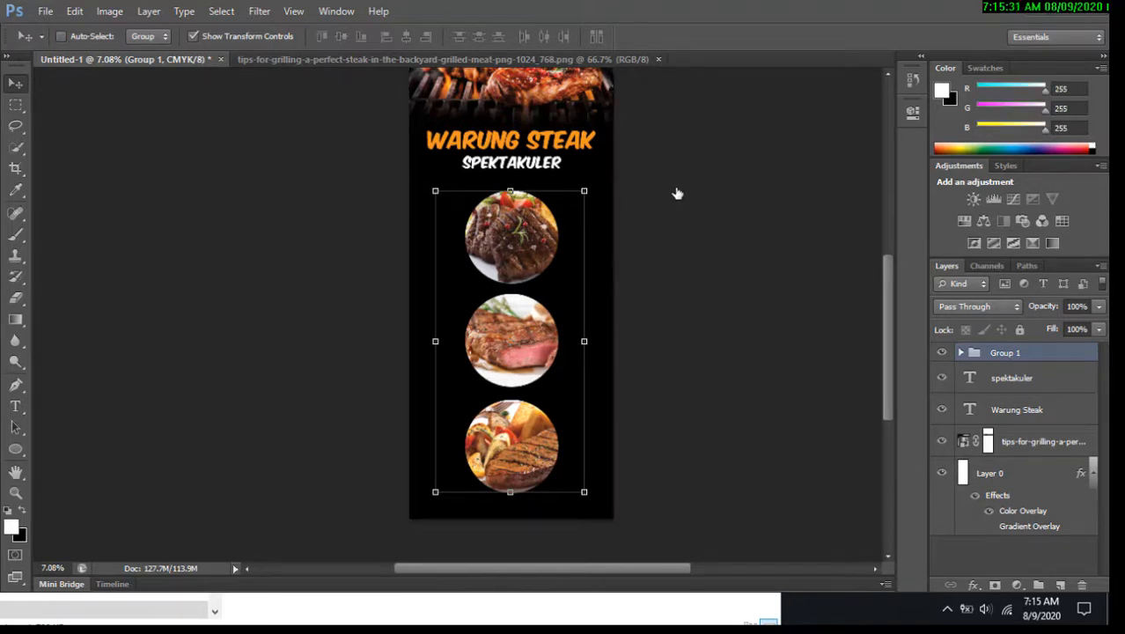
alt+click(666, 202)
alt+click(658, 212)
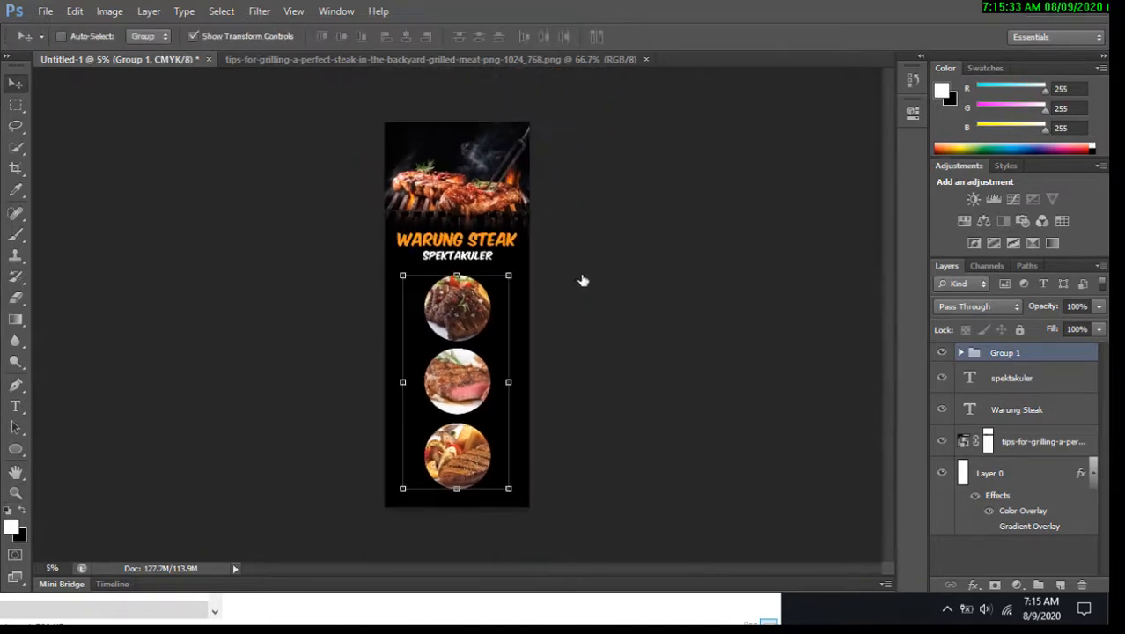
key(z)
drag(397, 335, 503, 288)
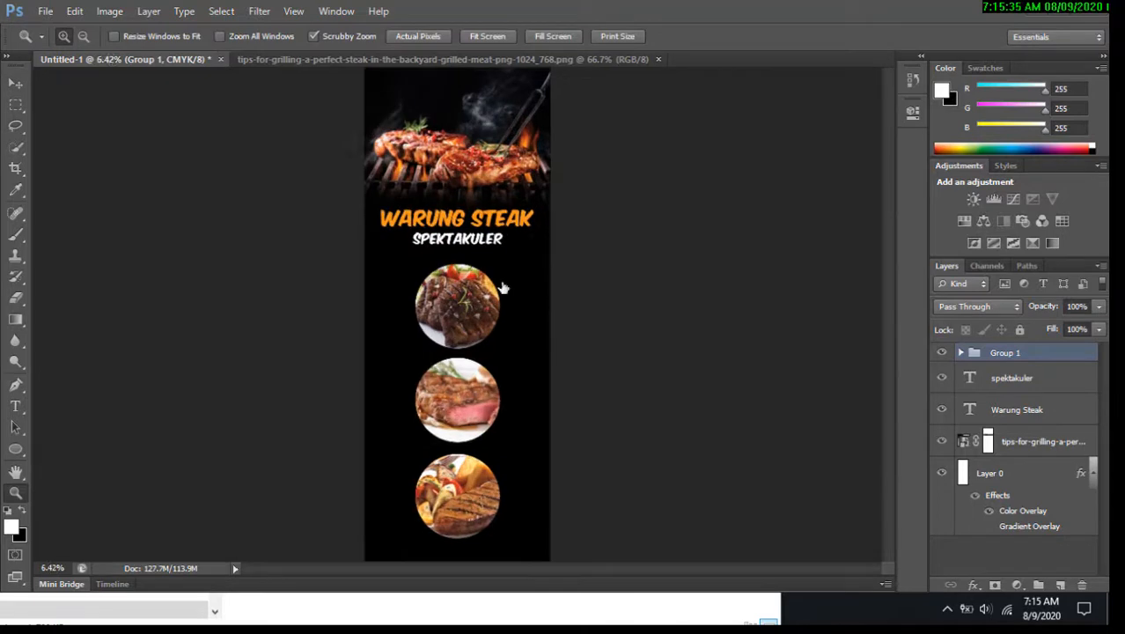
drag(433, 303, 480, 344)
drag(480, 343, 526, 244)
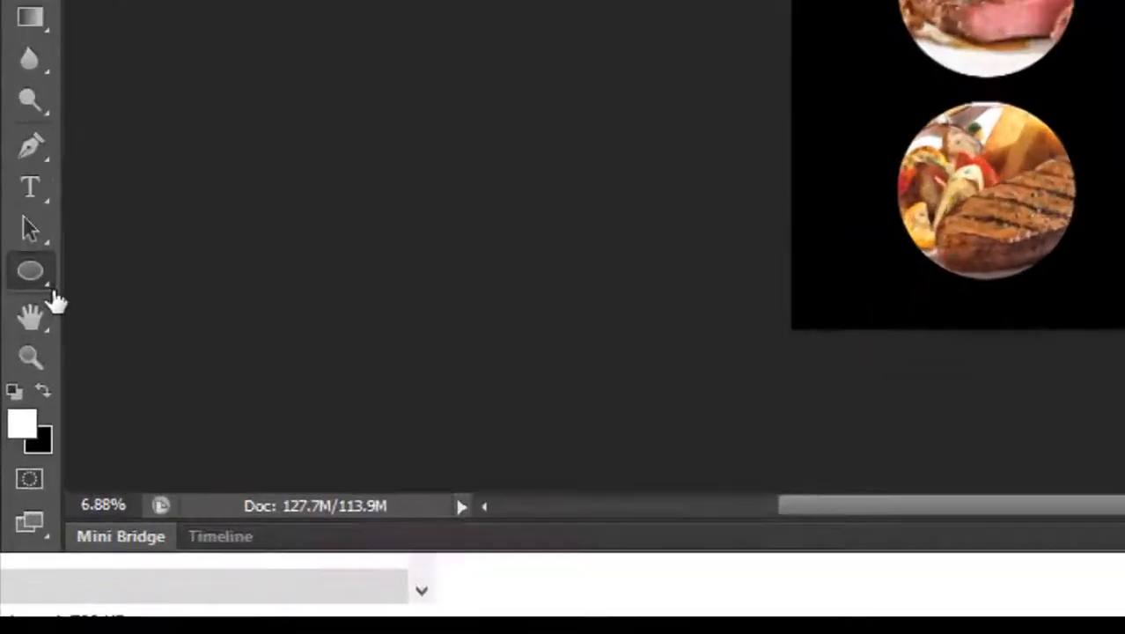
click(21, 455)
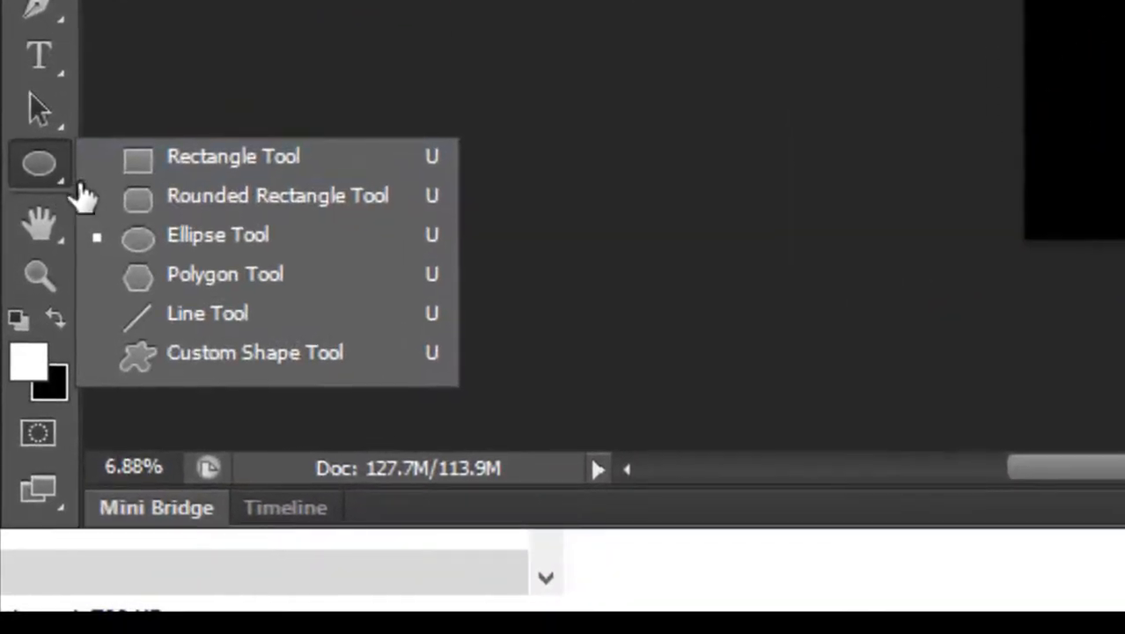
click(173, 179)
mouse_move(426, 497)
mouse_down()
mouse_move(848, 628)
mouse_move(954, 582)
mouse_move(933, 519)
mouse_up()
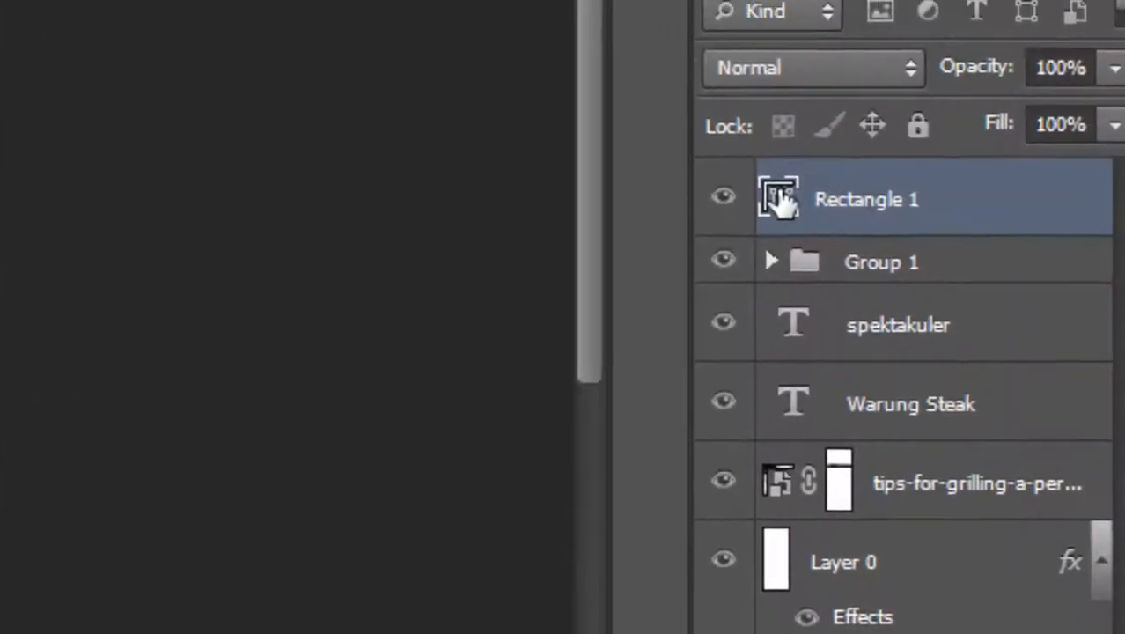
Set the rectangle's fill colour to orange f8951d and nudge the strip up slightly.
double_click(779, 199)
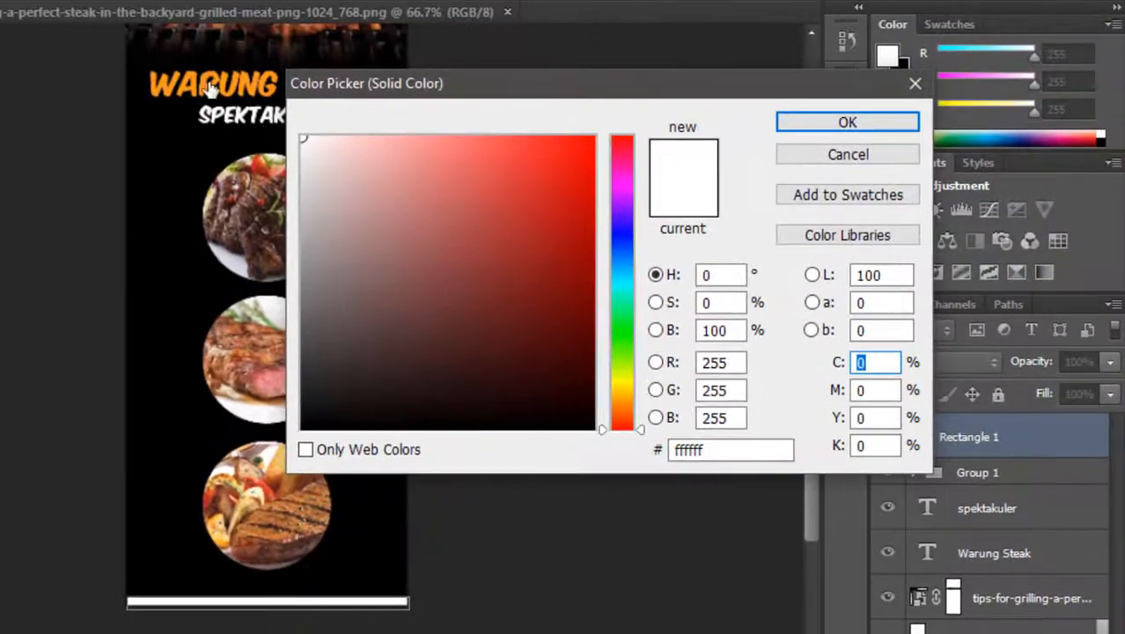
click(179, 87)
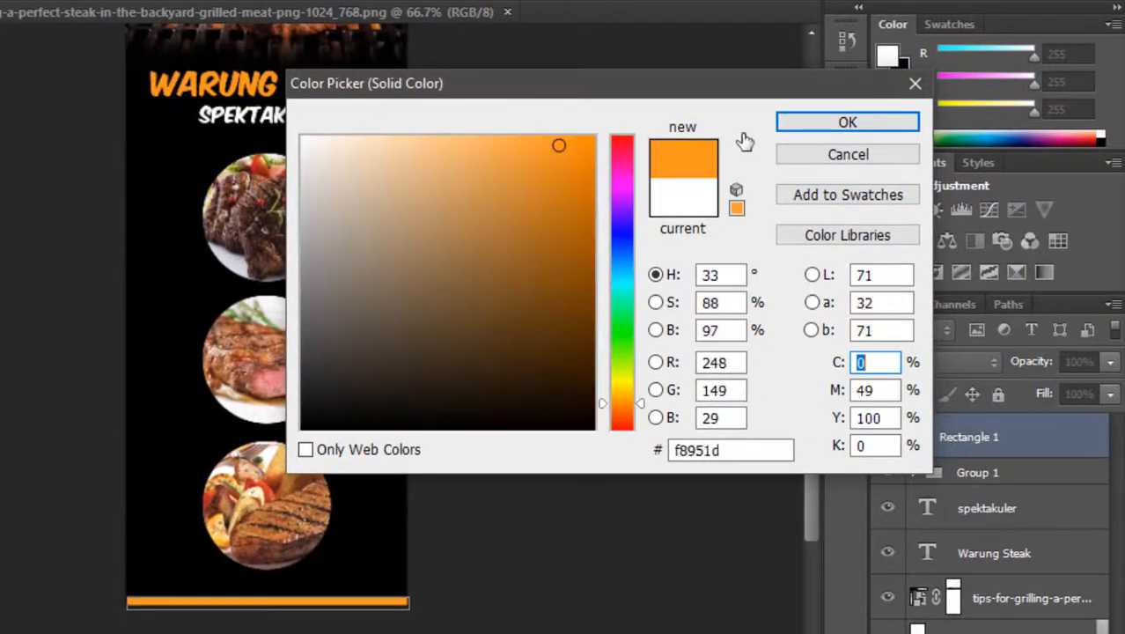
click(808, 123)
key(ctrl+t)
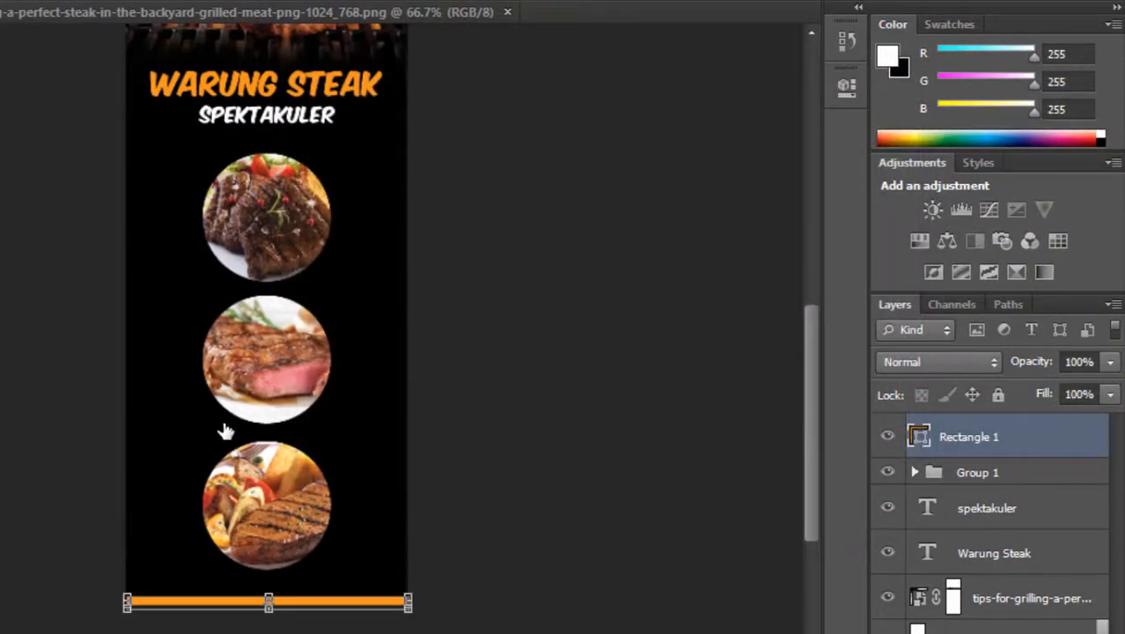
mouse_move(269, 591)
mouse_down()
mouse_move(268, 576)
mouse_move(269, 588)
mouse_up()
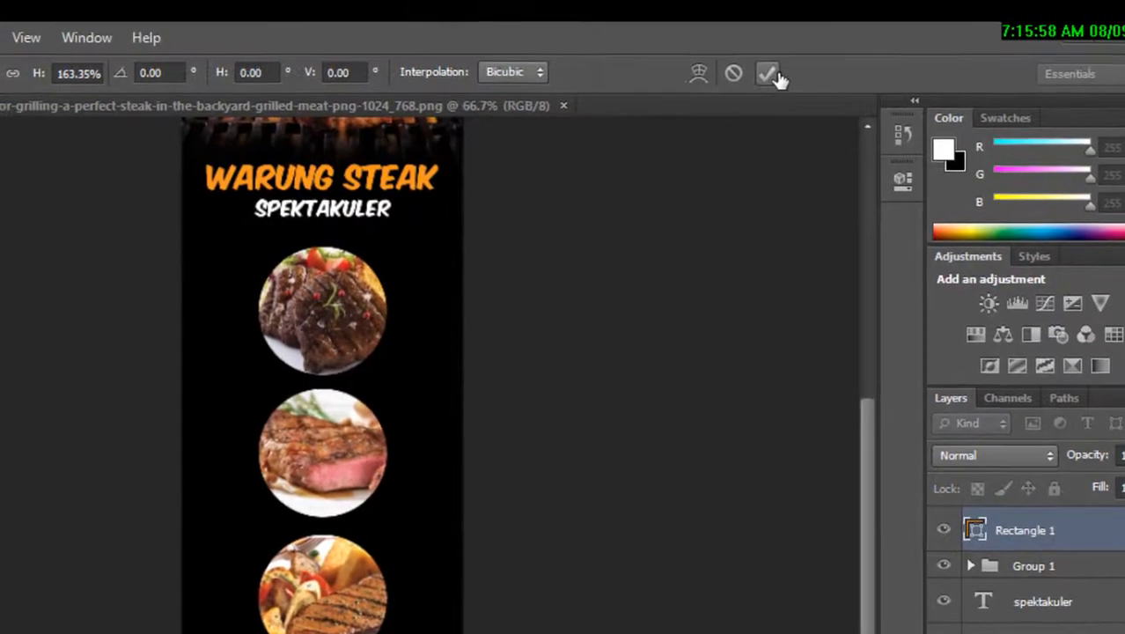
click(771, 75)
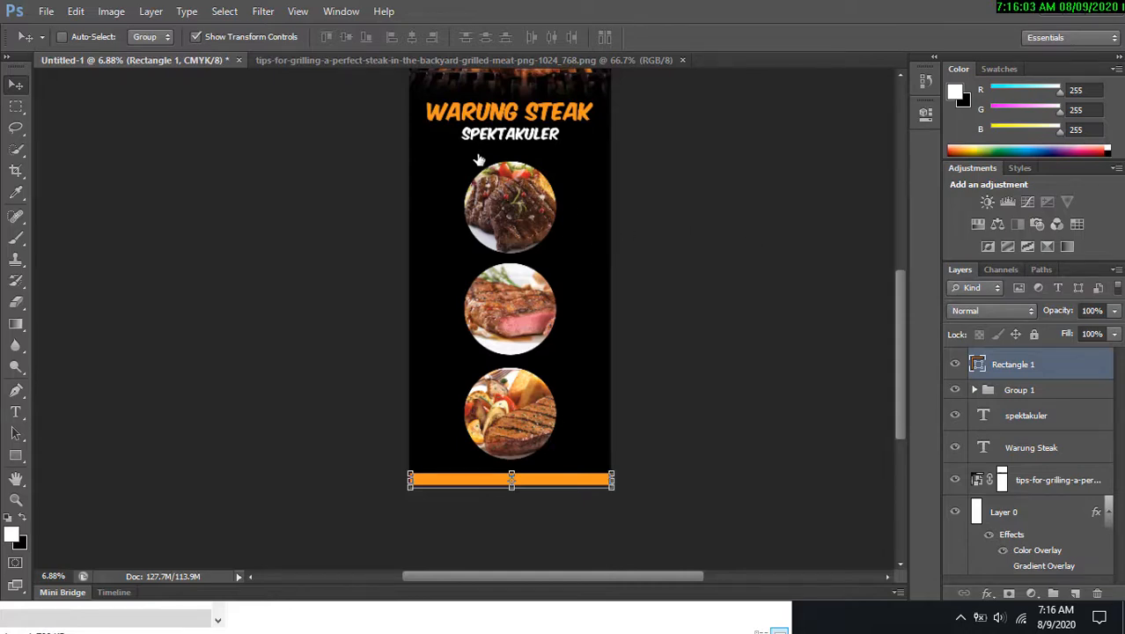
Select the top circle's ellipse layer and open its layer style with the Stroke effect enabled.
right_click(517, 205)
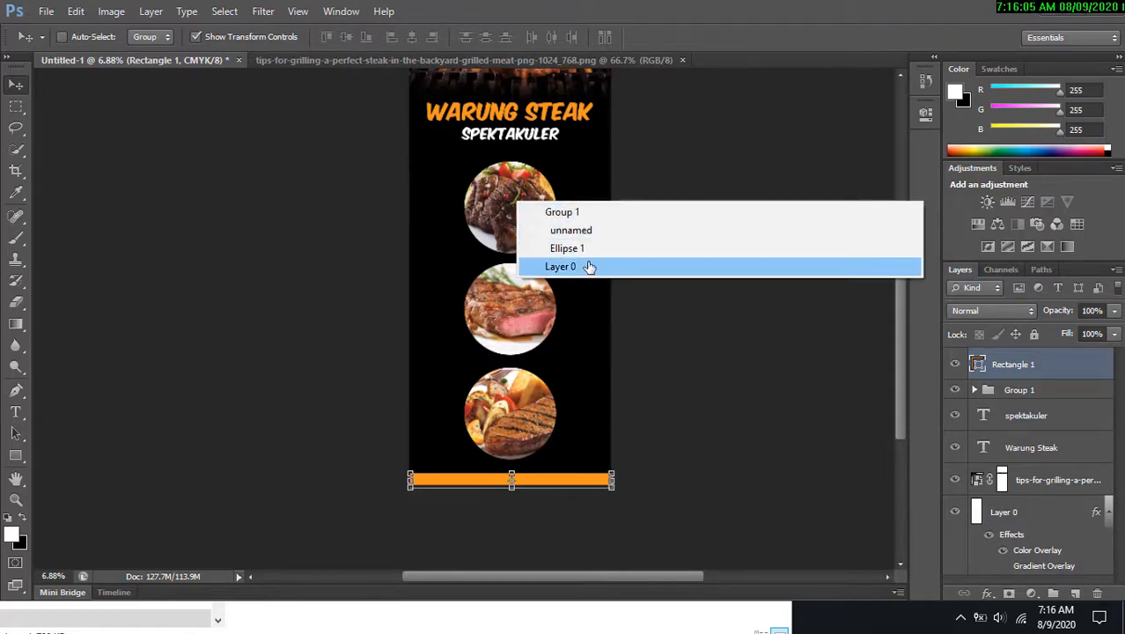
click(595, 250)
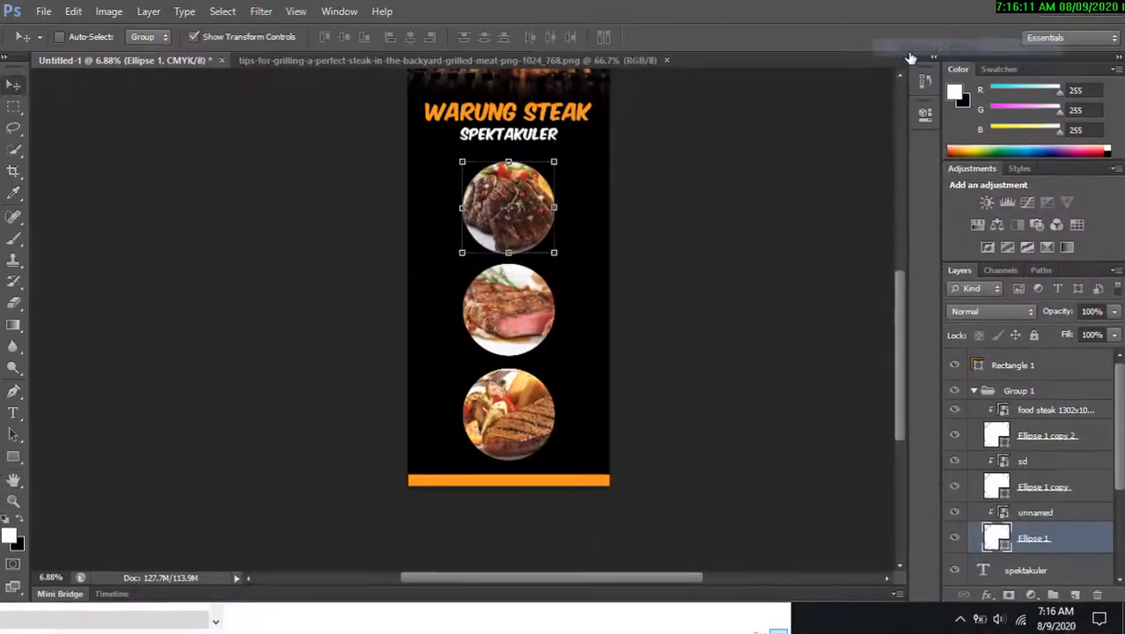
double_click(1073, 434)
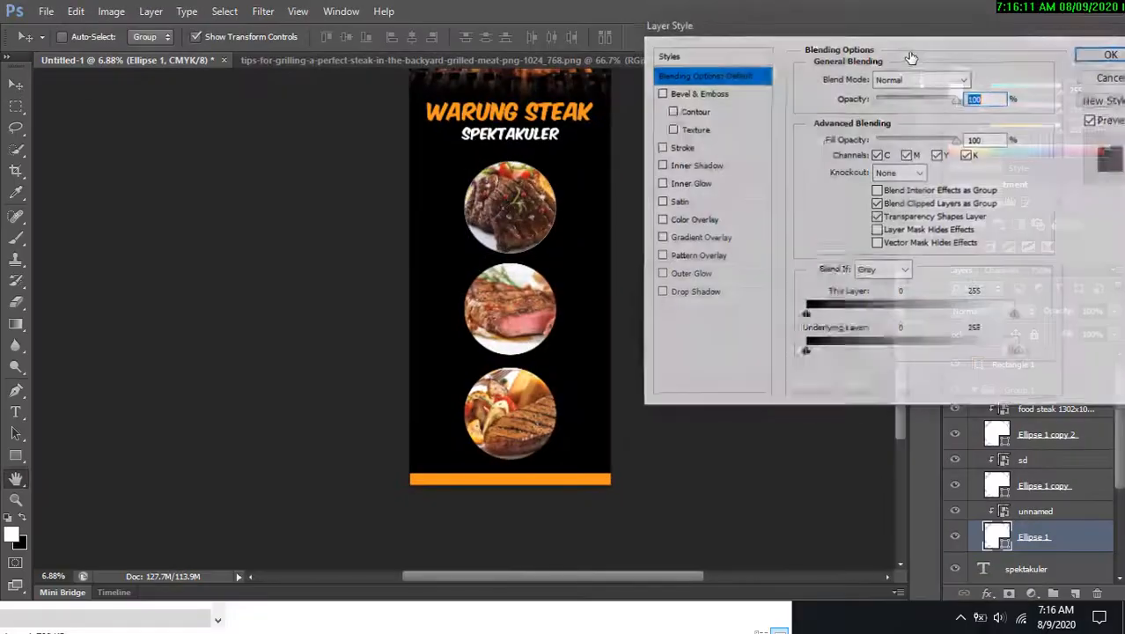
click(1098, 79)
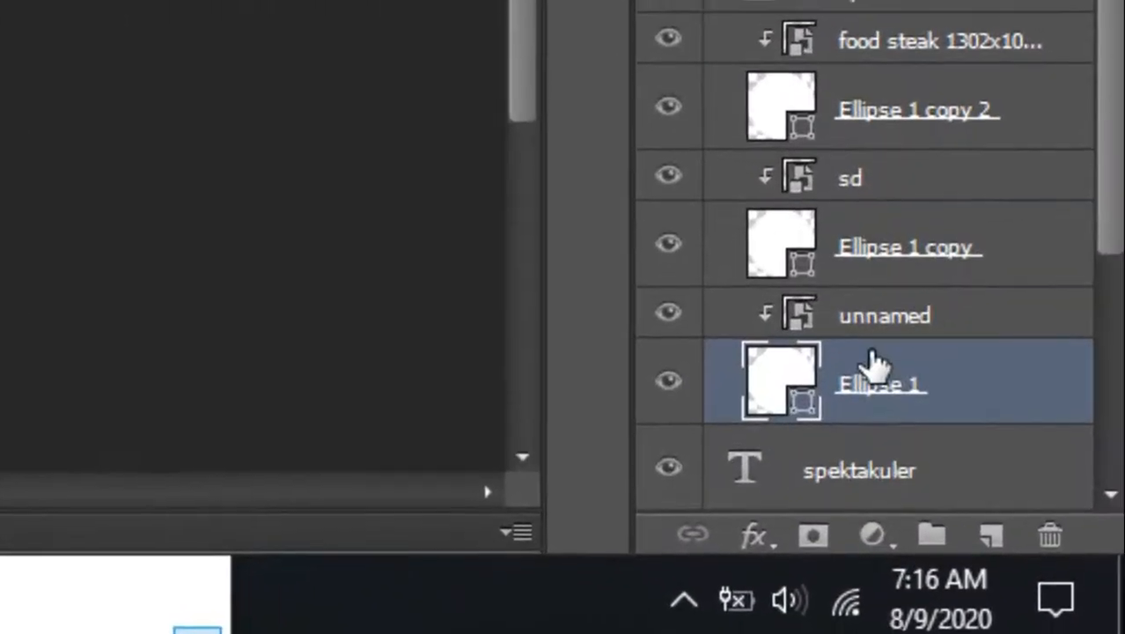
right_click(1034, 530)
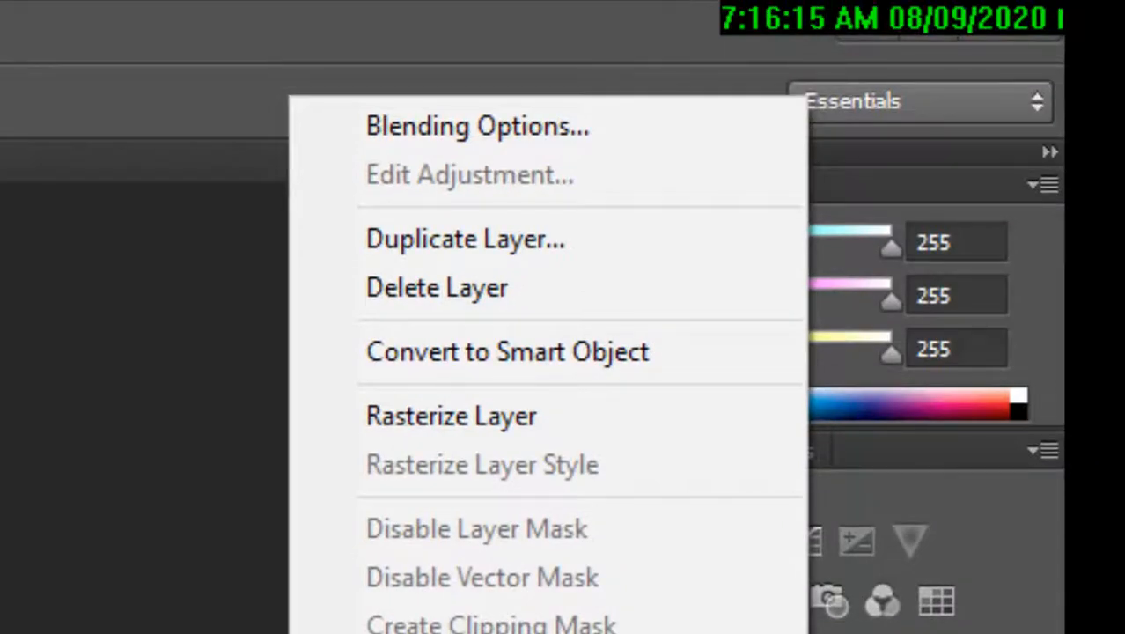
click(595, 133)
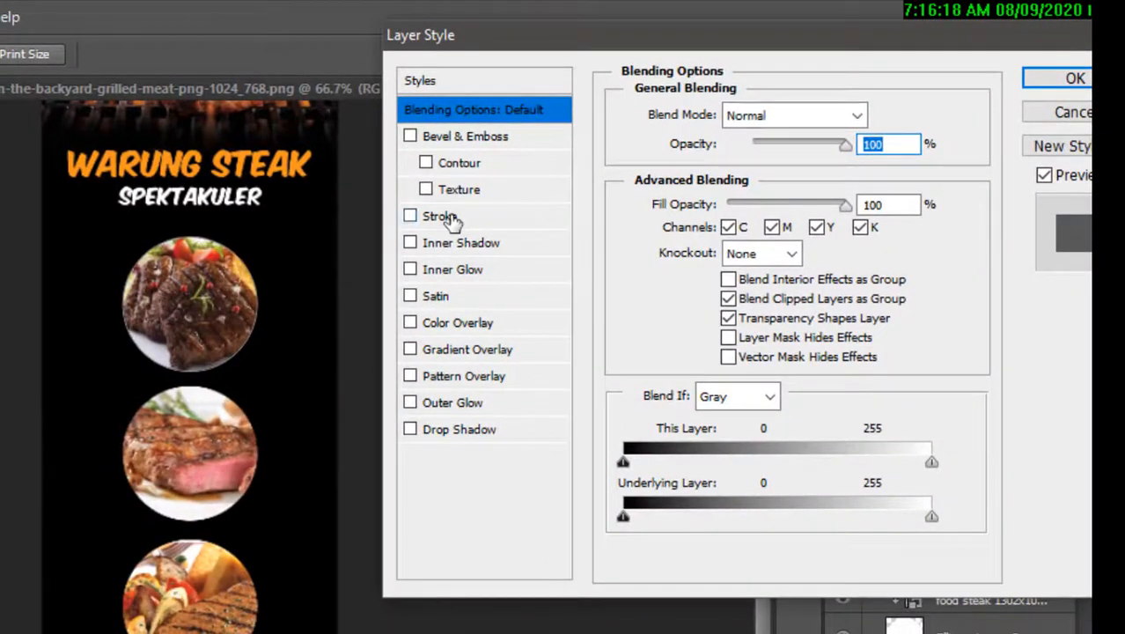
click(308, 255)
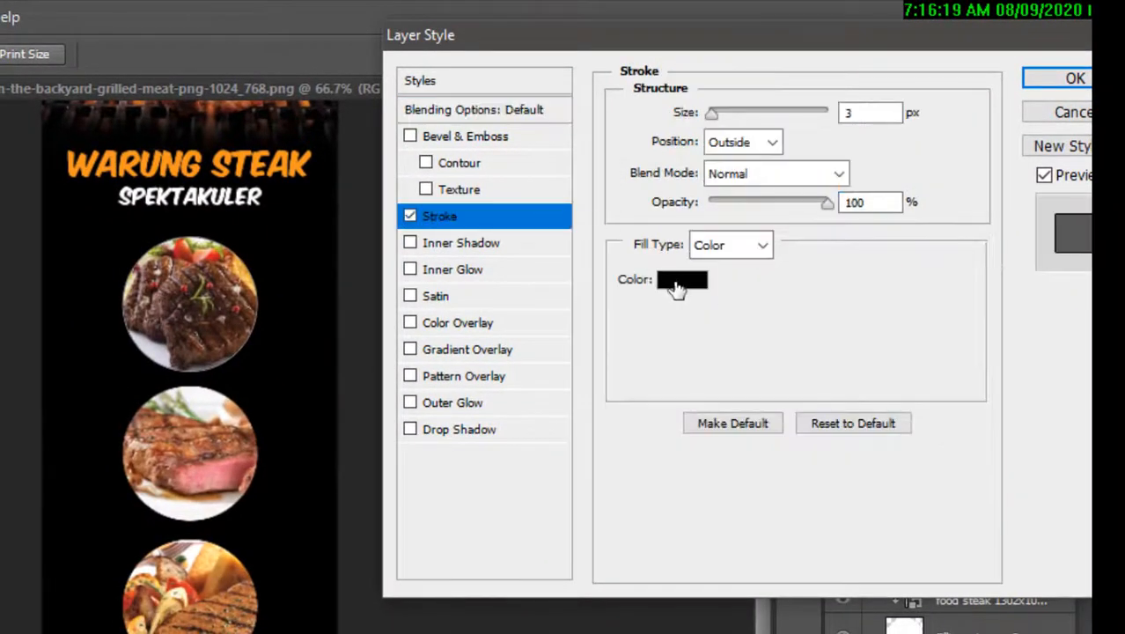
Set the stroke colour to white ffffff and the stroke size to 46 px, then apply the style.
click(674, 281)
click(223, 220)
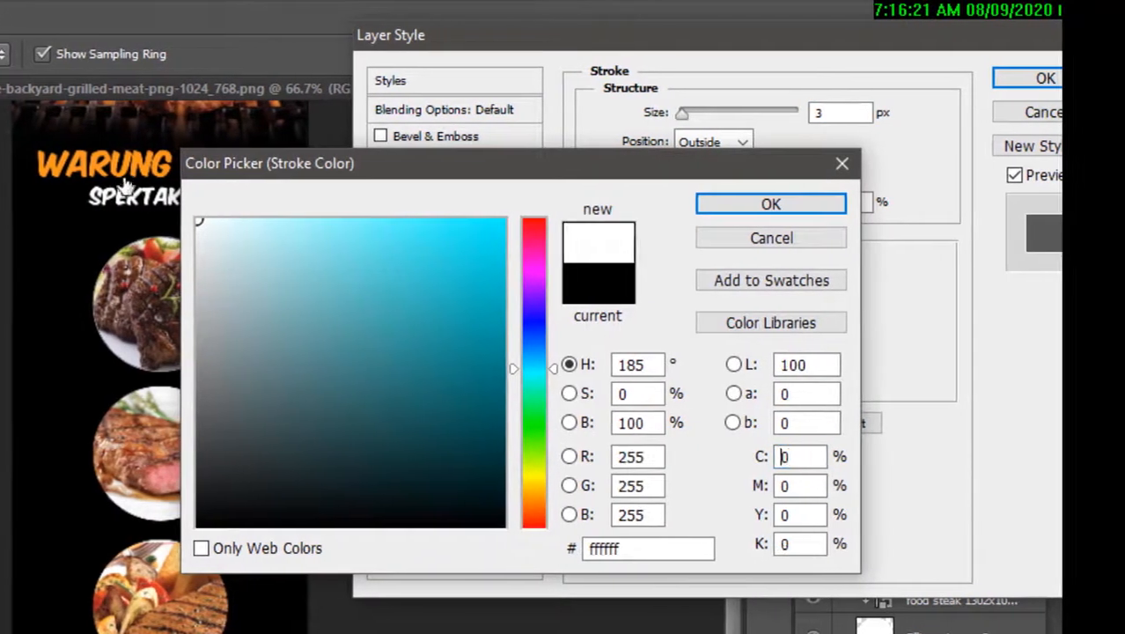
drag(360, 165, 416, 188)
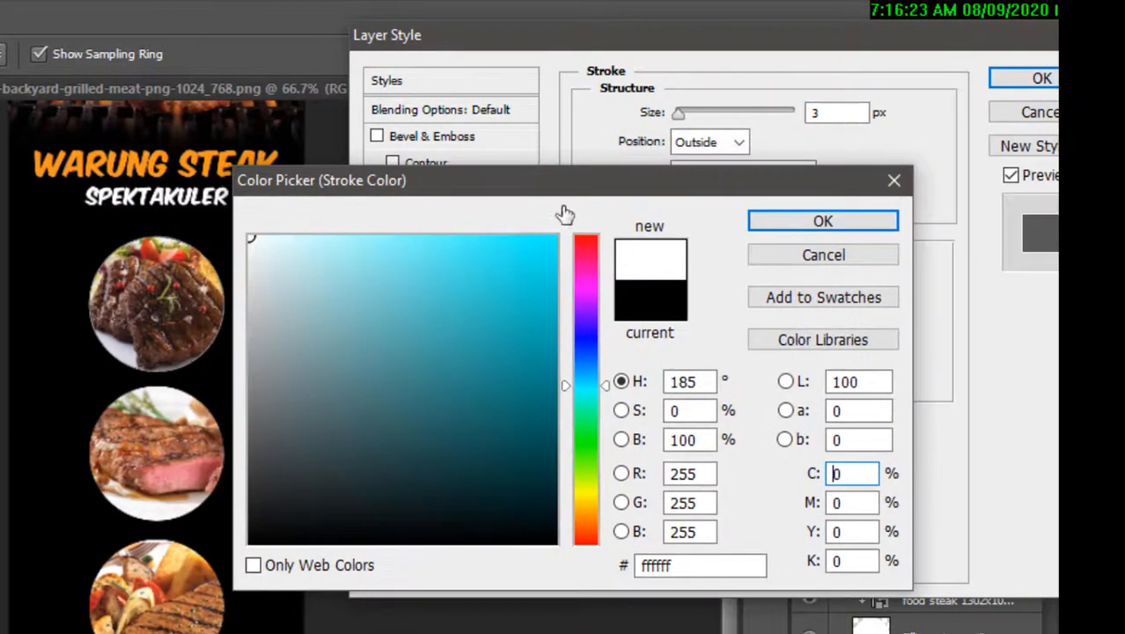
click(793, 230)
drag(681, 112, 704, 111)
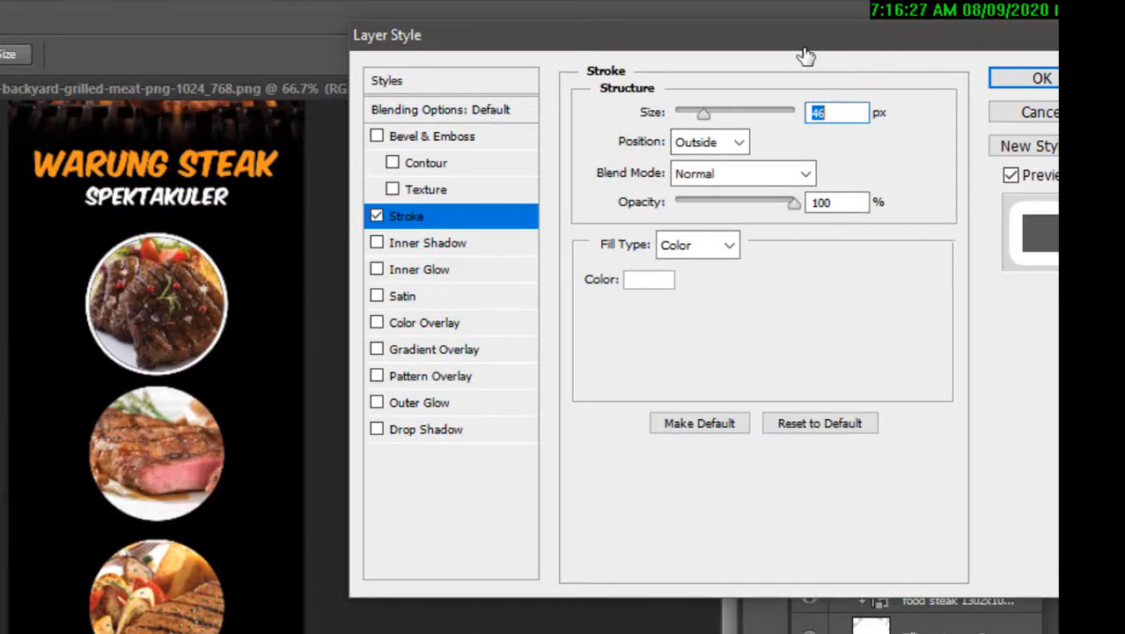
click(1006, 81)
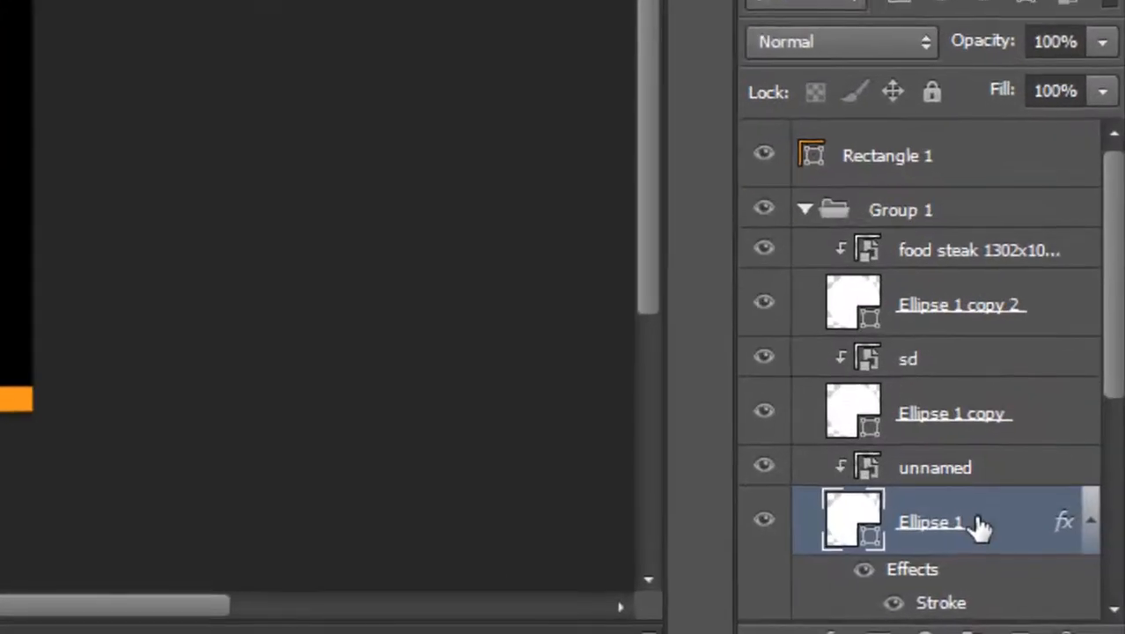
Copy the top ellipse's layer style and paste it onto the other two circle ellipse layers.
right_click(1024, 574)
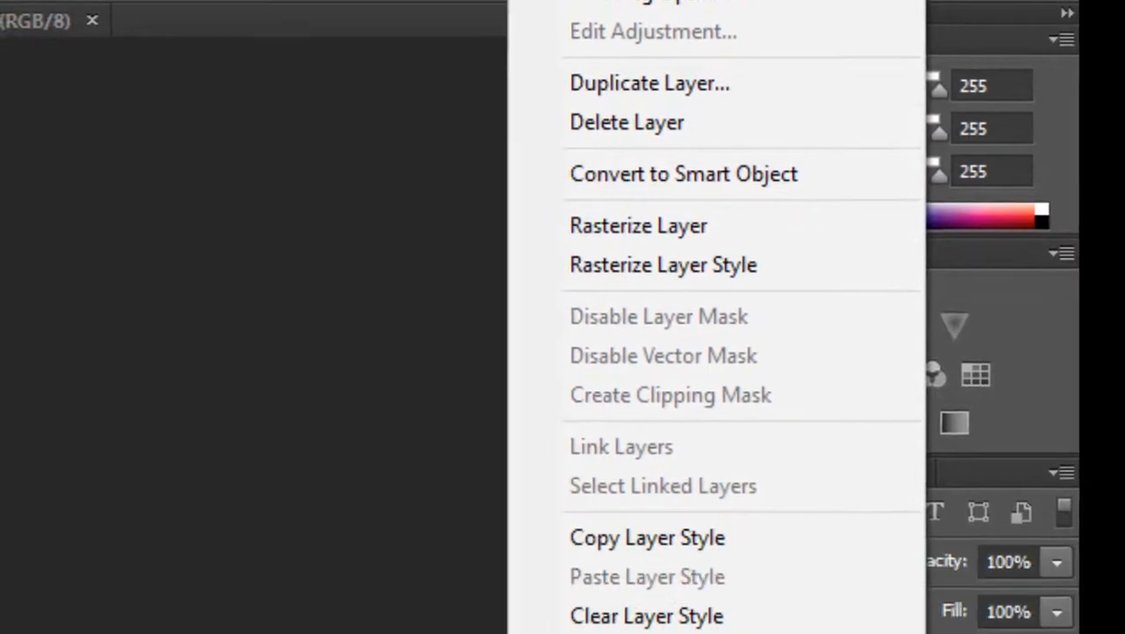
click(774, 172)
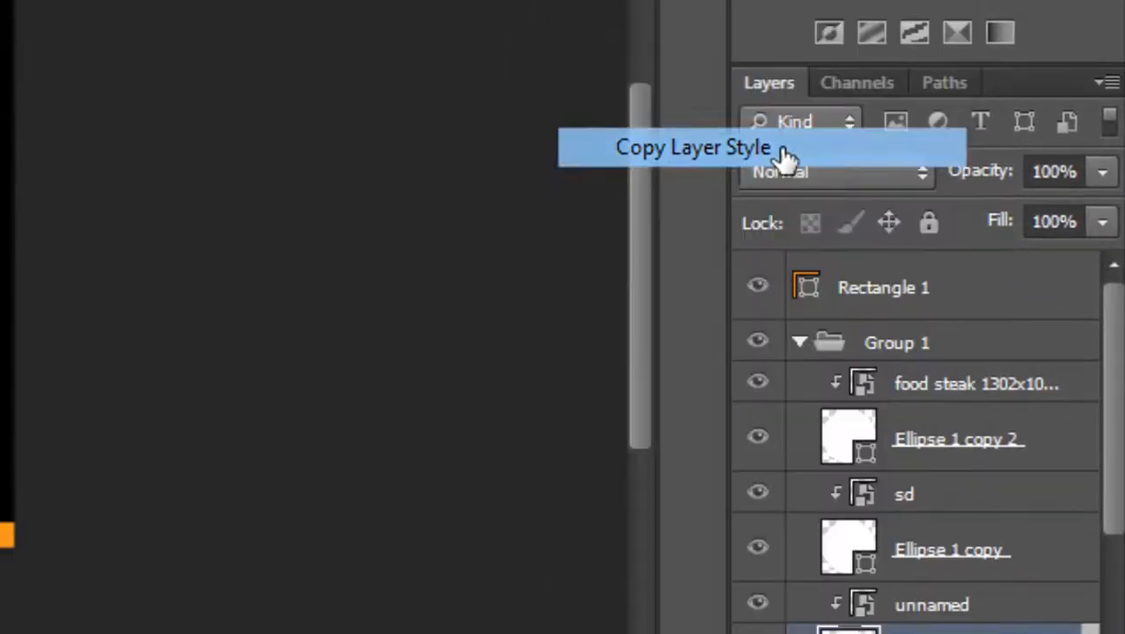
click(986, 563)
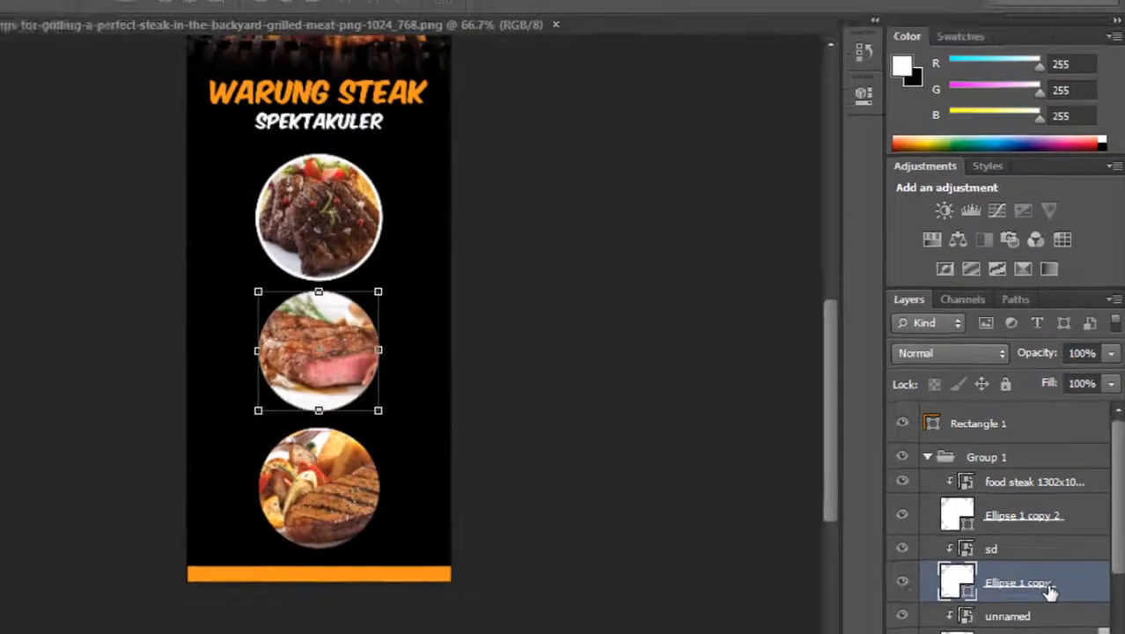
right_click(1018, 574)
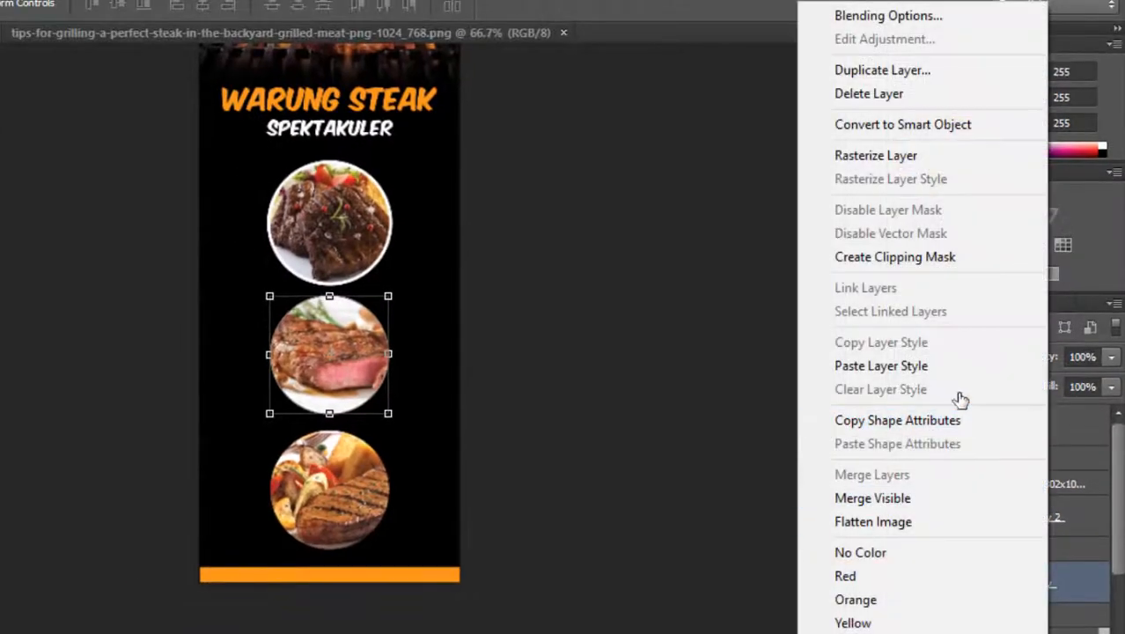
click(942, 366)
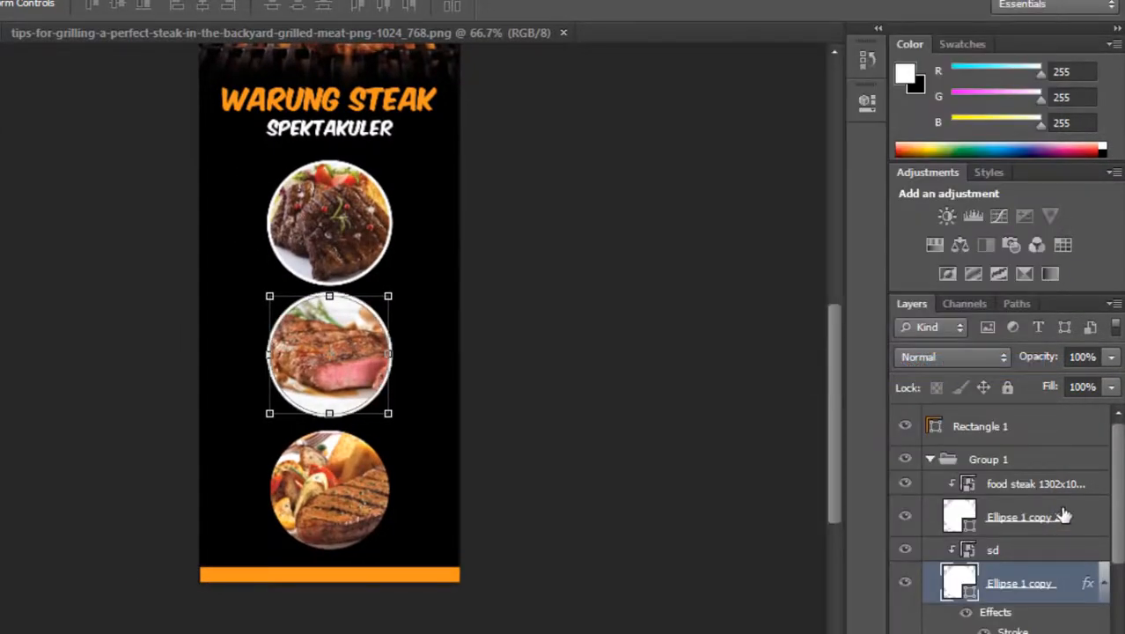
click(1063, 516)
right_click(1051, 521)
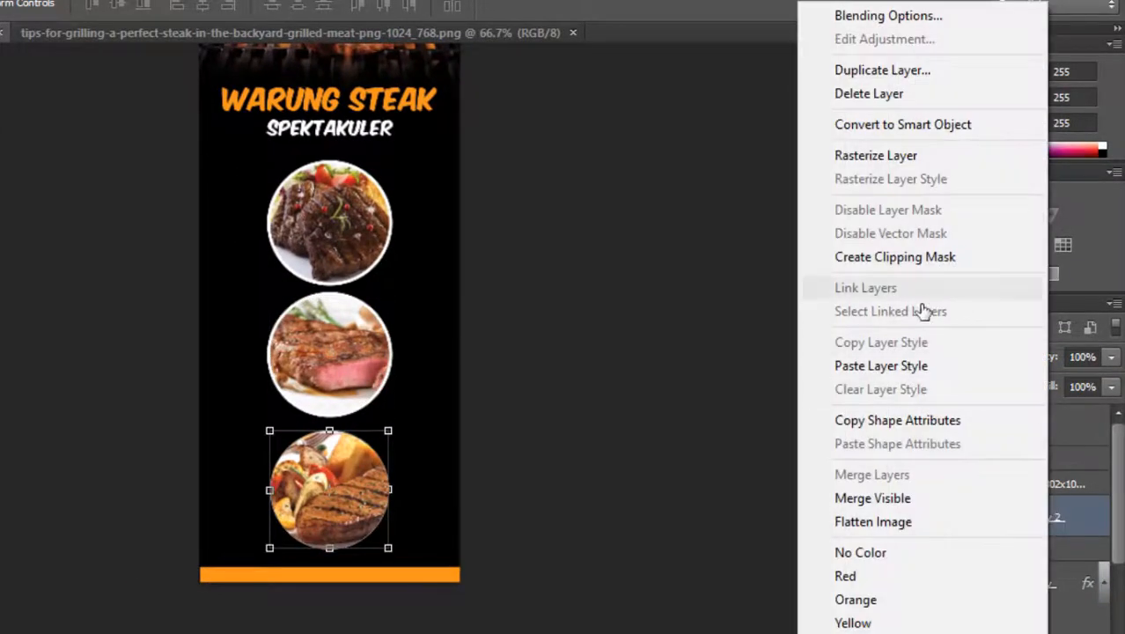
click(902, 367)
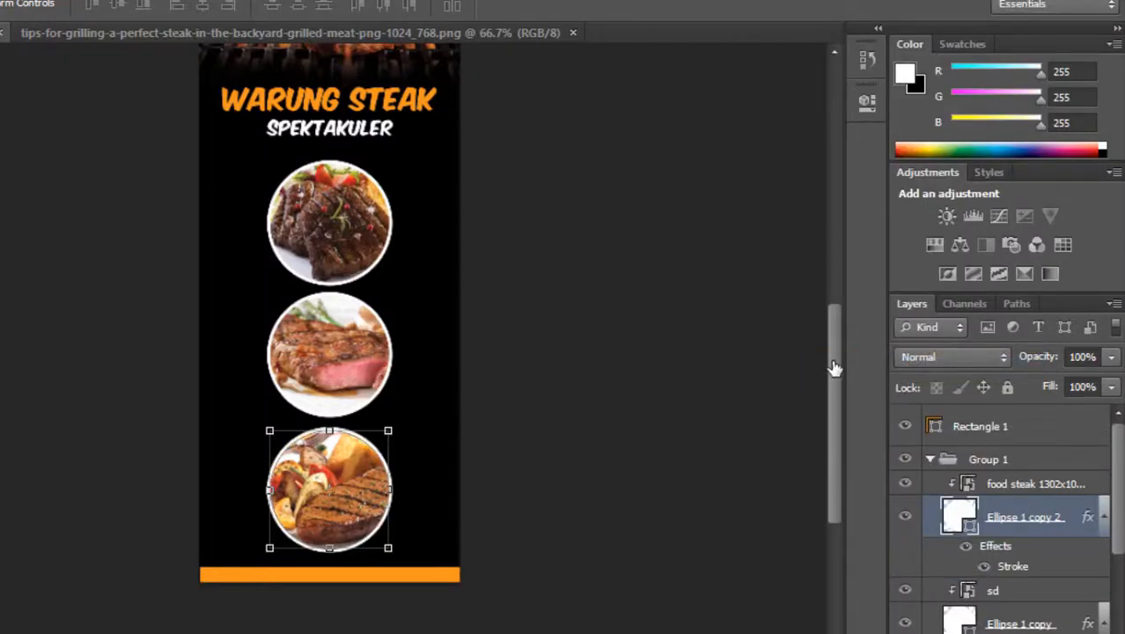
Place the 11.jpg smoke image from the ybanner folder into the banner document.
mouse_move(835, 367)
mouse_down()
mouse_move(818, 264)
mouse_move(827, 385)
mouse_move(825, 368)
mouse_up()
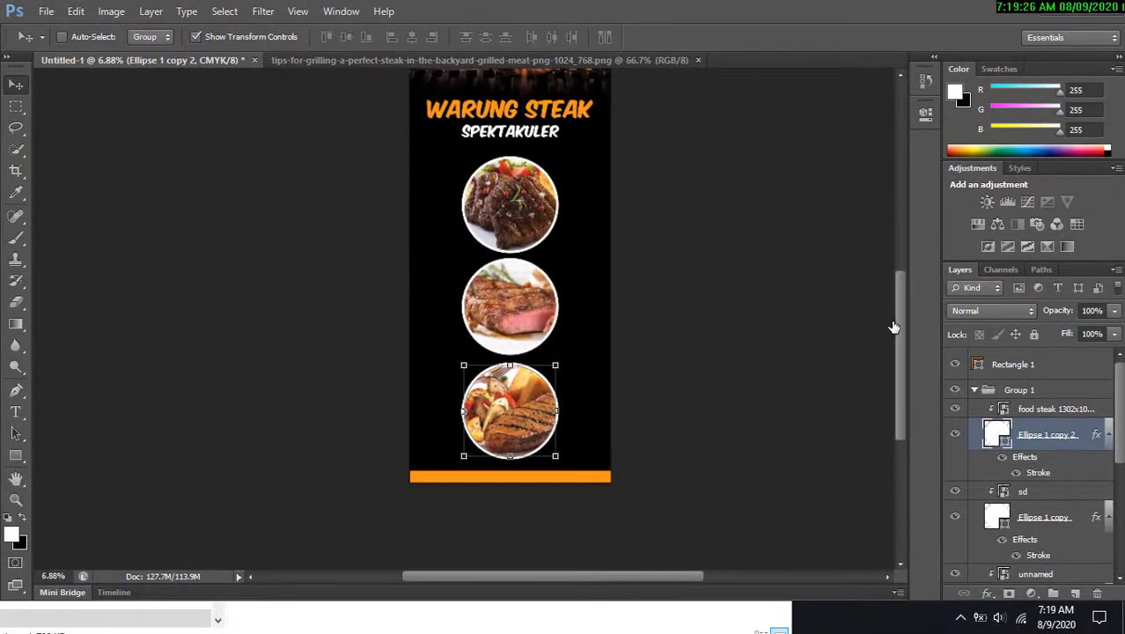
drag(893, 327, 914, 314)
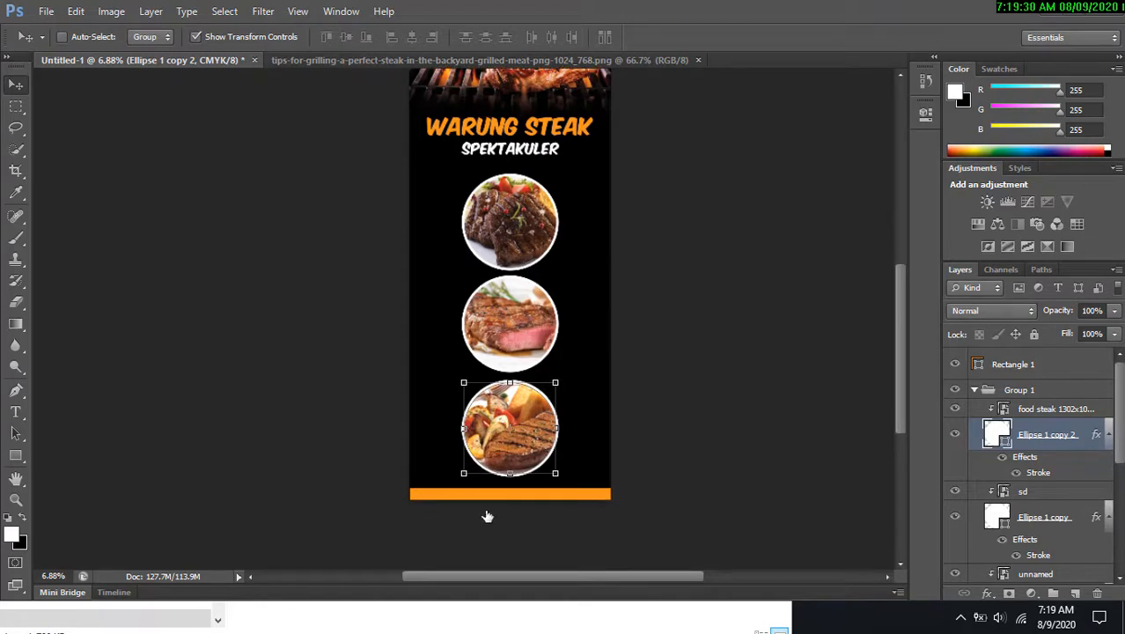
click(768, 616)
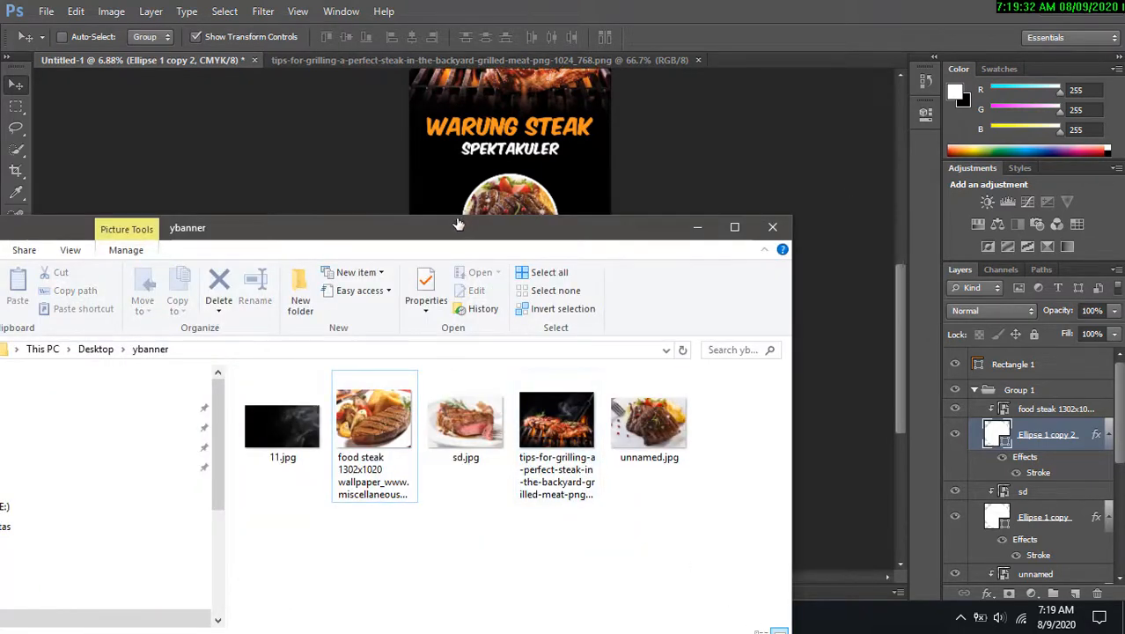
click(282, 431)
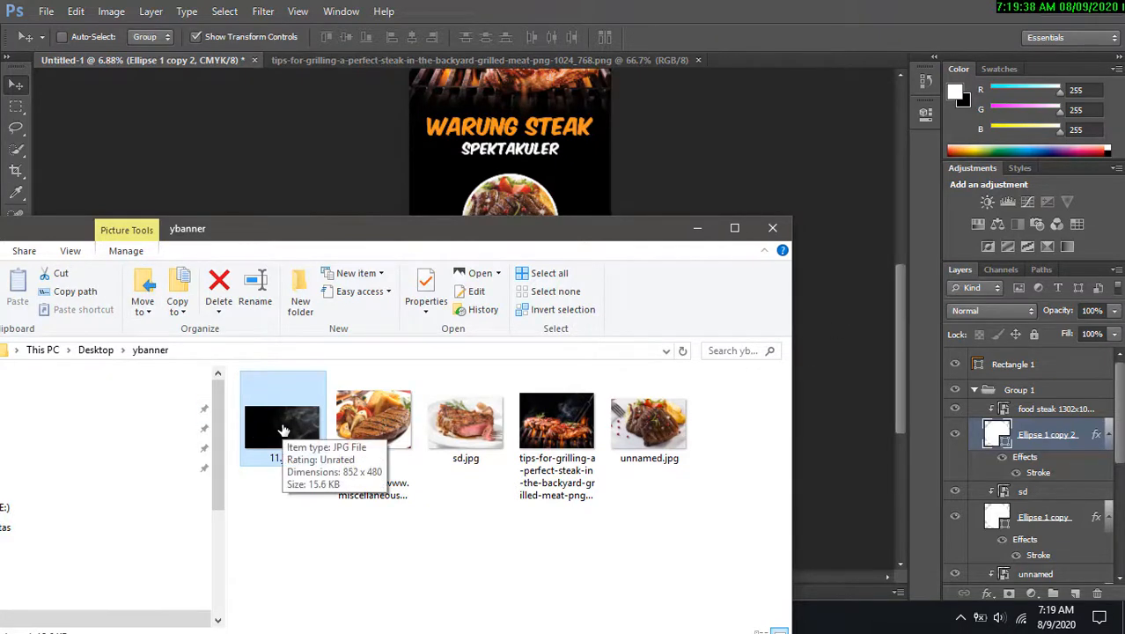
drag(282, 431, 621, 156)
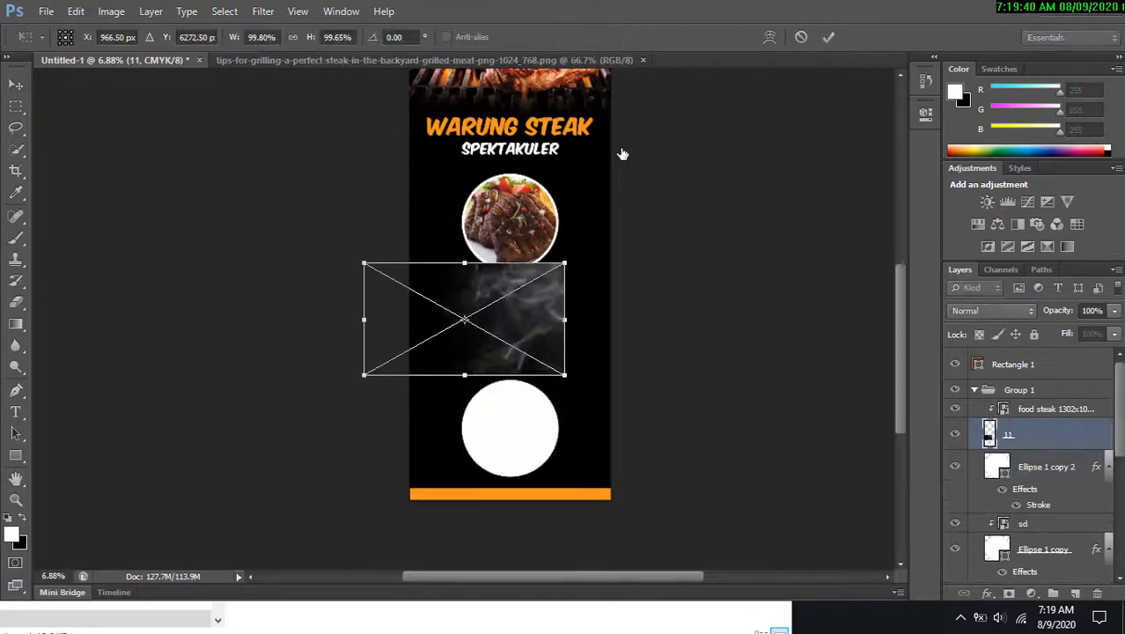
click(830, 38)
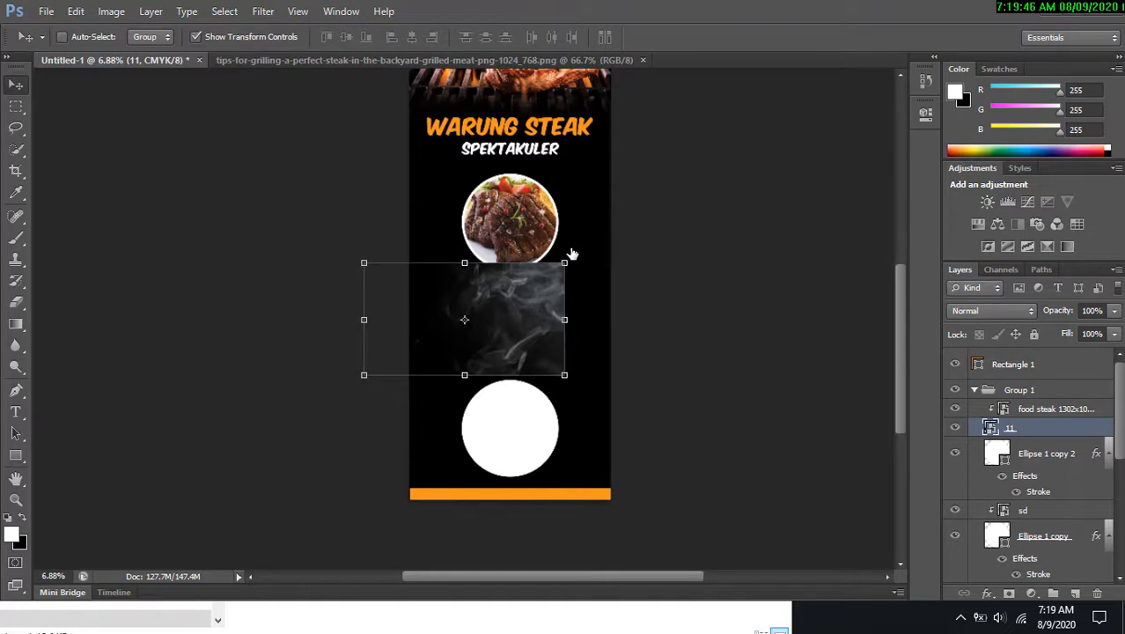
Rotate the smoke image 90° and move its layer down to sit just above Layer 0.
key(ctrl+t)
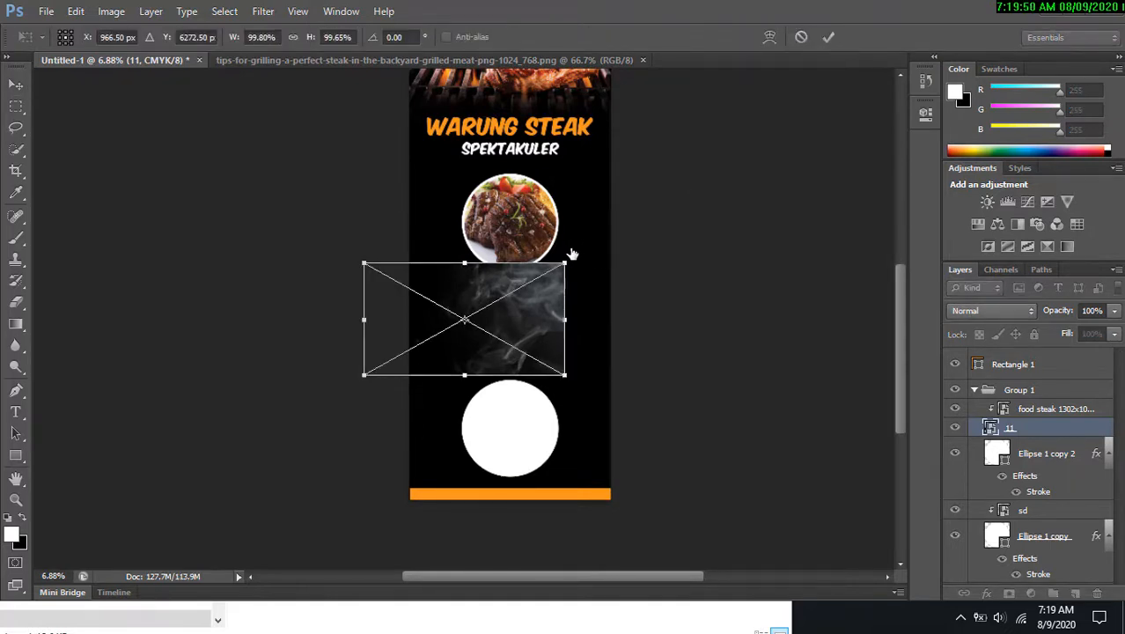
drag(574, 252, 511, 404)
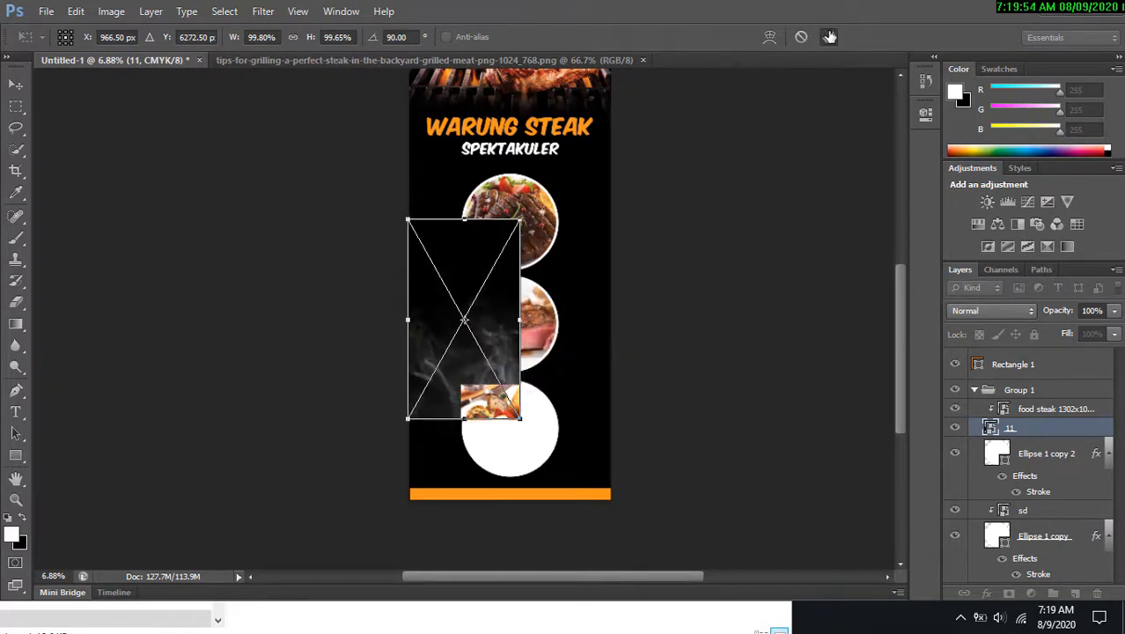
click(829, 37)
scroll(1021, 437, down, 6)
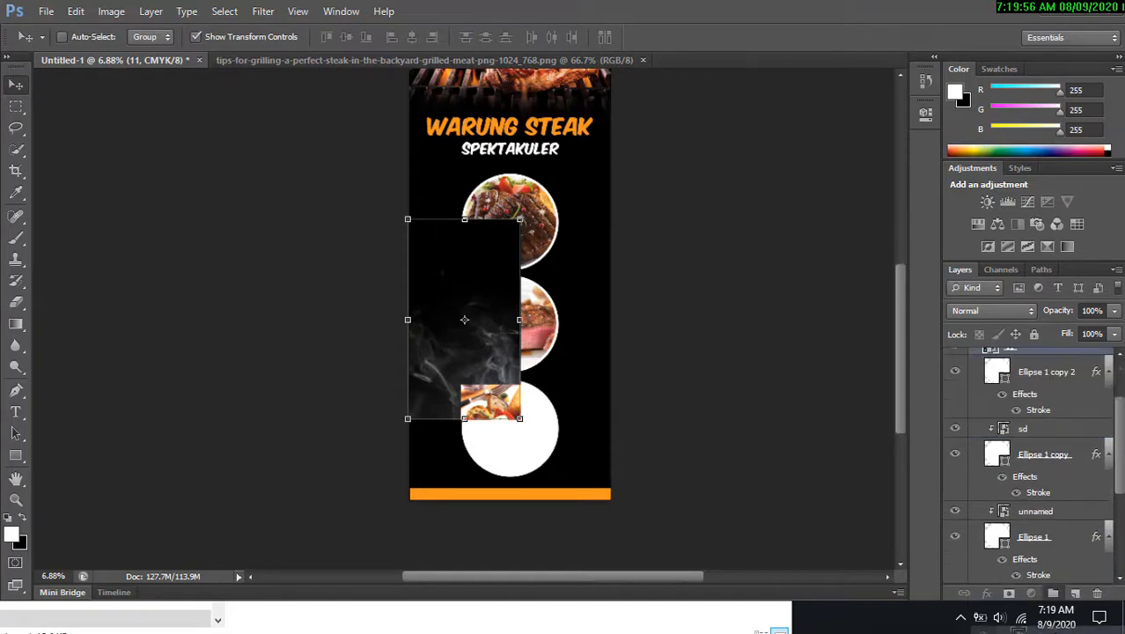
drag(1081, 629, 1073, 511)
Move and scale the smoke image to about 178% so it covers the banner background.
drag(458, 282, 460, 349)
drag(520, 286, 684, 107)
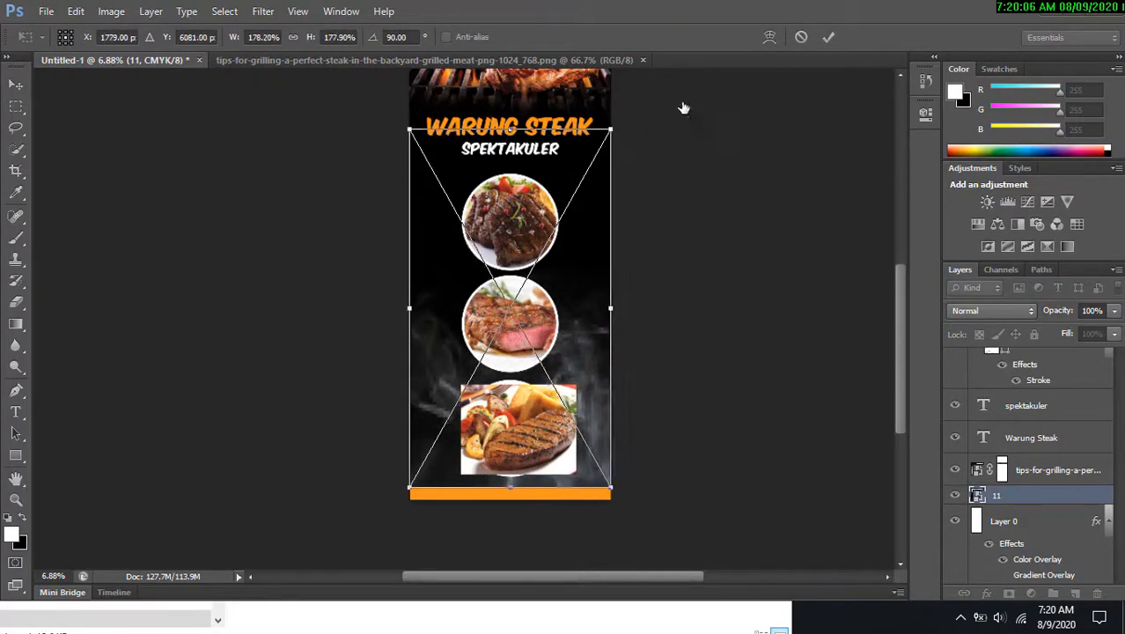
click(827, 37)
Clip the food steak photo back into the bottom circle.
scroll(742, 287, up, 3)
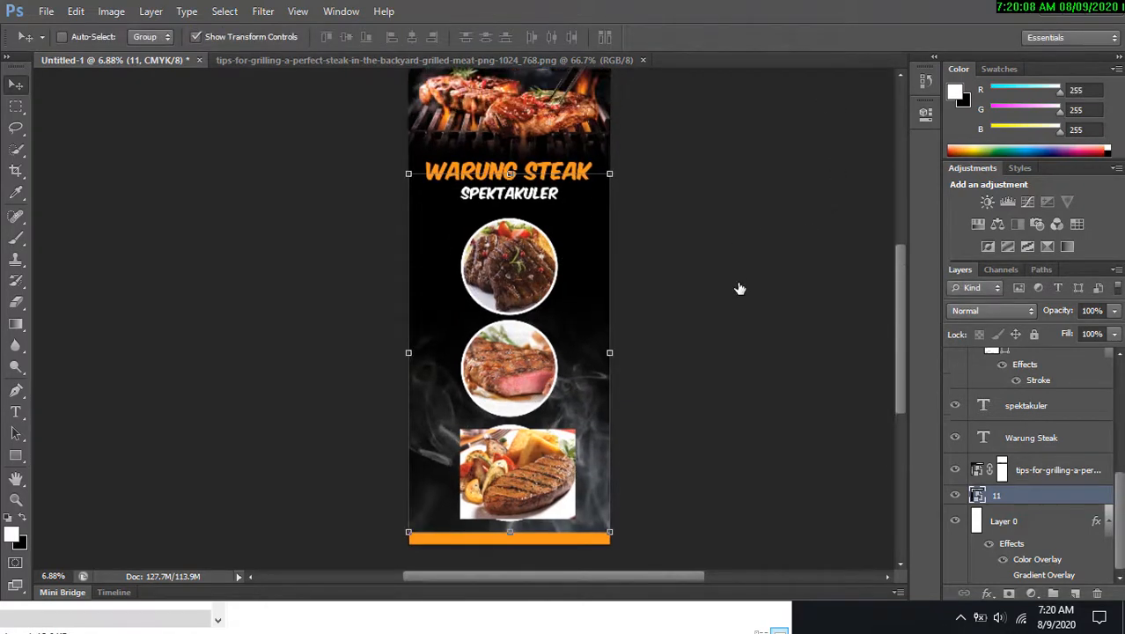
drag(742, 286, 792, 210)
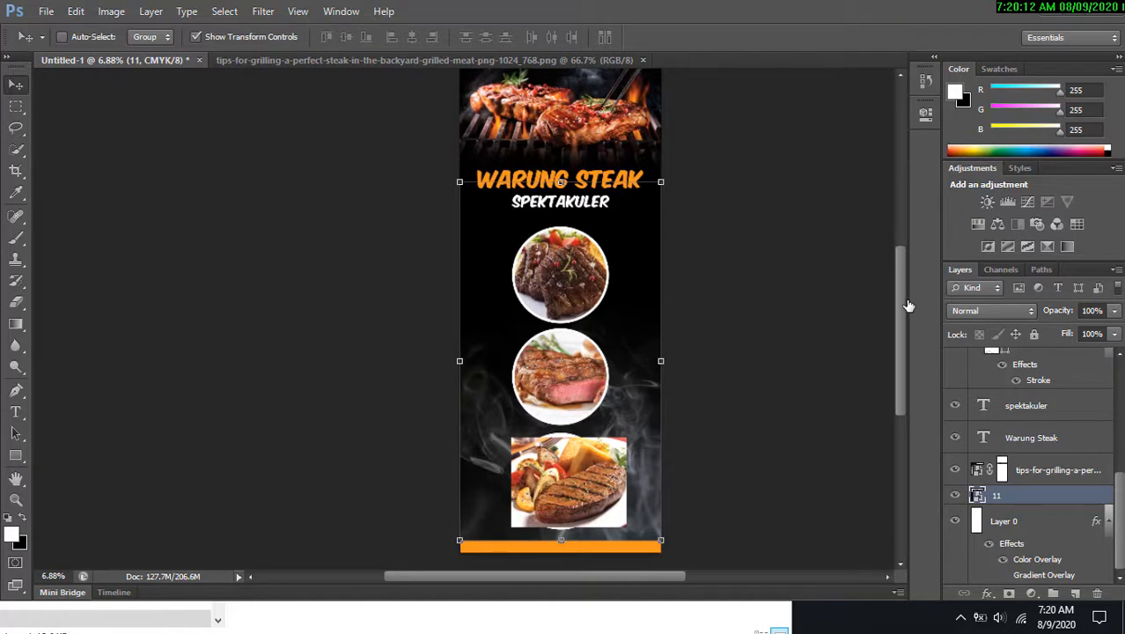
scroll(889, 312, down, 2)
scroll(881, 304, up, 2)
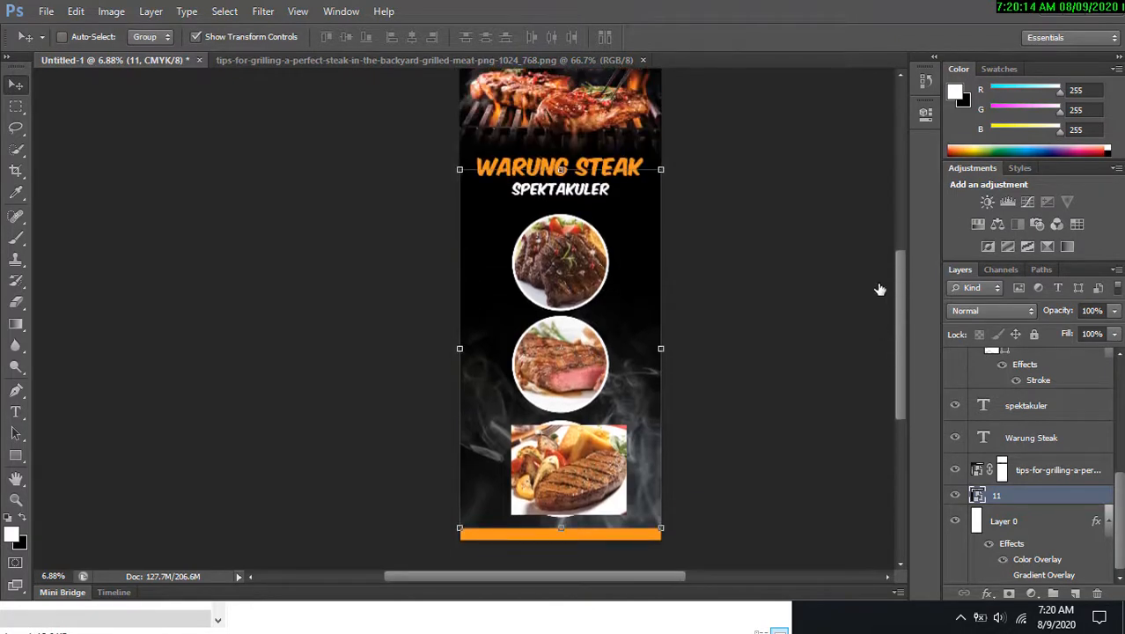
click(1066, 419)
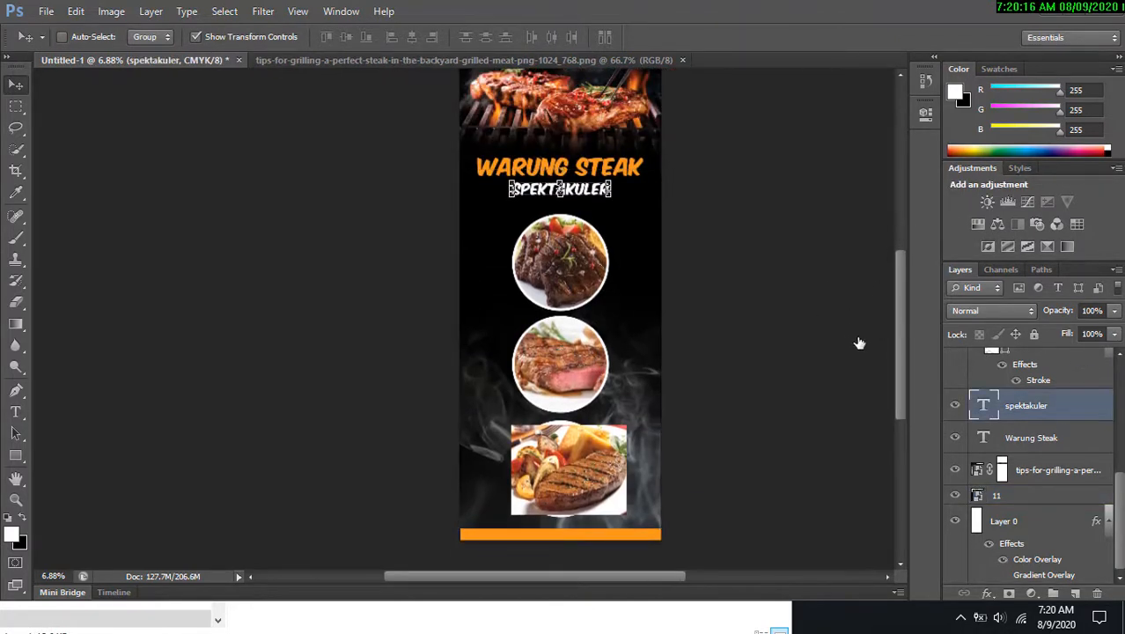
right_click(613, 469)
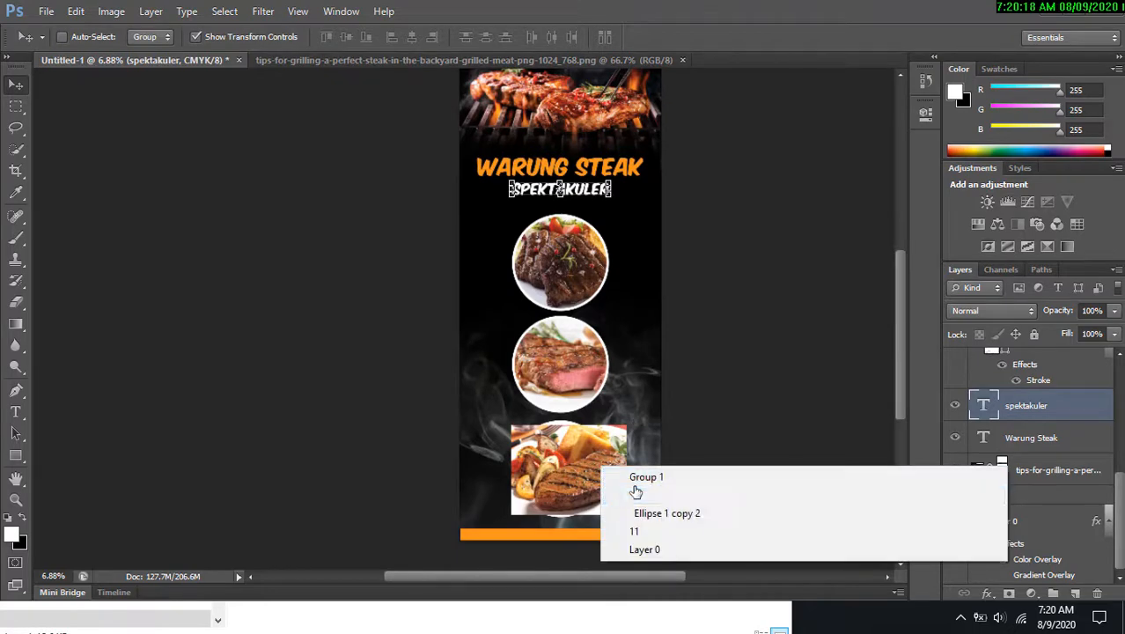
click(849, 493)
right_click(1040, 363)
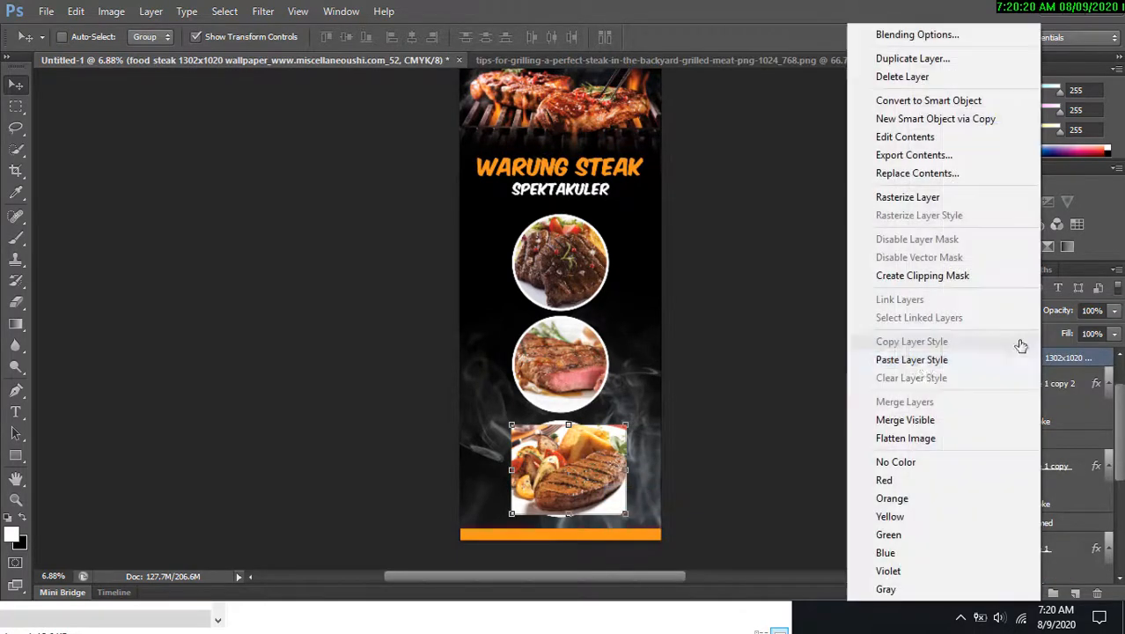
click(924, 275)
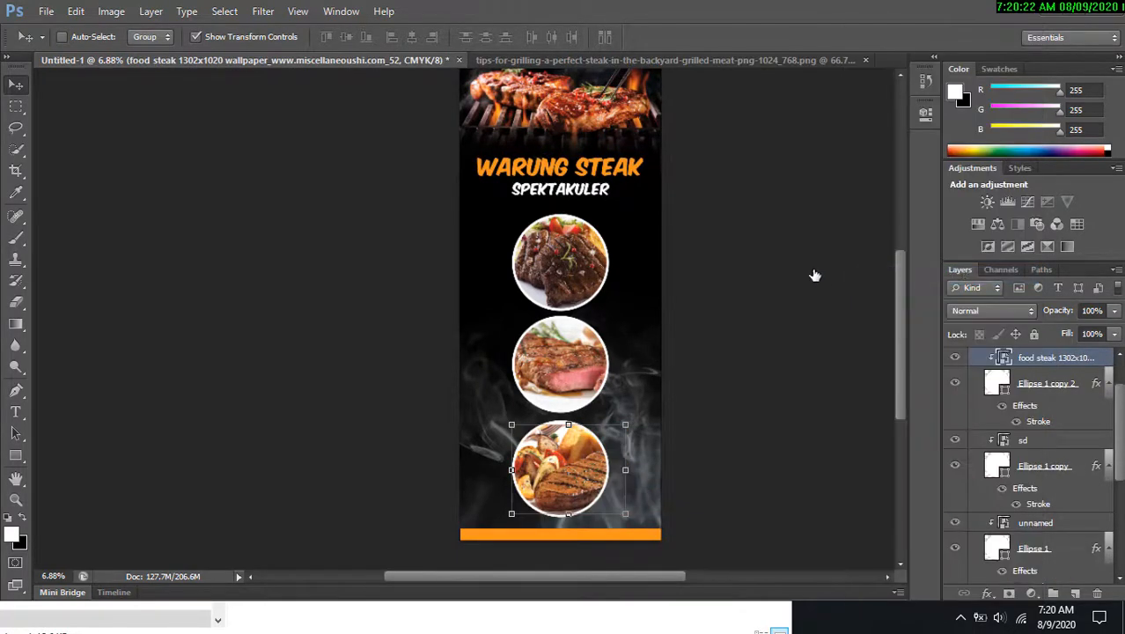
Undo the last change and add a new empty layer above the bottom strip.
scroll(754, 246, down, 1)
scroll(751, 331, up, 2)
drag(751, 331, 777, 283)
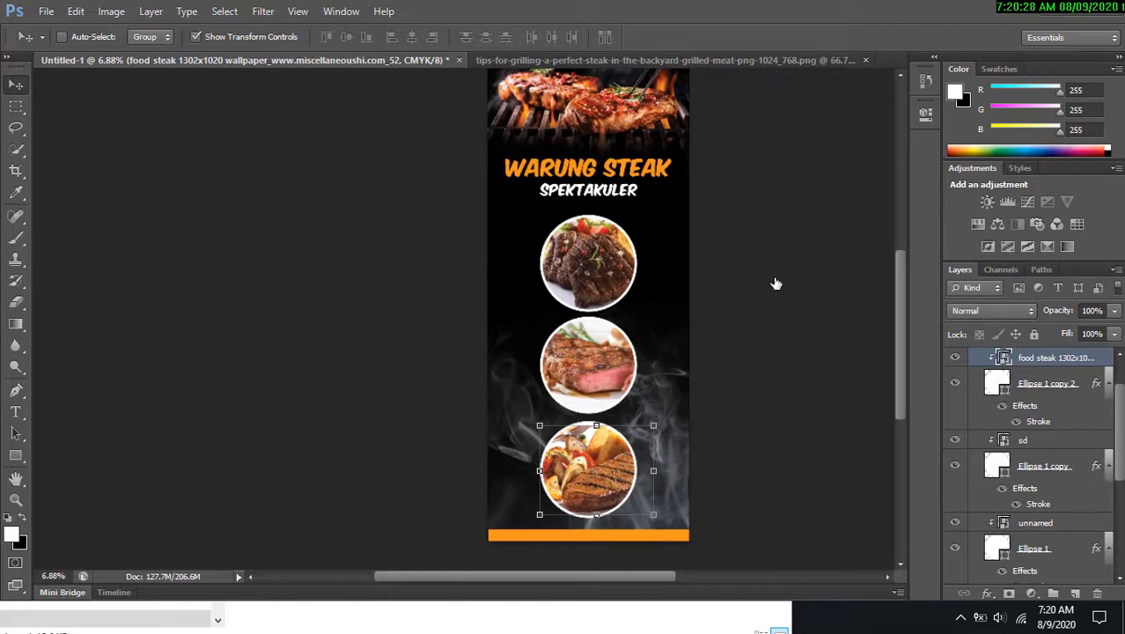
drag(786, 269, 725, 278)
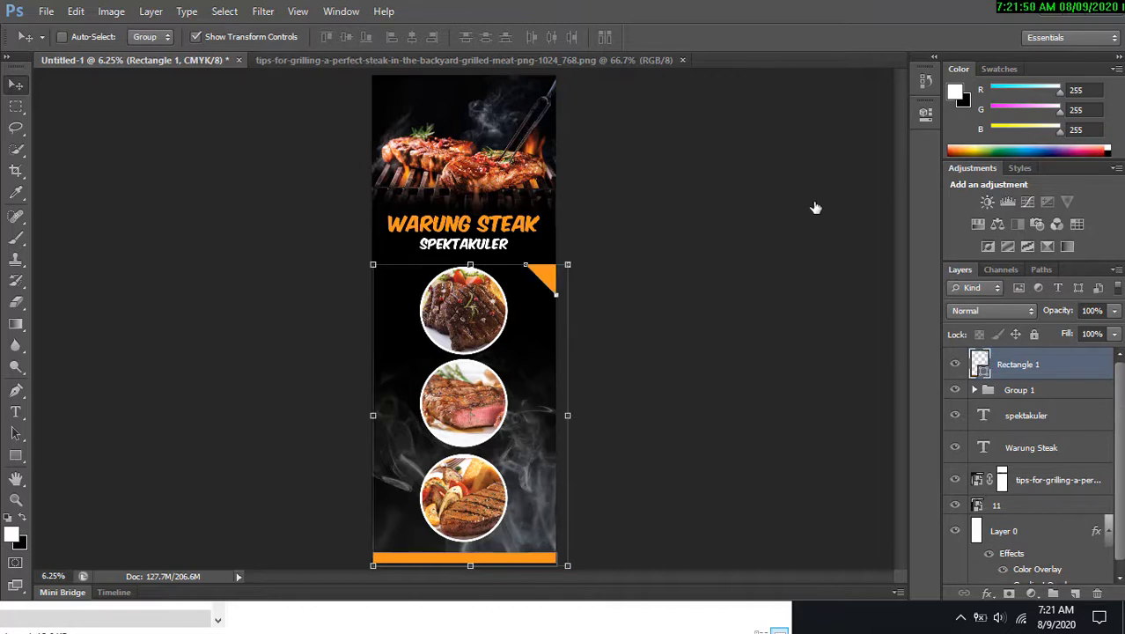
key(ctrl+z)
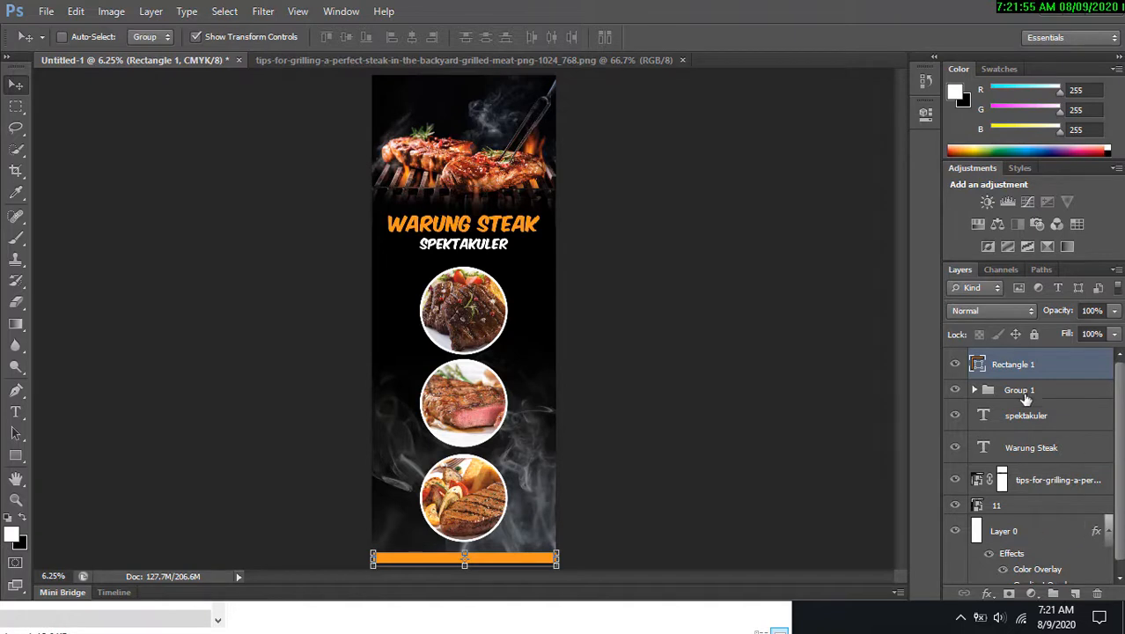
click(1074, 595)
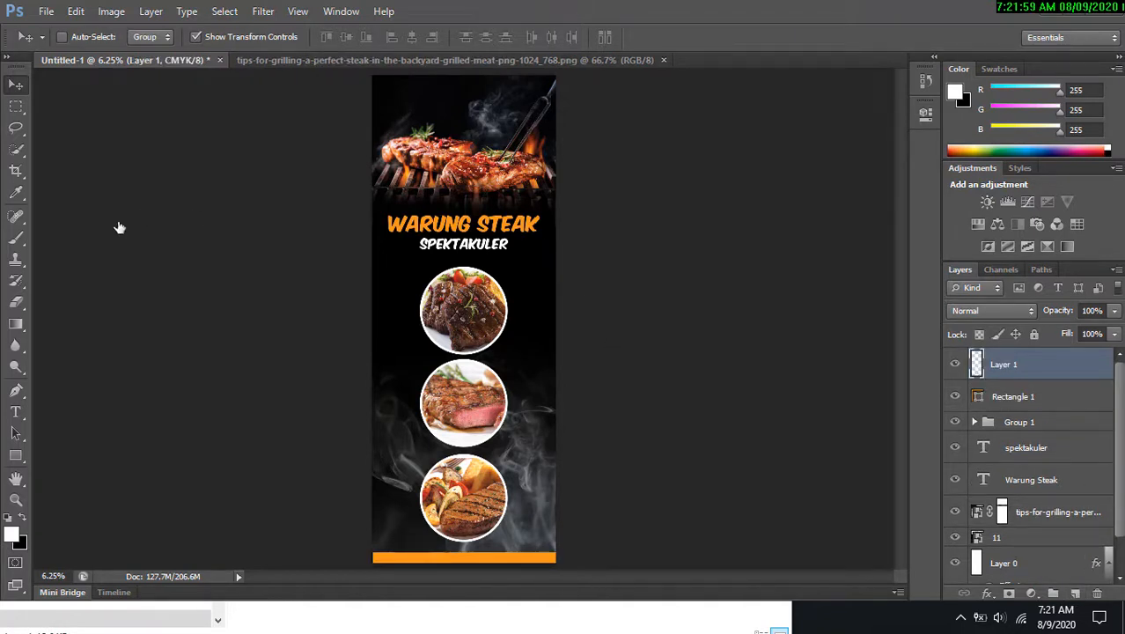
Draw a right-triangle path with the Pen tool at the banner's right edge beside the top circle and turn it into a selection.
click(17, 391)
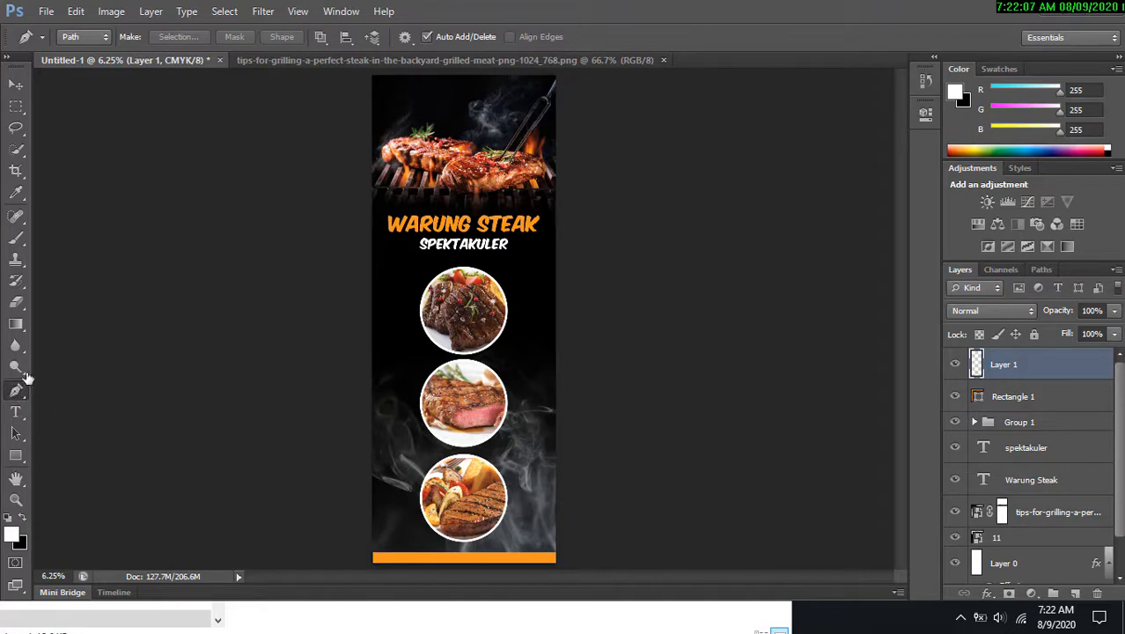
click(567, 257)
drag(518, 257, 566, 318)
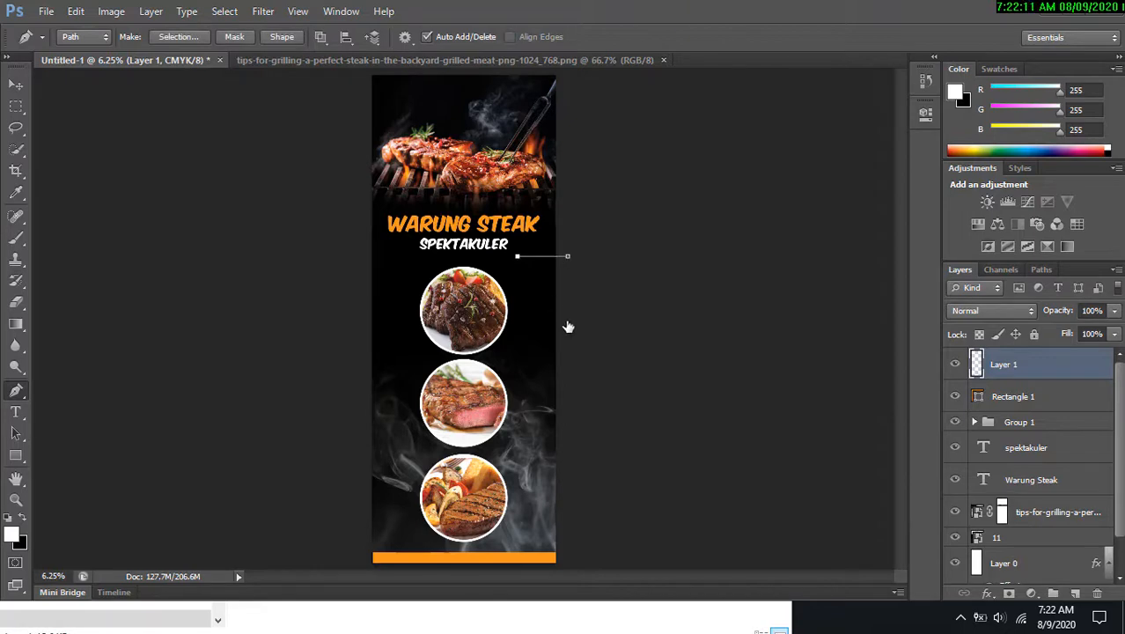
click(567, 257)
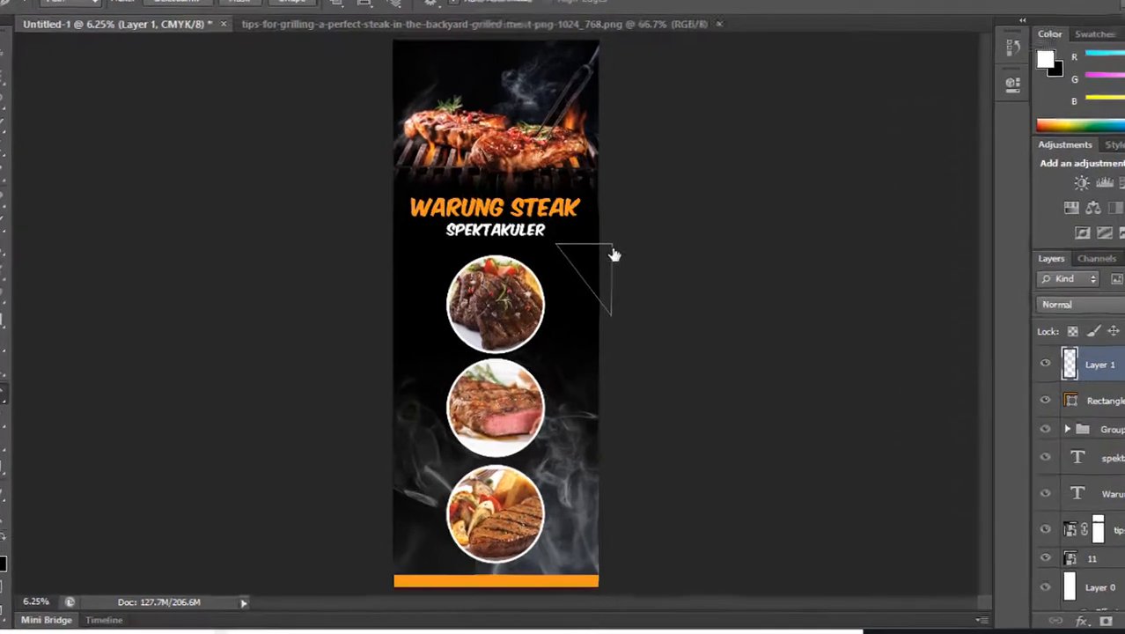
key(ctrl+Return)
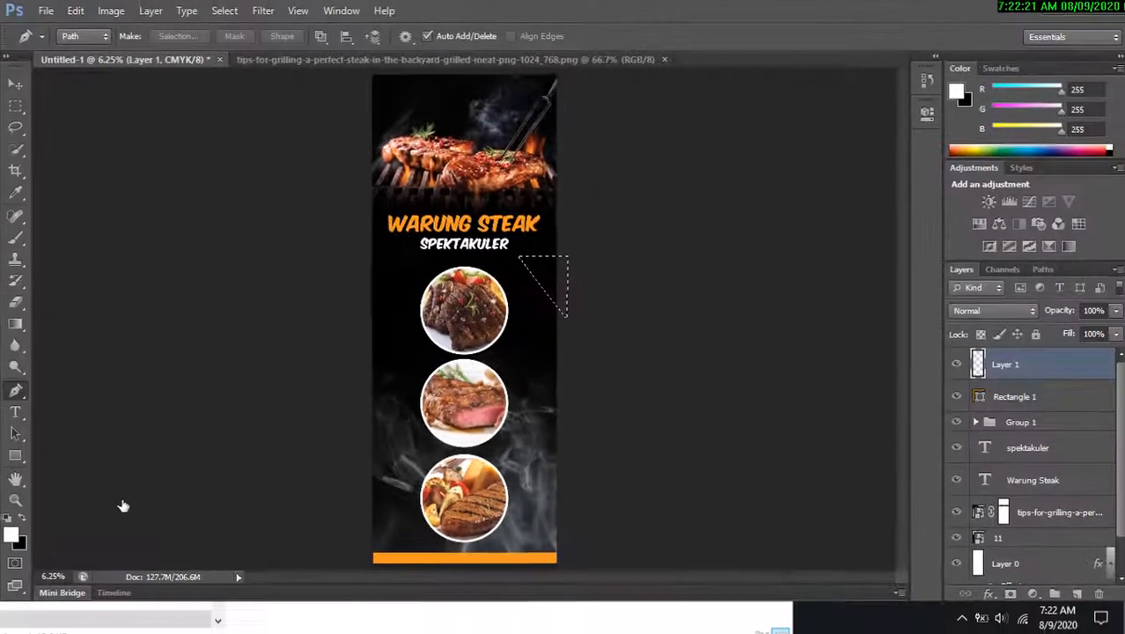
Set the foreground colour to the bottom strip's orange, f8951d, by sampling it.
click(11, 533)
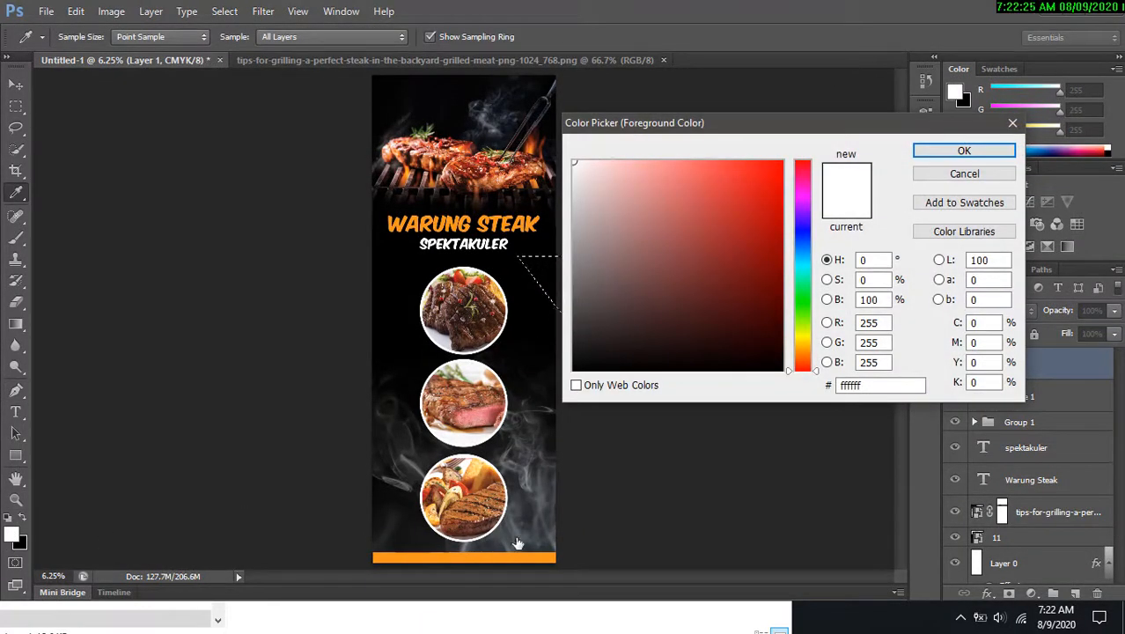
click(483, 566)
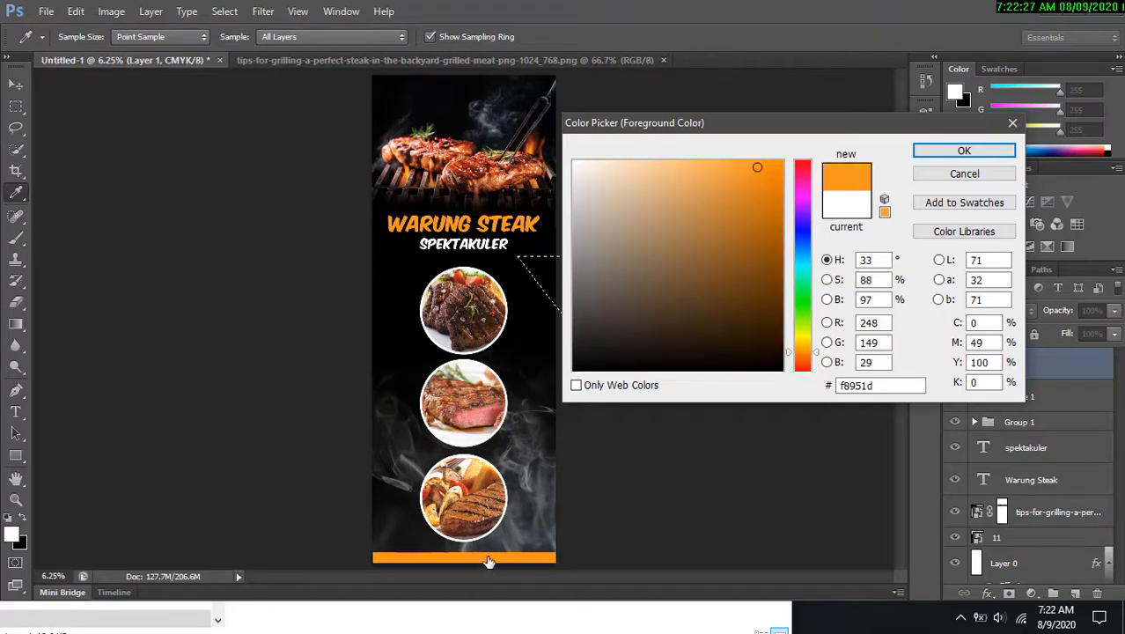
click(965, 151)
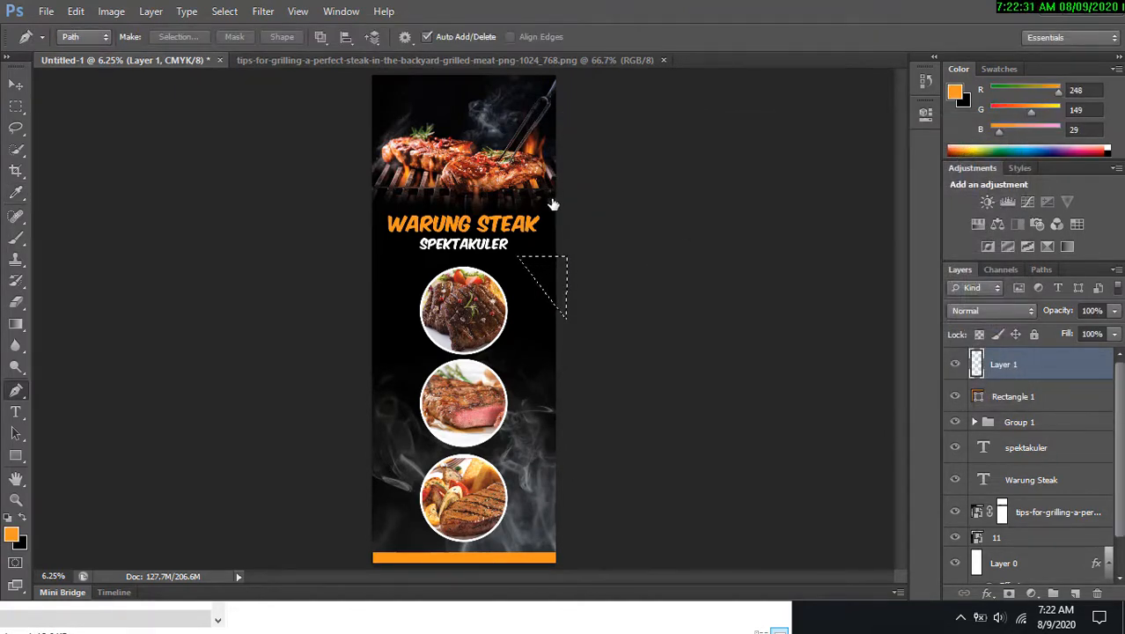
Fill the triangular selection with the orange foreground colour and deselect it.
key(z)
click(517, 272)
drag(517, 272, 533, 301)
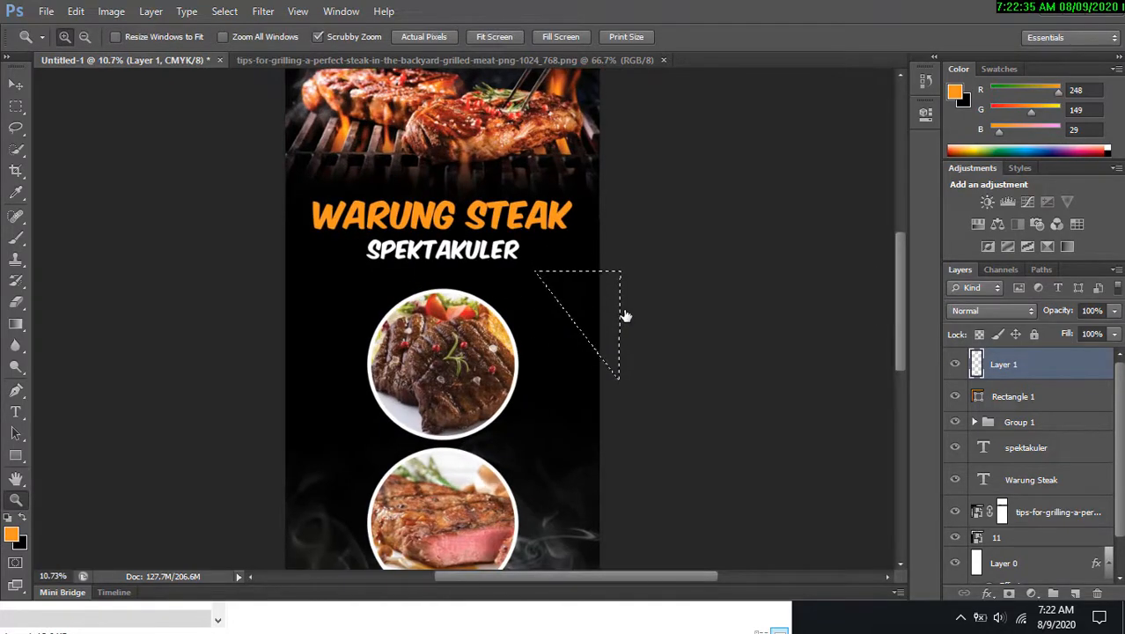
key(alt+Delete)
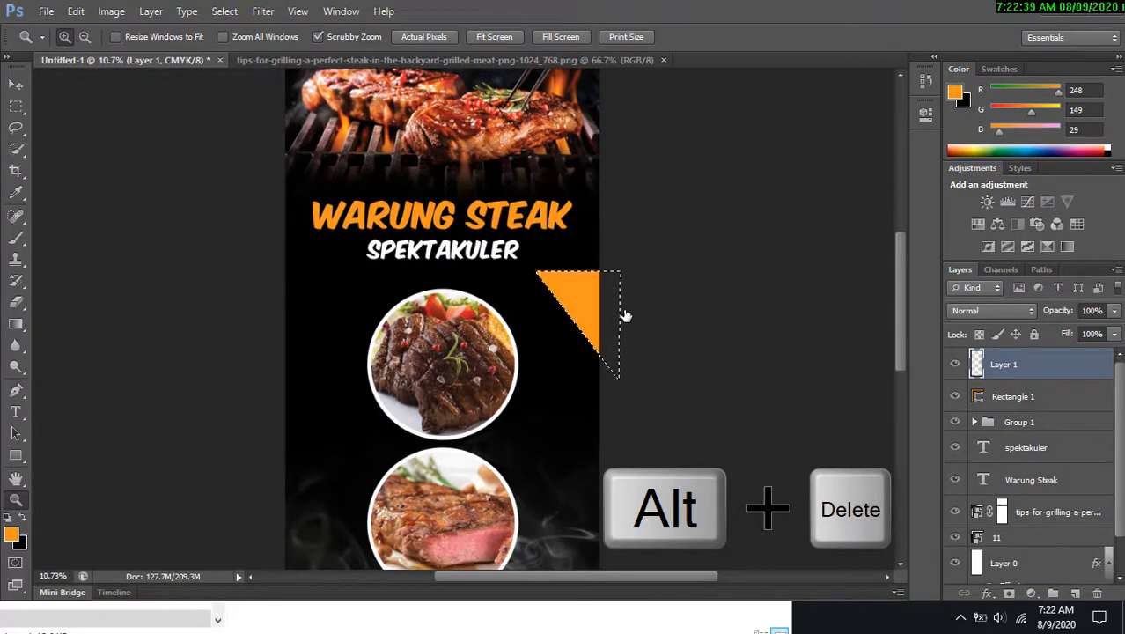
key(ctrl+d)
alt+click(673, 307)
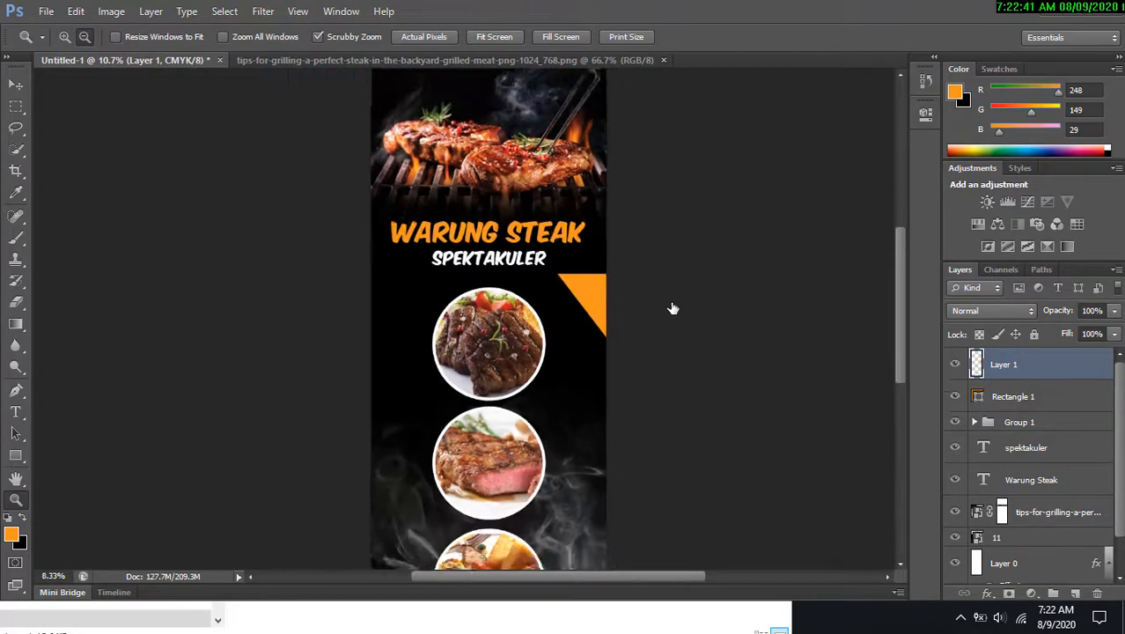
Scale the orange triangle down from its top-left corner and apply the transform.
click(15, 85)
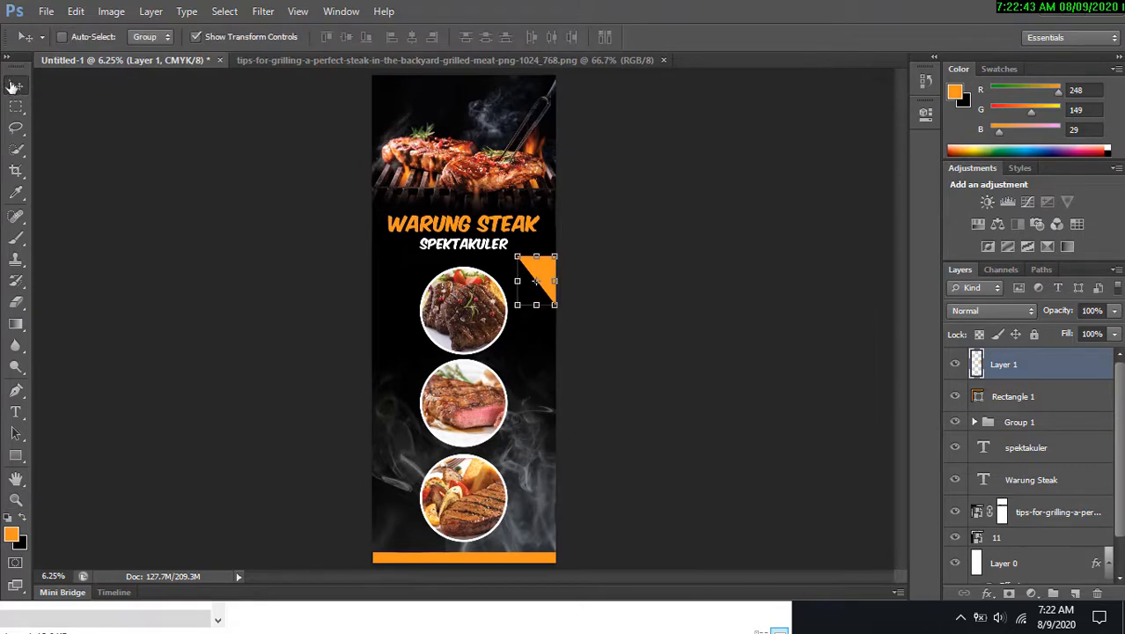
click(541, 304)
drag(518, 259, 528, 275)
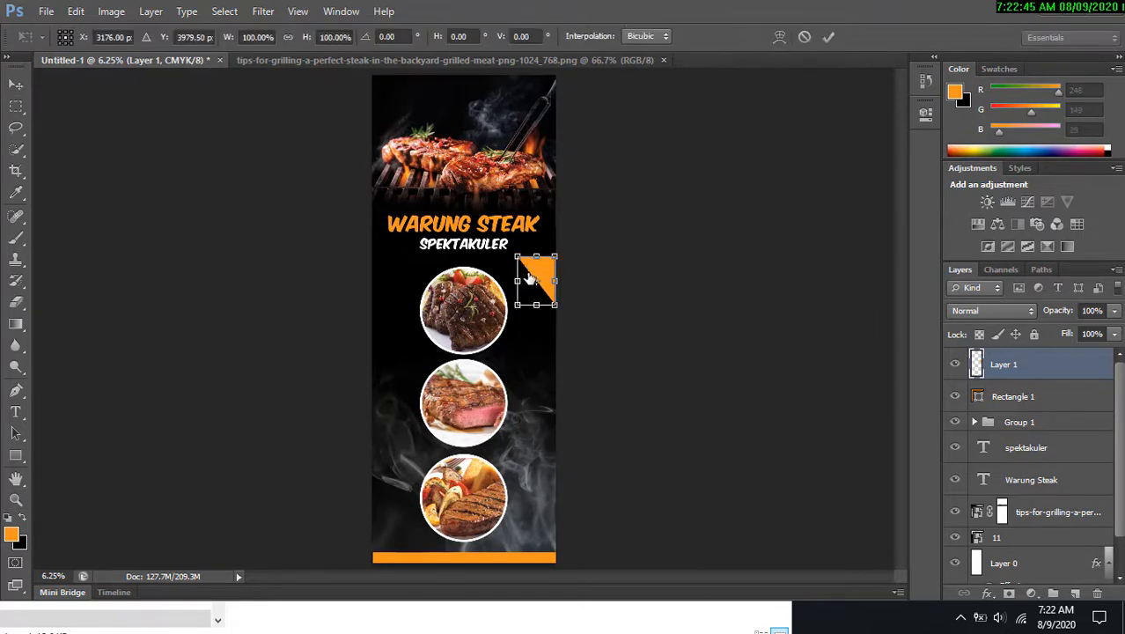
click(833, 36)
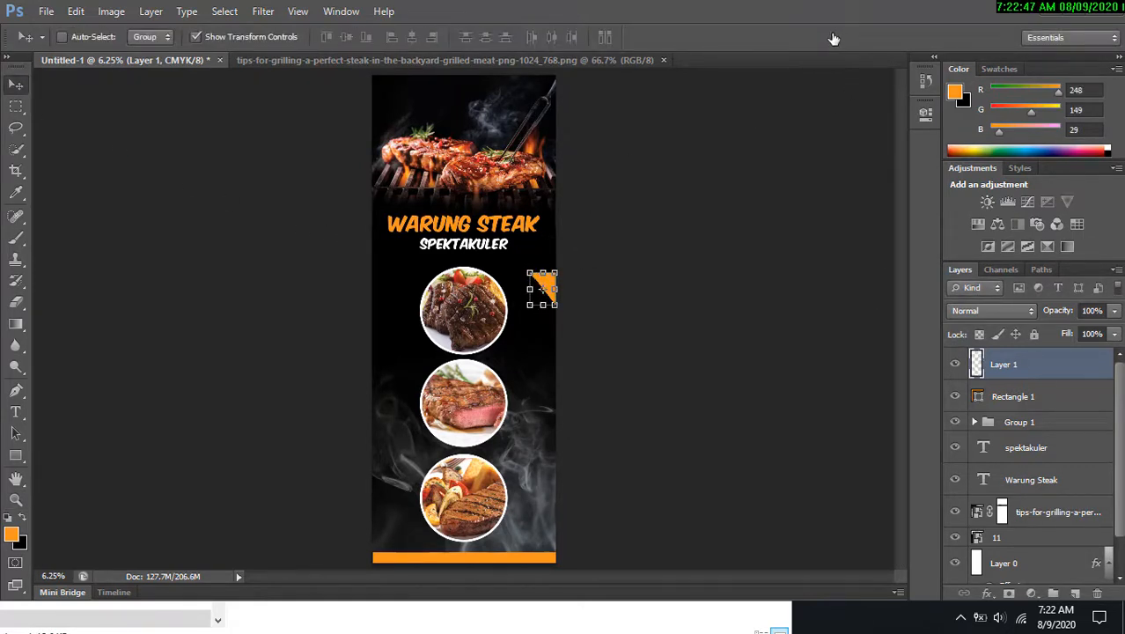
Try to rotate the orange triangle by -135°.
click(1040, 426)
click(1047, 376)
drag(571, 271, 500, 289)
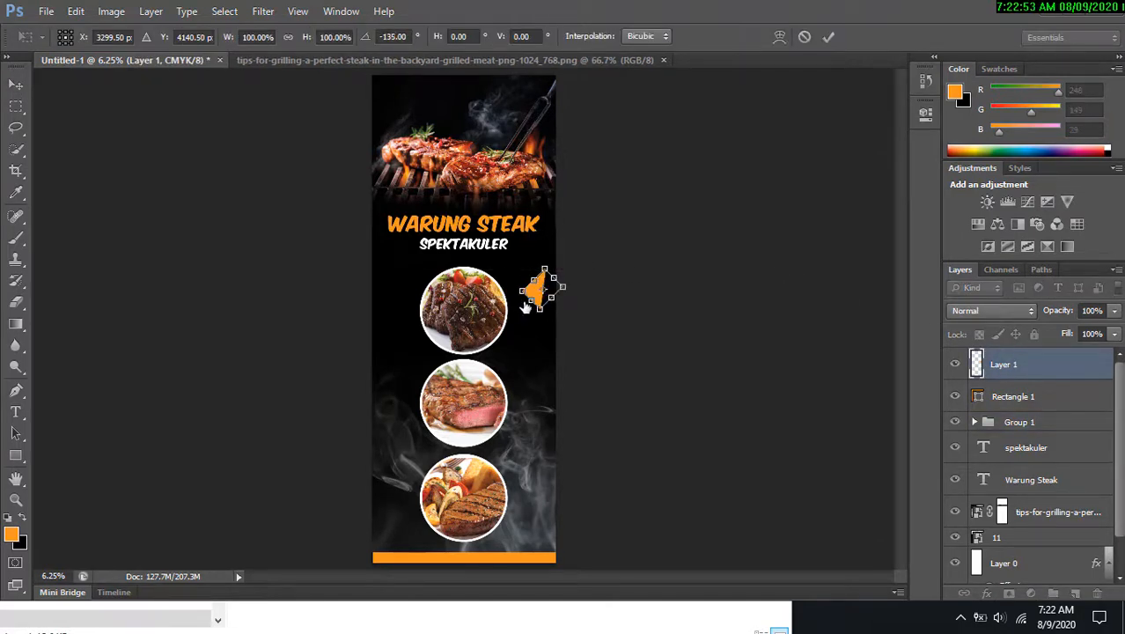
click(829, 37)
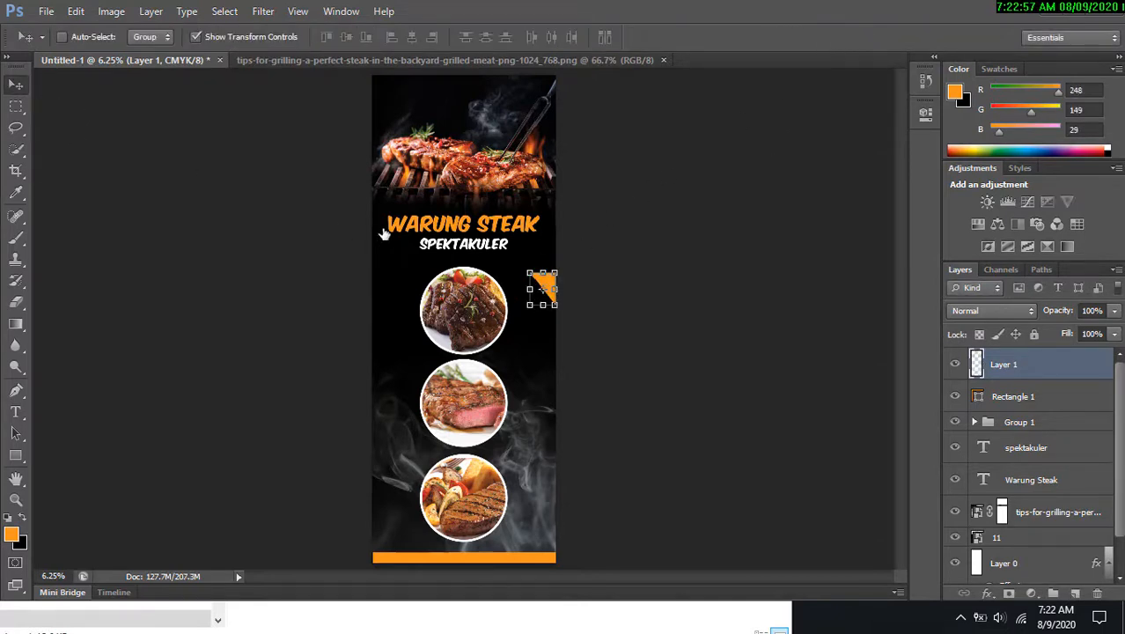
Duplicate the orange triangle layer.
key(alt)
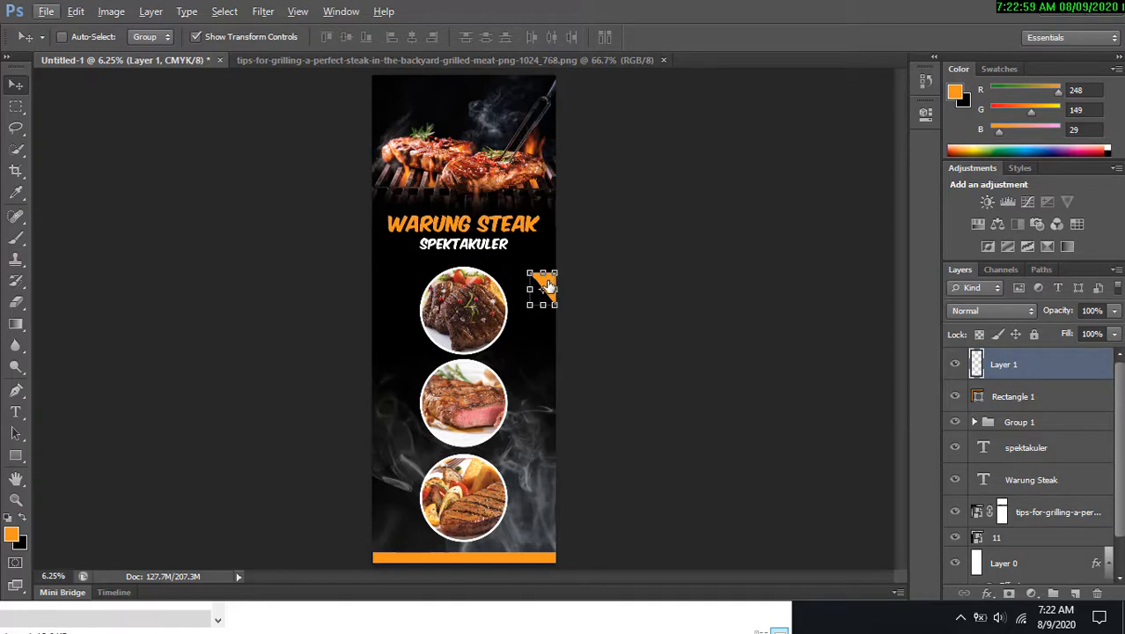
click(1080, 512)
key(ctrl+j)
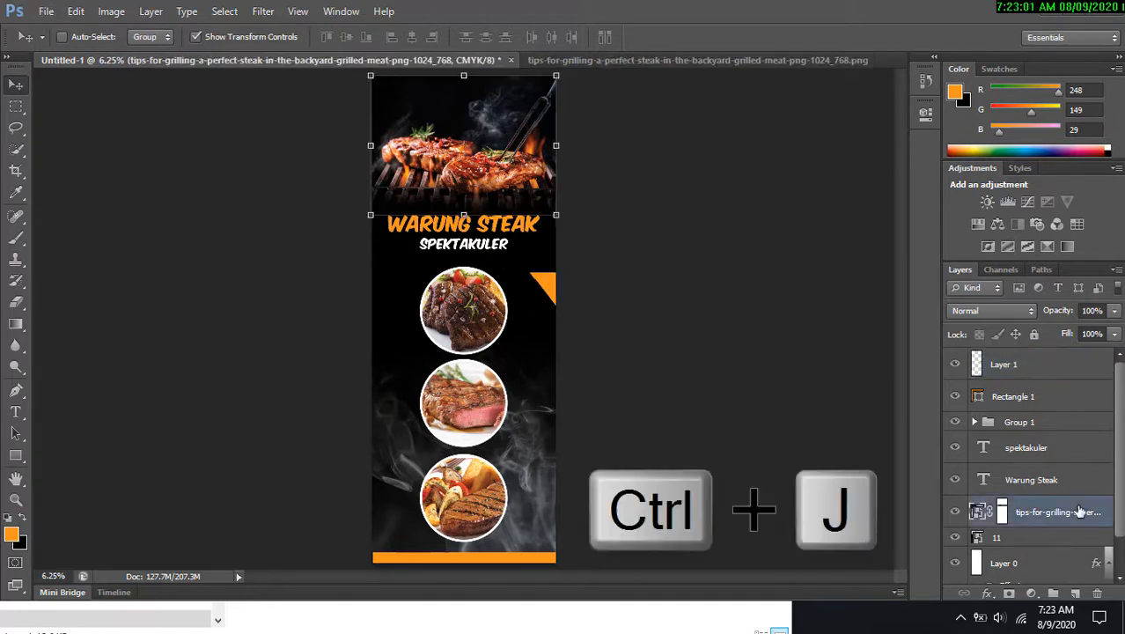
click(1048, 364)
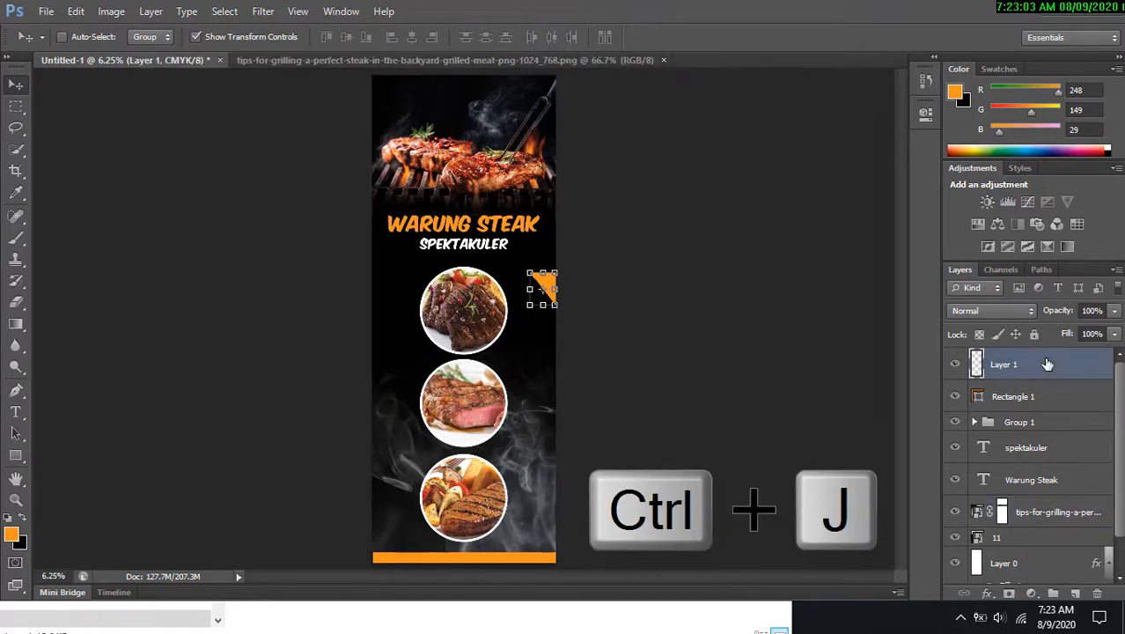
key(ctrl+j)
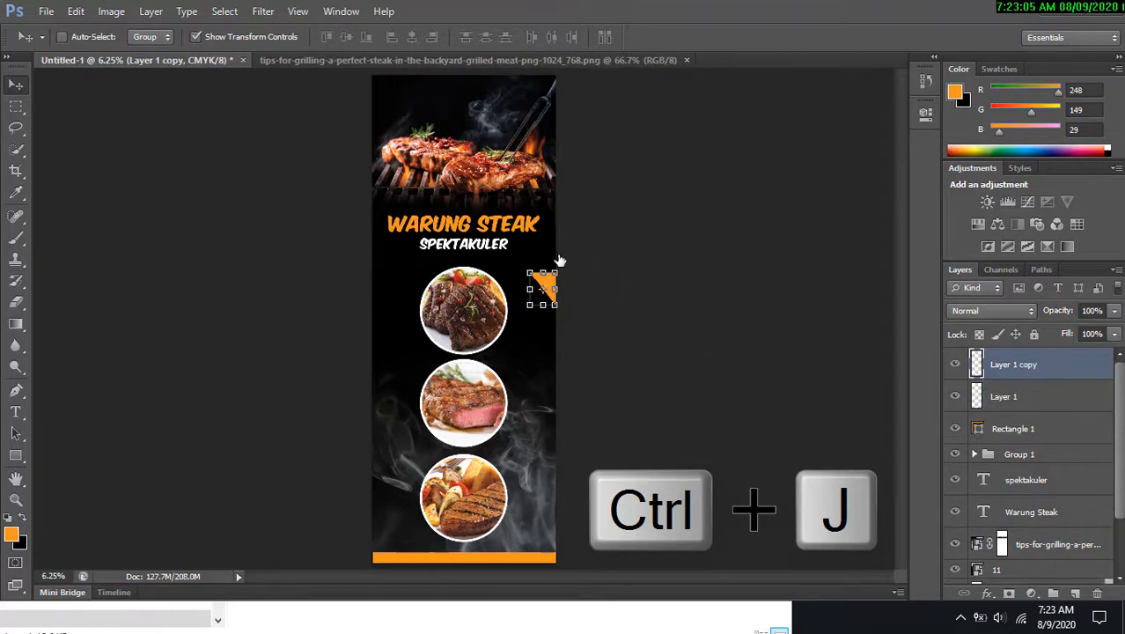
Flip the triangle copy horizontally and move it to the banner's left edge beside the middle circle.
right_click(550, 283)
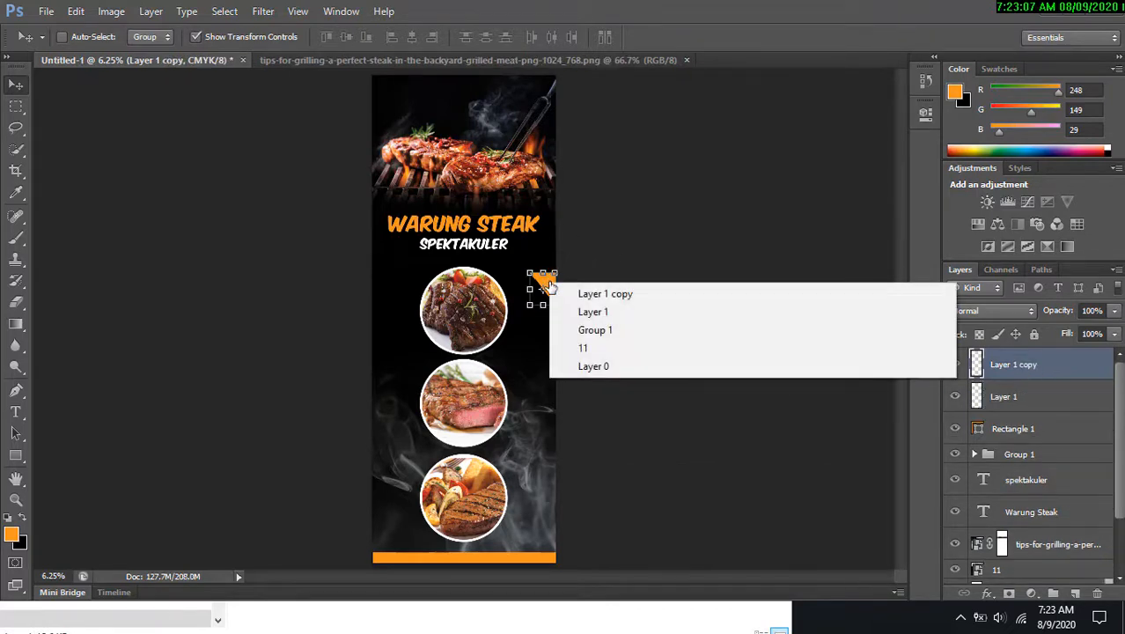
click(549, 283)
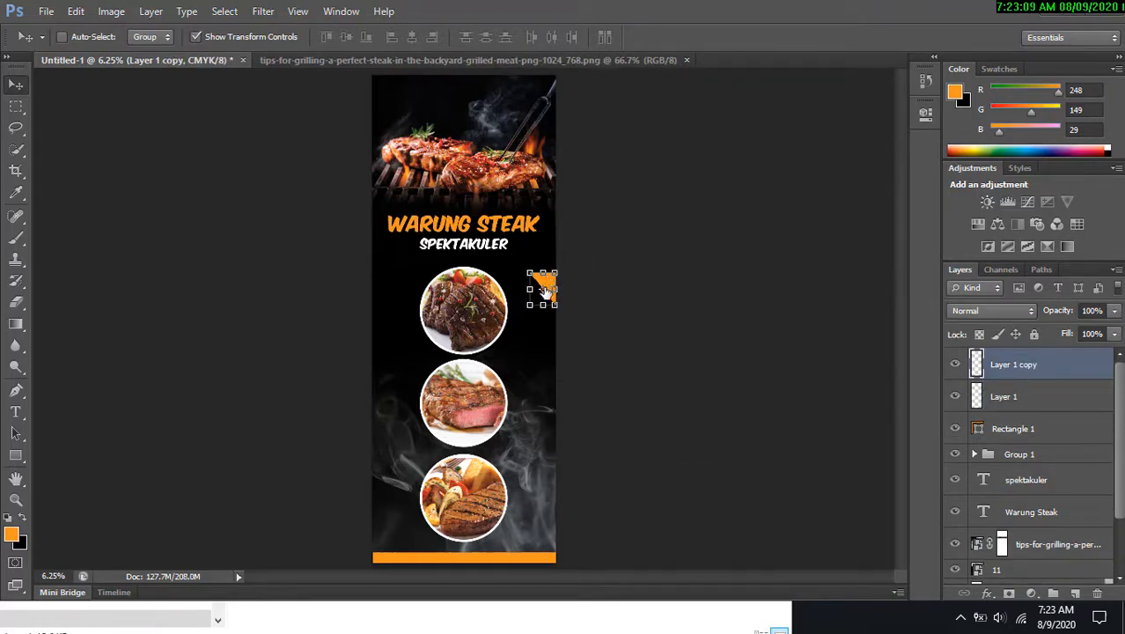
key(ctrl+t)
drag(538, 283, 538, 290)
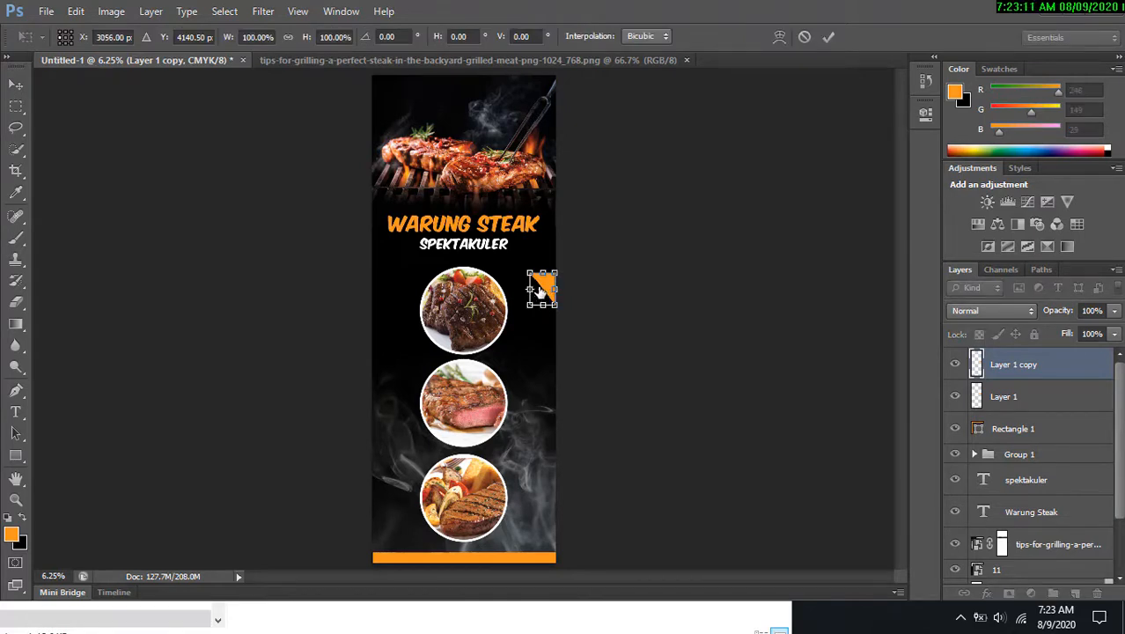
right_click(540, 290)
click(619, 539)
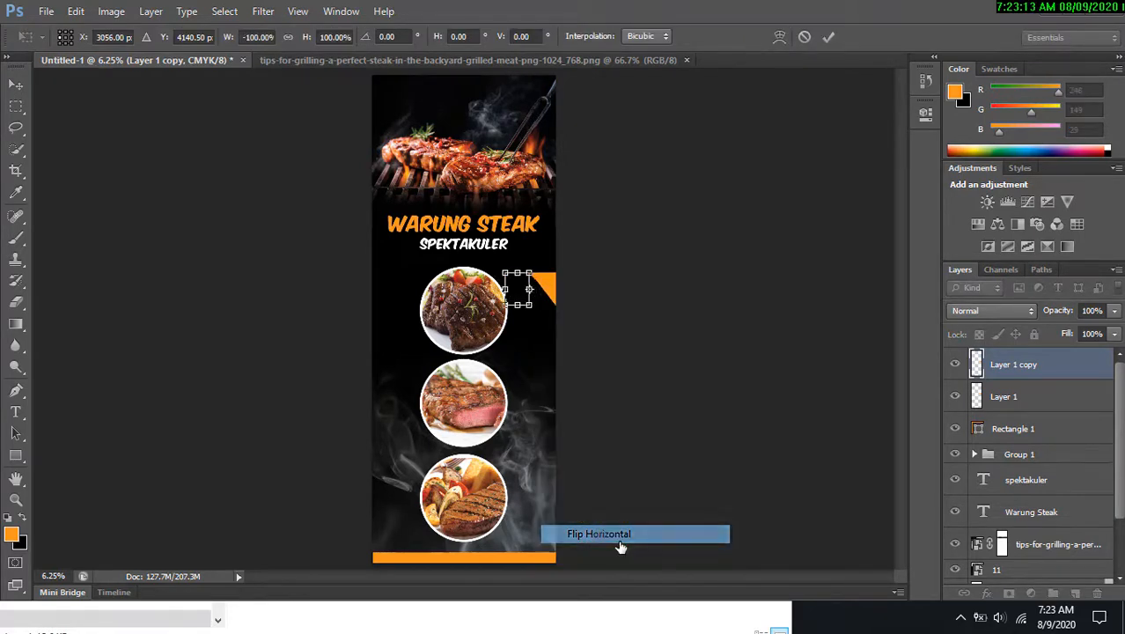
drag(514, 294, 376, 378)
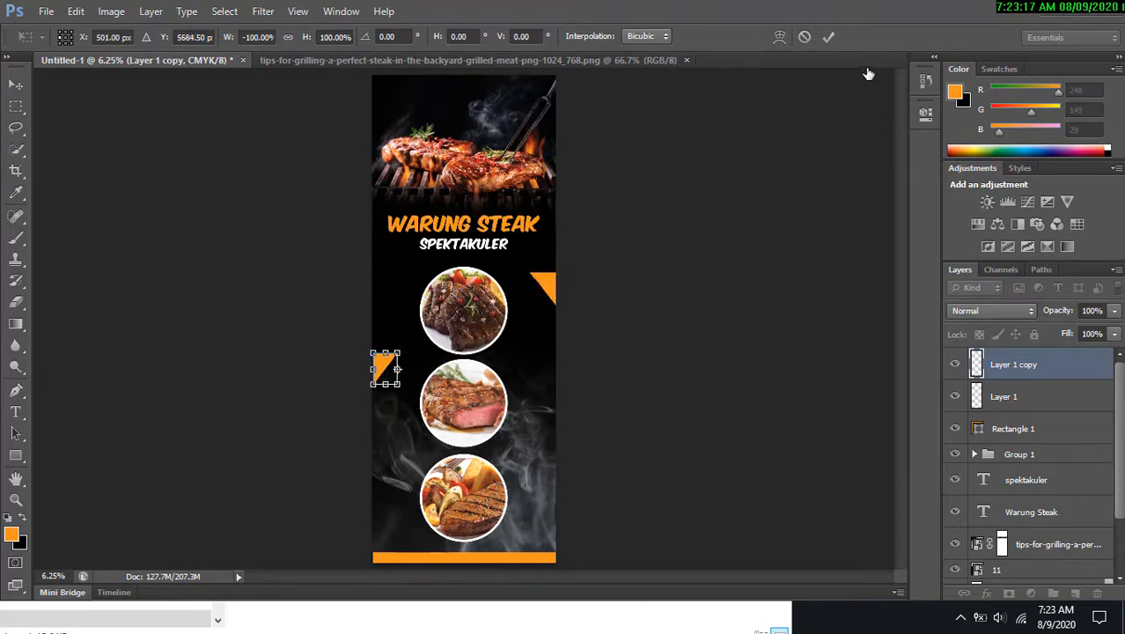
click(828, 36)
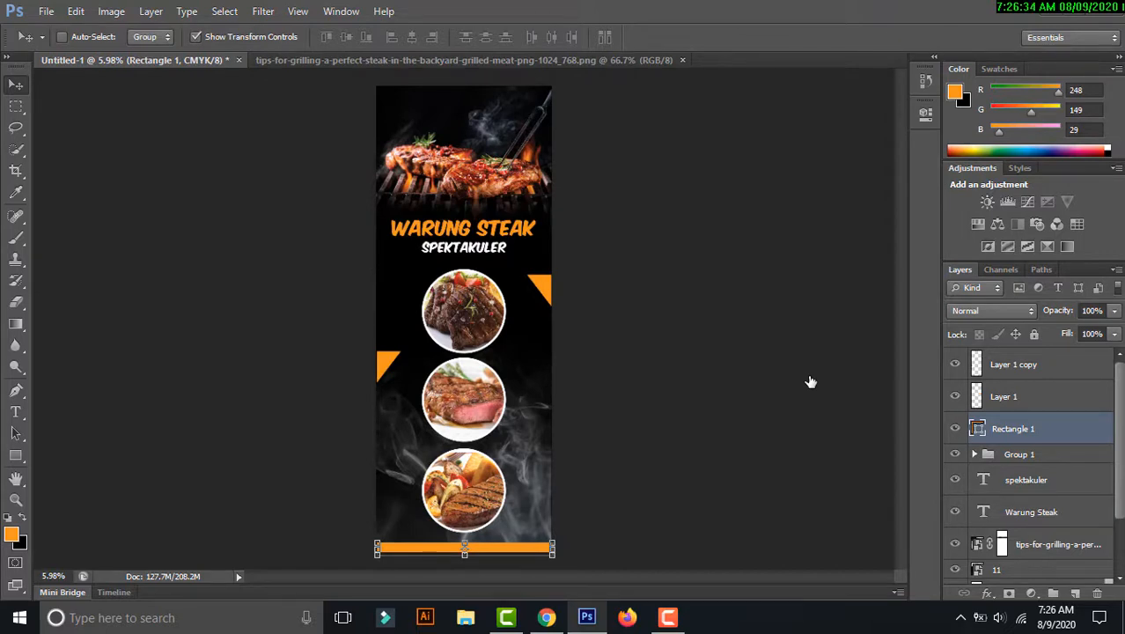
Resize the image to 60 × 160 centimeters at a resolution of 160 pixels/inch.
key(ctrl+alt+i)
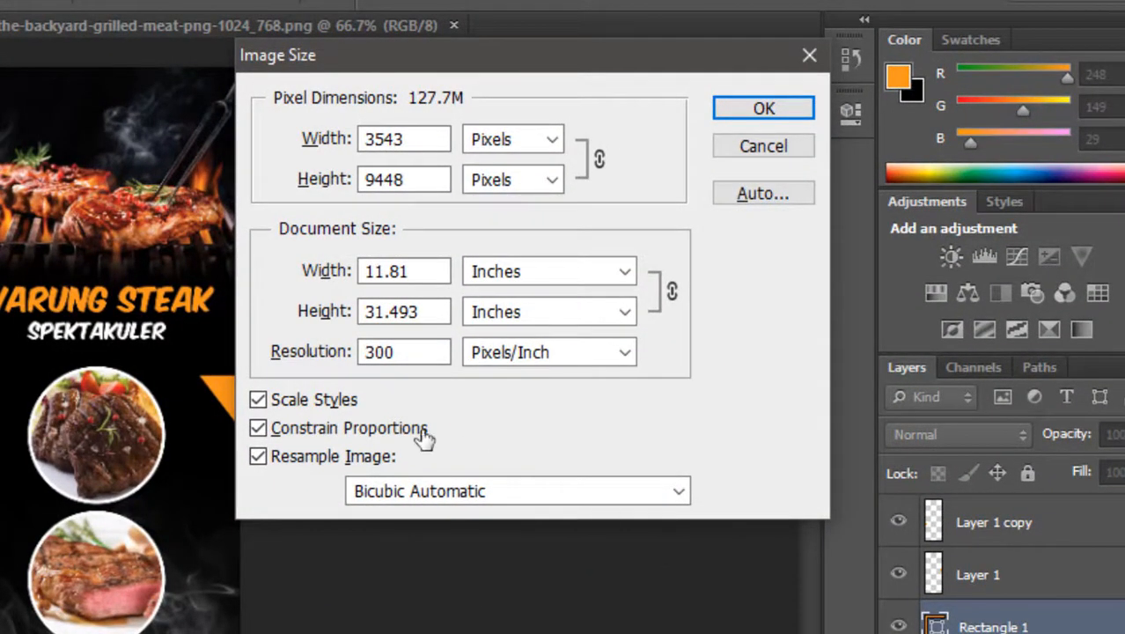
click(547, 281)
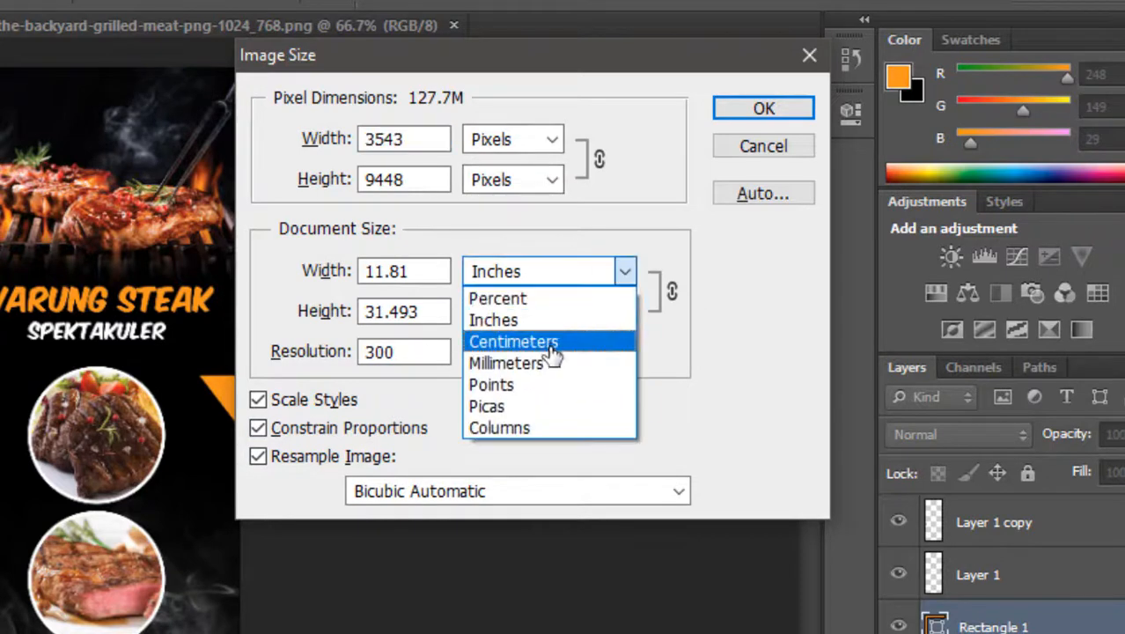
click(550, 339)
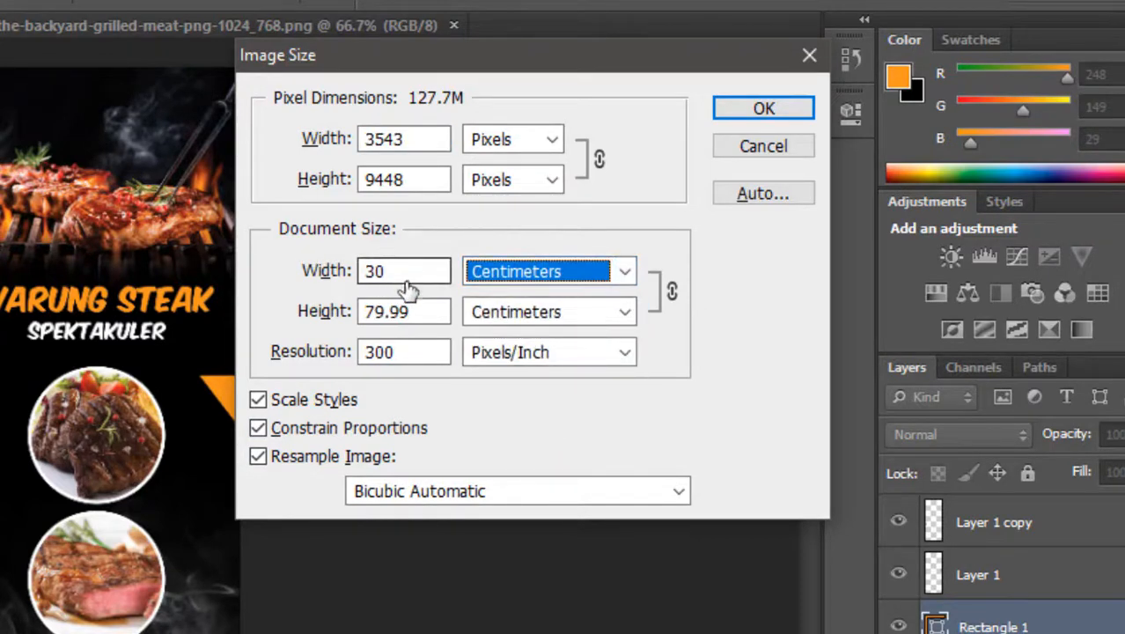
drag(401, 276, 270, 264)
text(60)
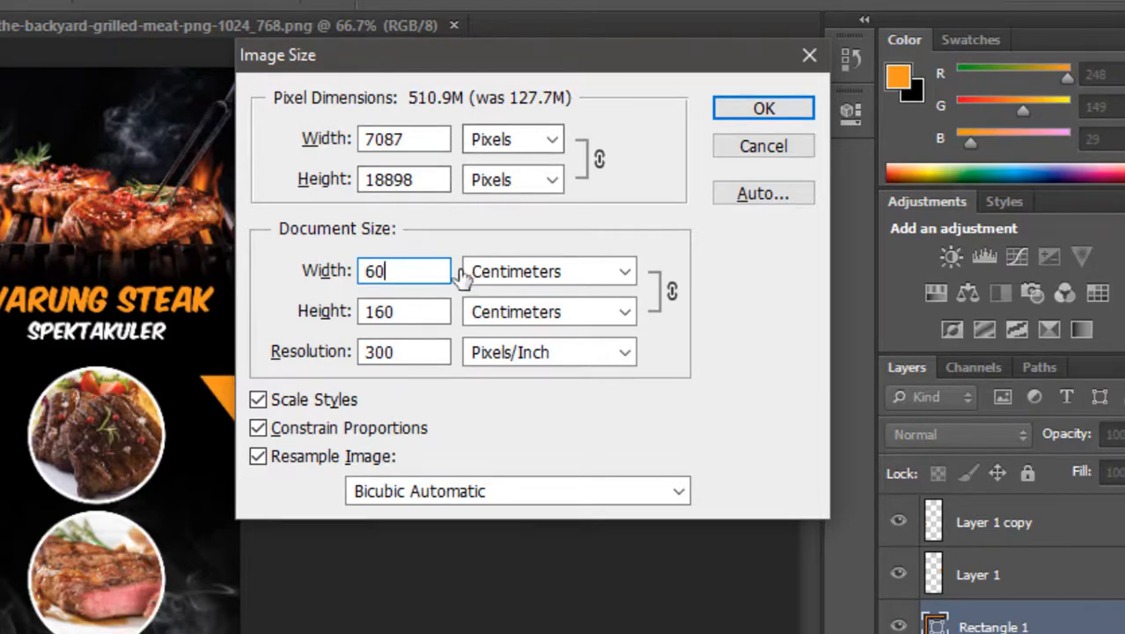
double_click(433, 352)
text(1)
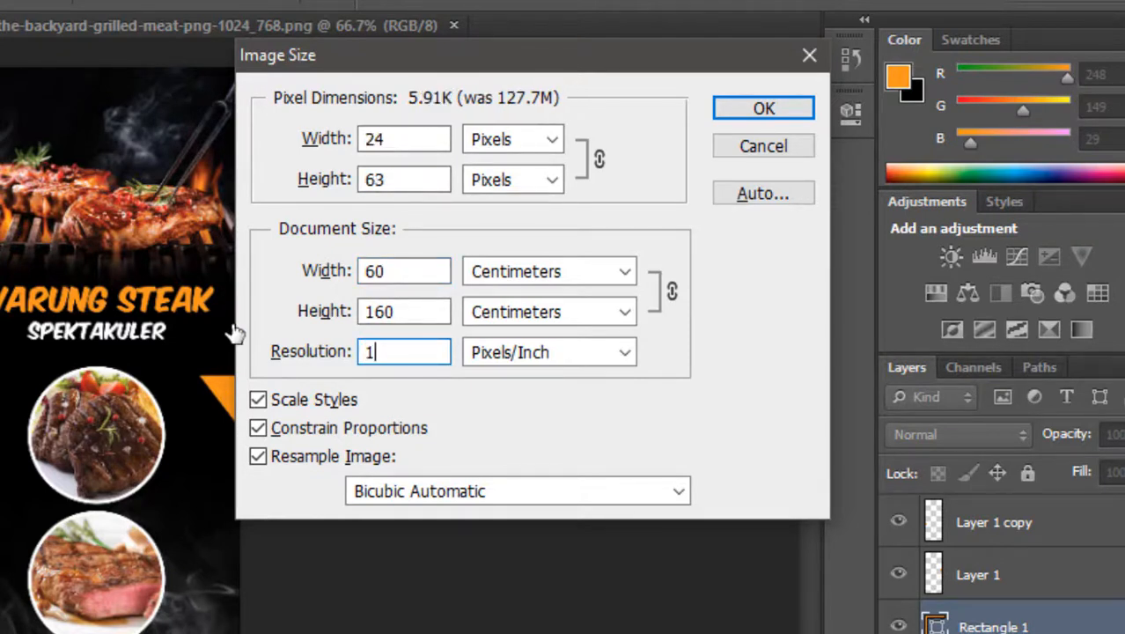
text(60)
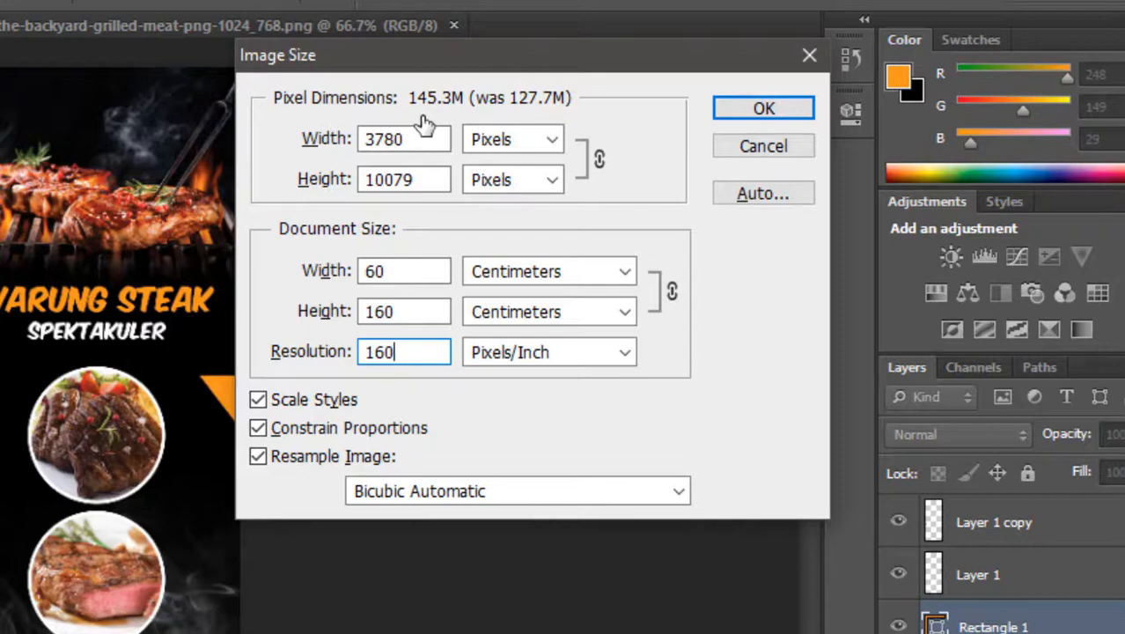
click(728, 108)
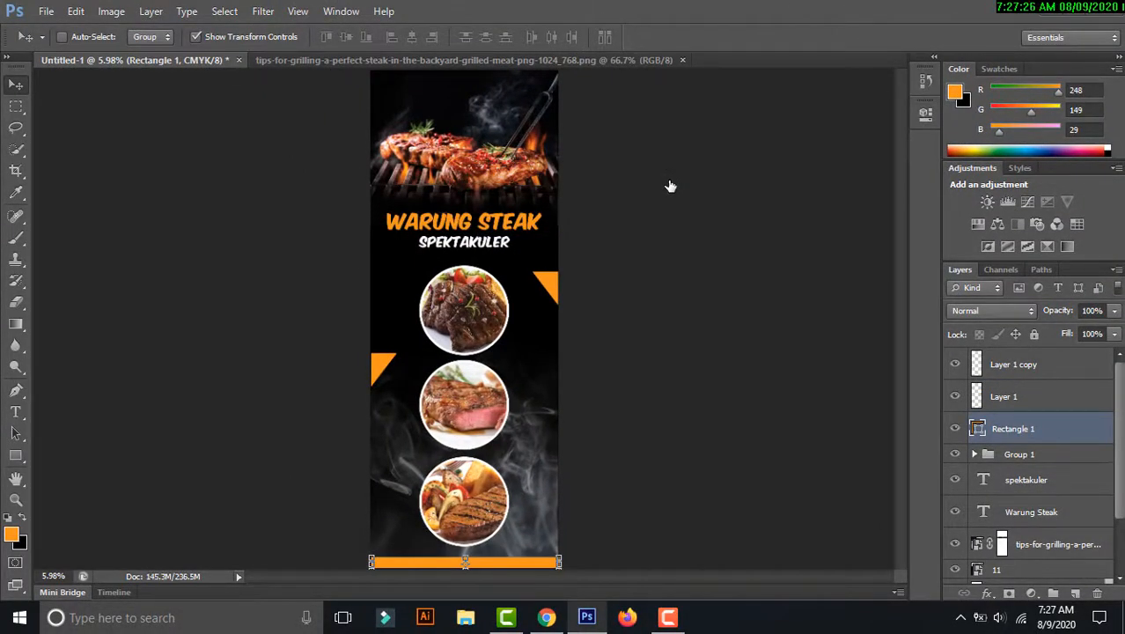
Zoom in to 100% to inspect the resized image's detail.
key(ctrl+plus)
key(ctrl+plus)
key(ctrl+plus)
key(ctrl+plus)
key(ctrl+plus)
key(ctrl+plus)
key(ctrl+plus)
key(ctrl+plus)
key(ctrl+plus)
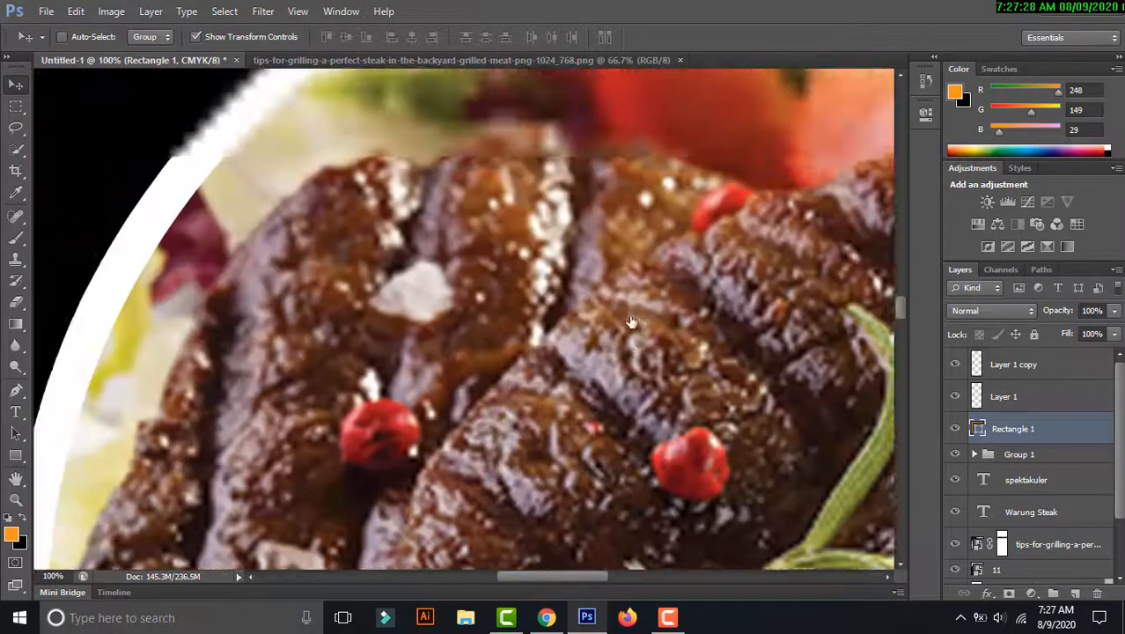
drag(535, 99, 606, 264)
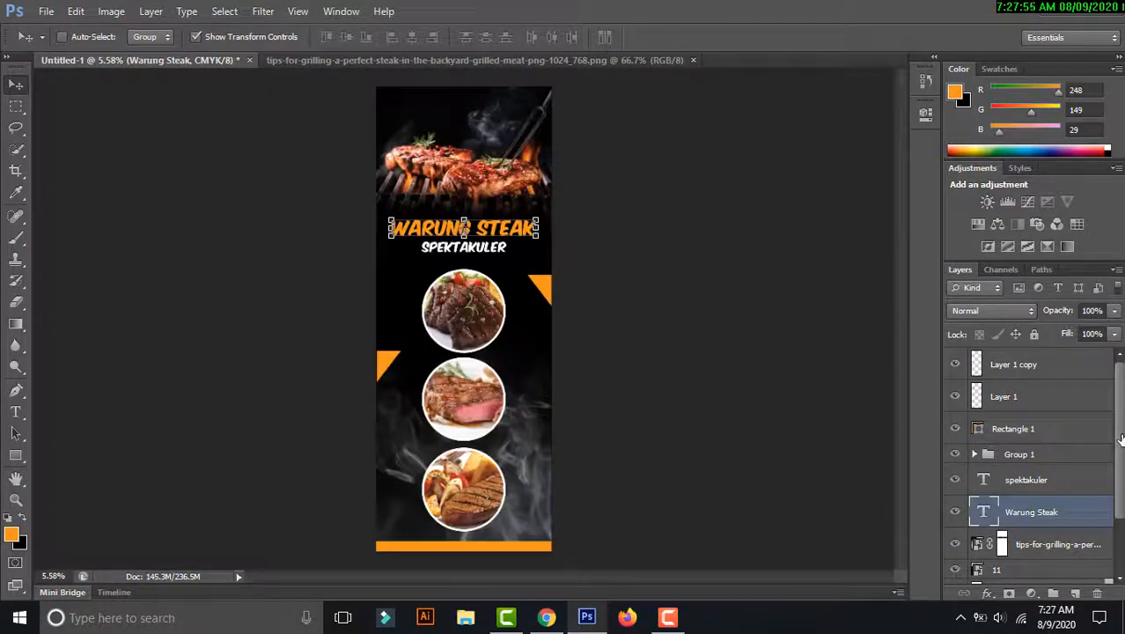